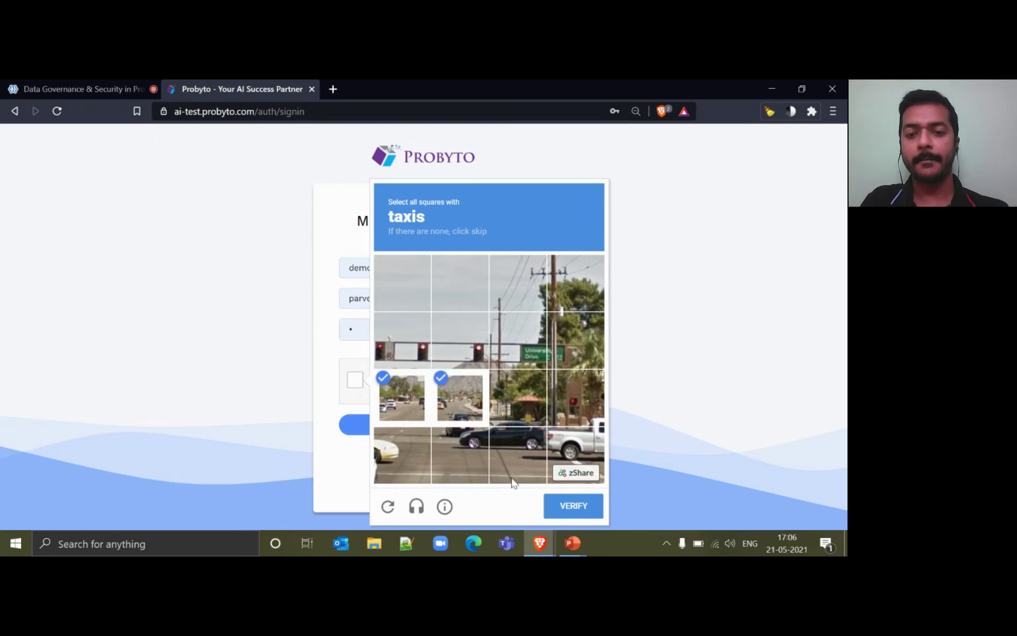
Pass the reCAPTCHA image check and sign in to the platform
{"action": "left_click", "coordinate": [563, 504]}
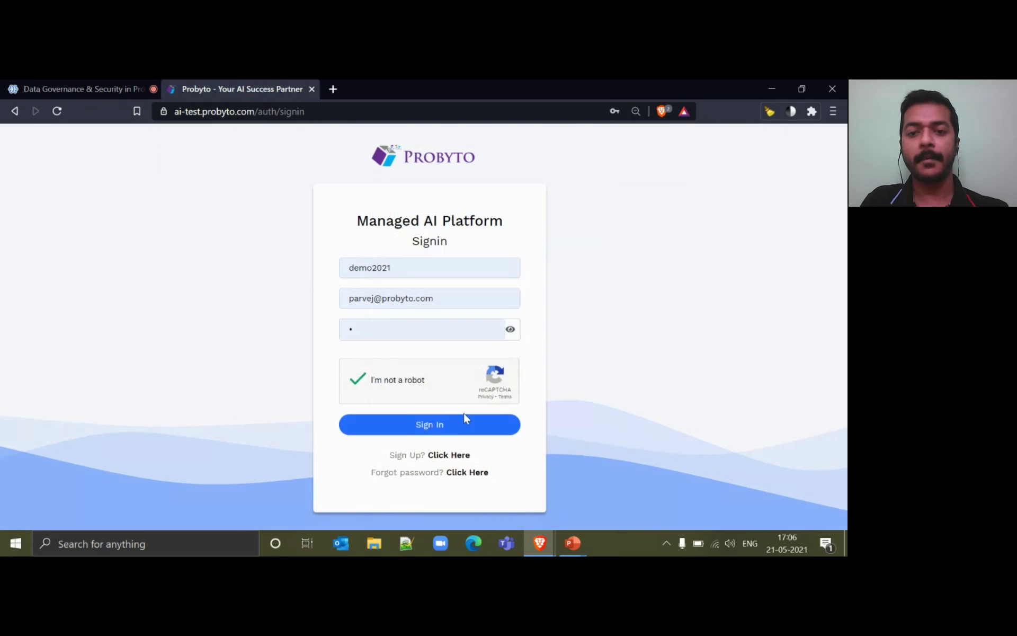
{"action": "left_click", "coordinate": [458, 430]}
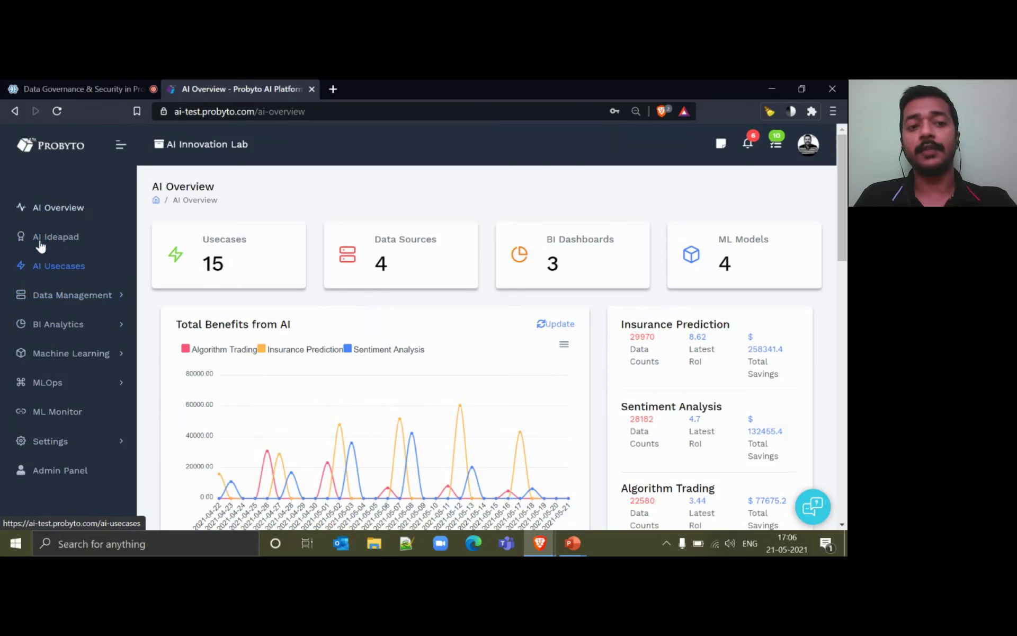
Browse the Data Management, BI Analytics, Machine Learning and MLOps groups in the sidebar
{"action": "left_click", "coordinate": [100, 299]}
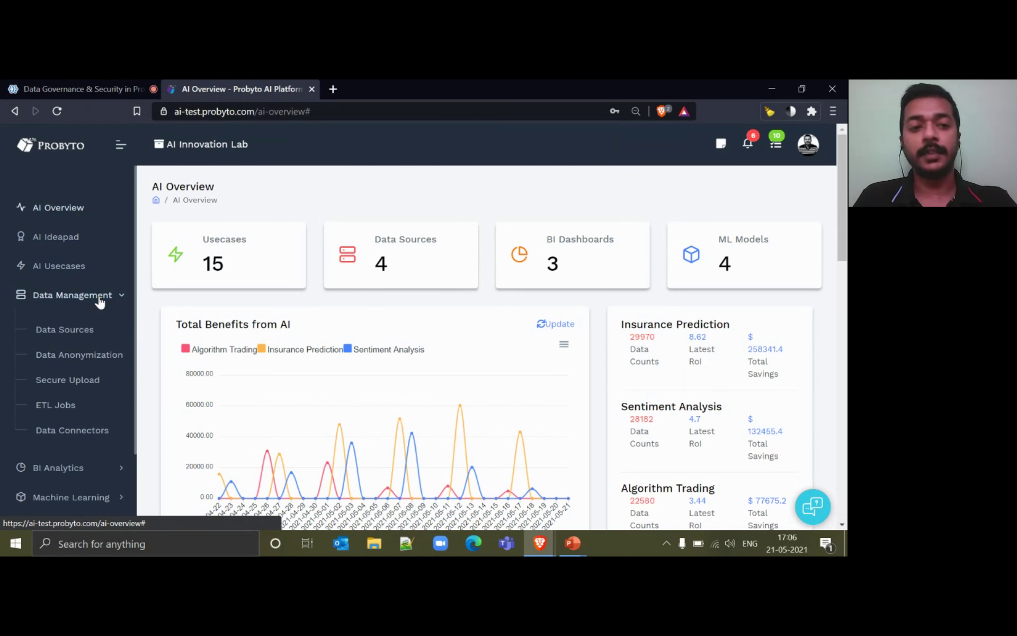
{"action": "left_click", "coordinate": [100, 301]}
{"action": "left_click", "coordinate": [91, 329]}
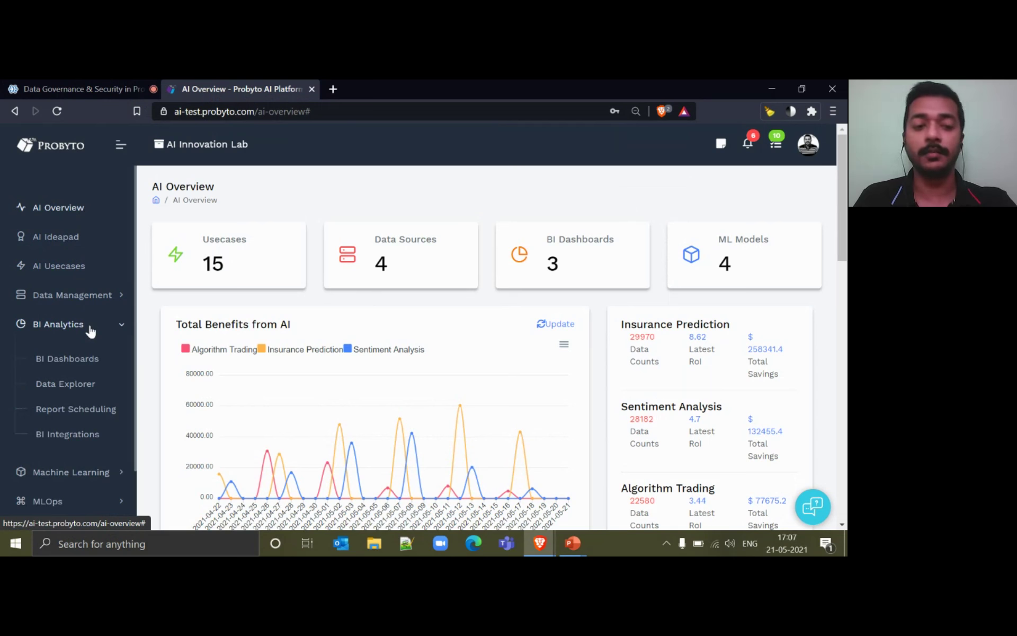
{"action": "left_click", "coordinate": [91, 329]}
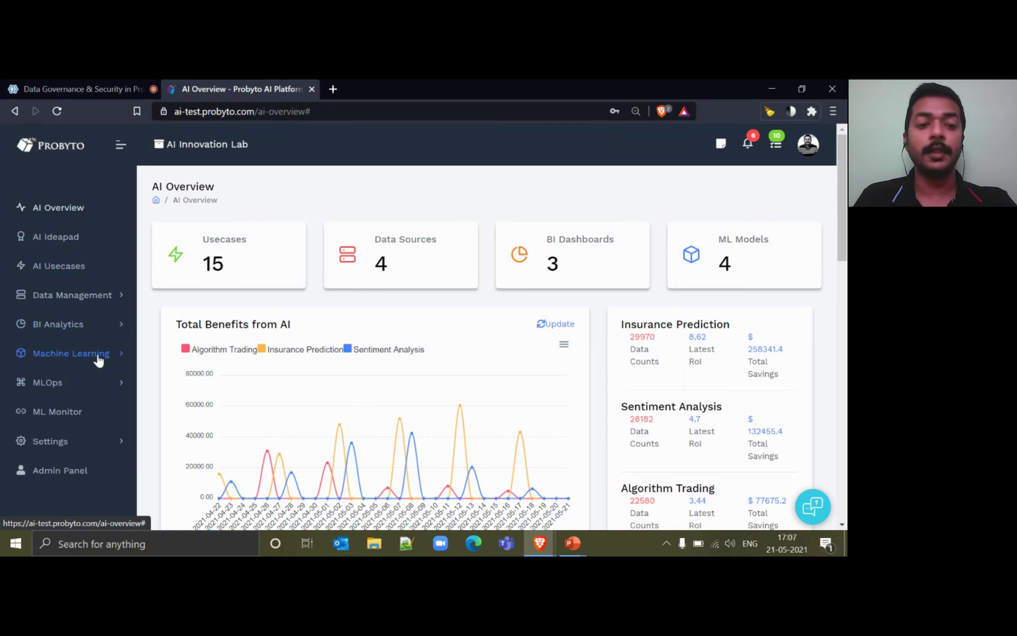
{"action": "left_click", "coordinate": [99, 360]}
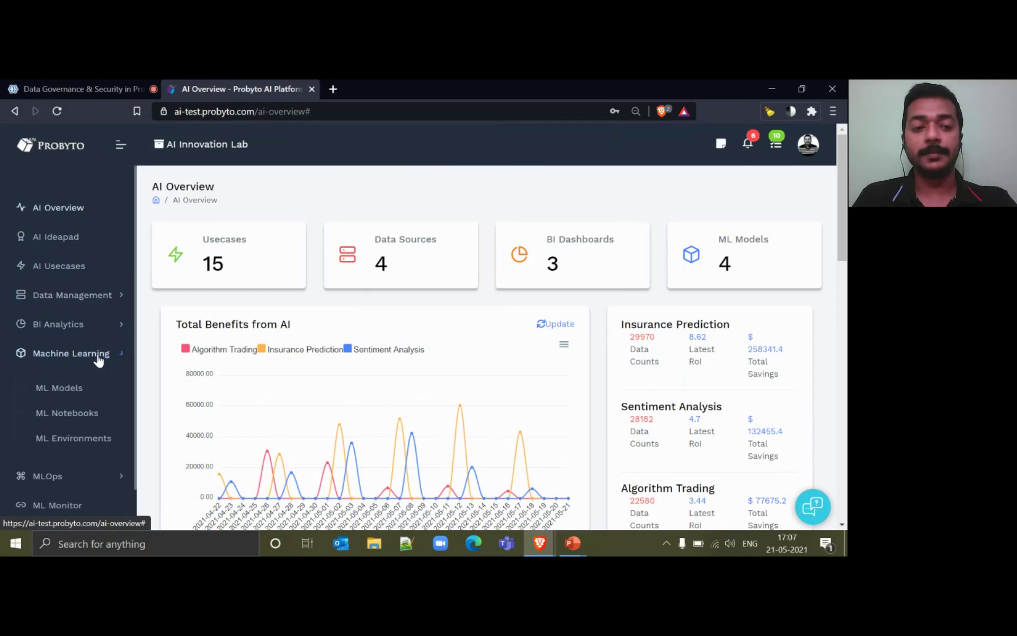
{"action": "left_click", "coordinate": [77, 470]}
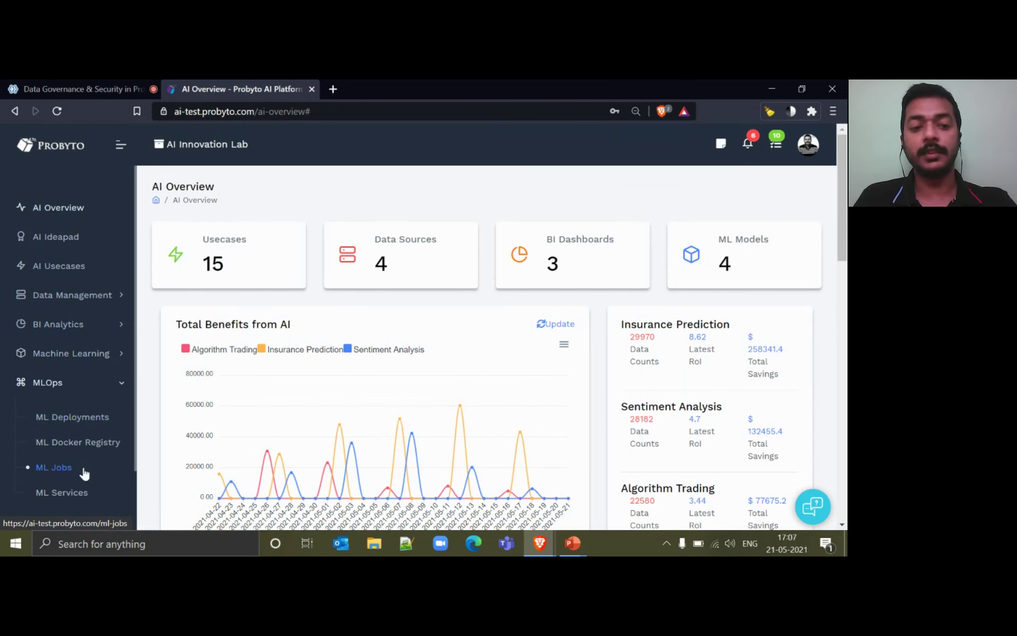
{"action": "scroll", "coordinate": [79, 467], "scroll_direction": "down", "scroll_amount": 1}
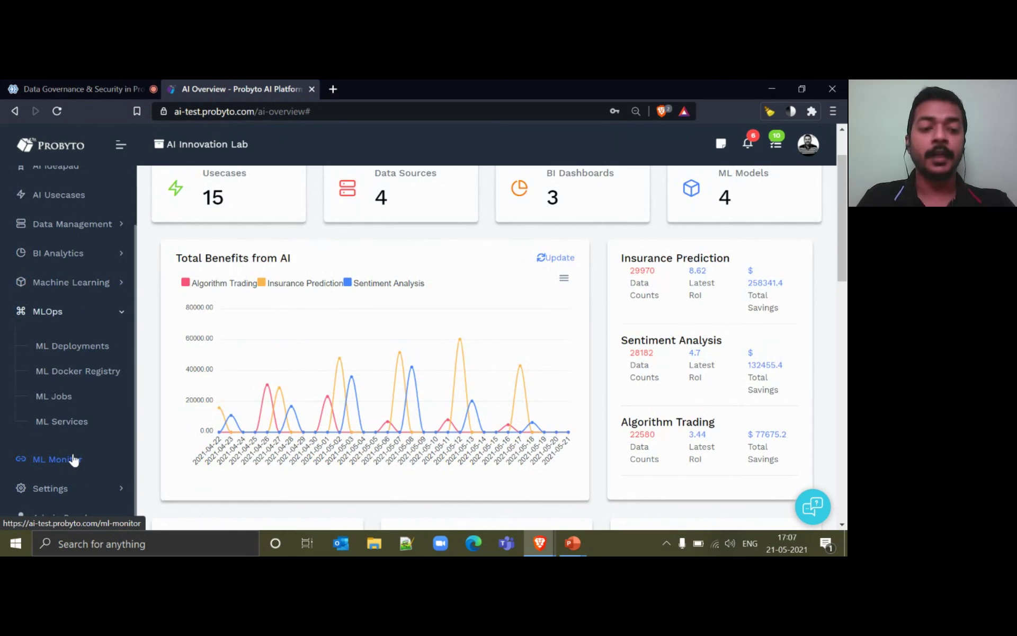
{"action": "left_click", "coordinate": [121, 312]}
{"action": "scroll", "coordinate": [121, 311], "scroll_direction": "up", "scroll_amount": 1}
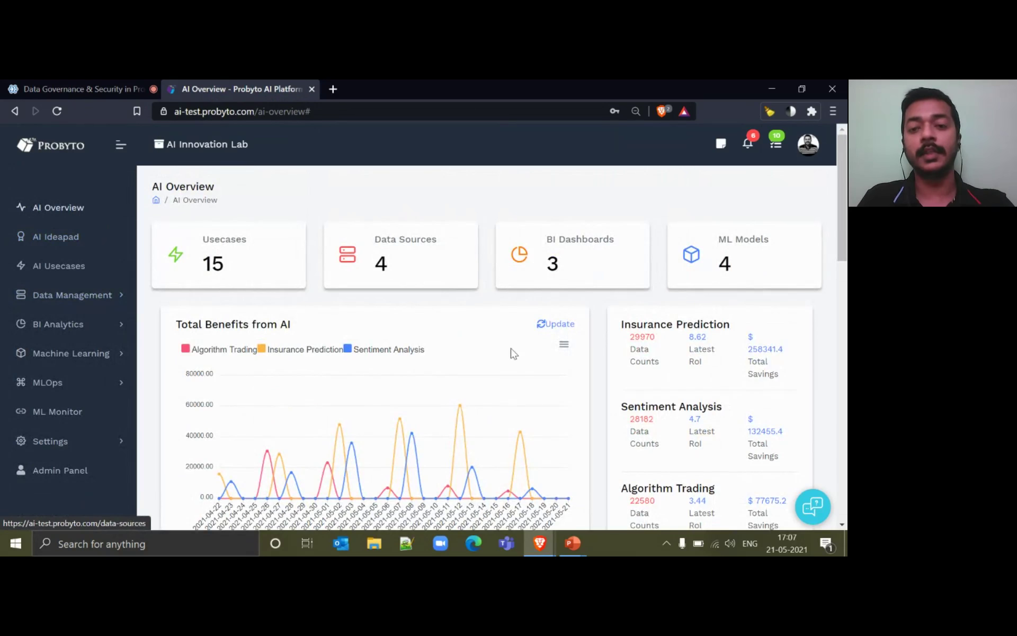
{"action": "scroll", "coordinate": [515, 399], "scroll_direction": "down", "scroll_amount": 1}
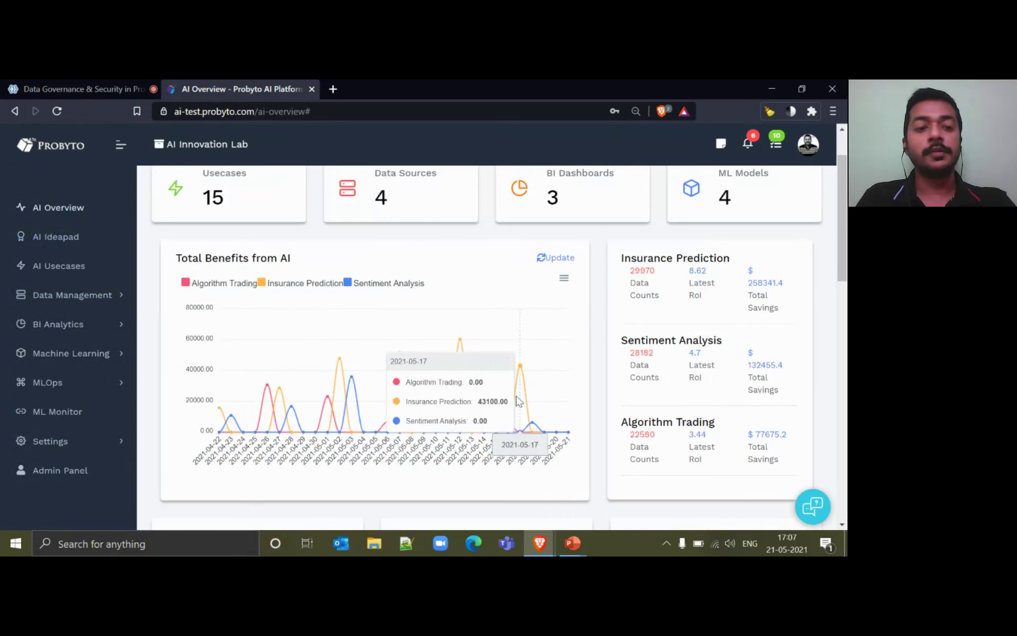
Open the Data Policy page under Settings
{"action": "left_click", "coordinate": [107, 447]}
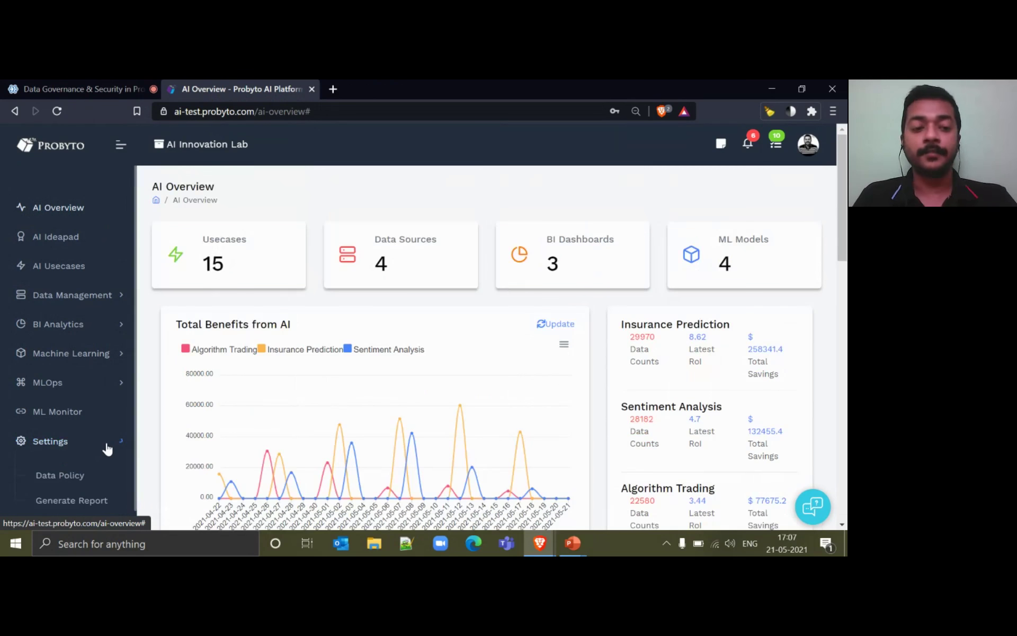
{"action": "scroll", "coordinate": [85, 472], "scroll_direction": "down", "scroll_amount": 2}
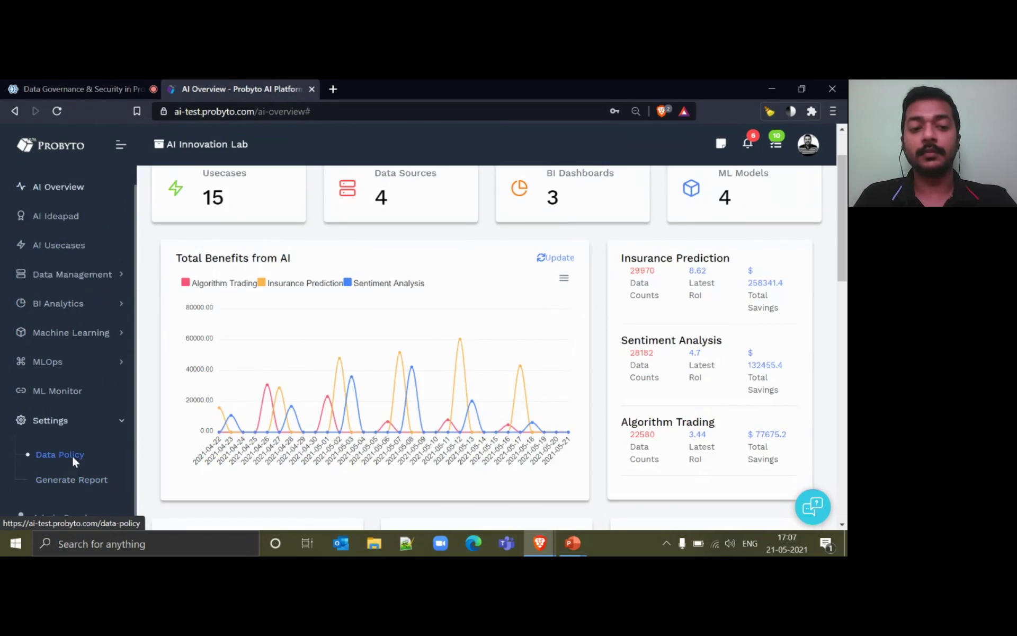
{"action": "left_click", "coordinate": [73, 459]}
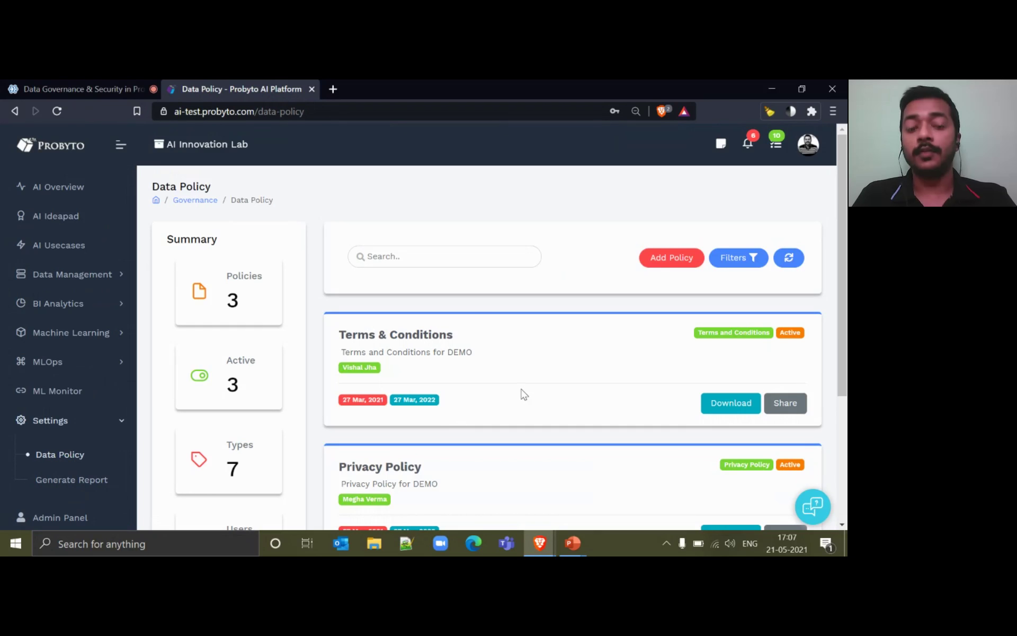
Review the three active data policies and start adding a new policy
{"action": "scroll", "coordinate": [501, 393], "scroll_direction": "down", "scroll_amount": 1}
{"action": "scroll", "coordinate": [500, 393], "scroll_direction": "up", "scroll_amount": 1}
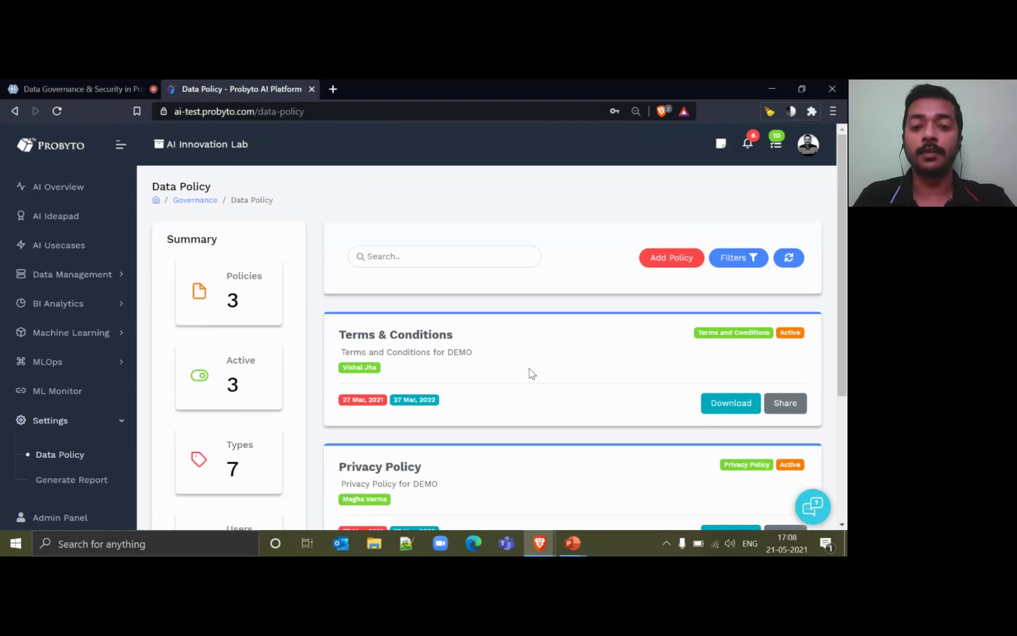
{"action": "scroll", "coordinate": [516, 404], "scroll_direction": "down", "scroll_amount": 3}
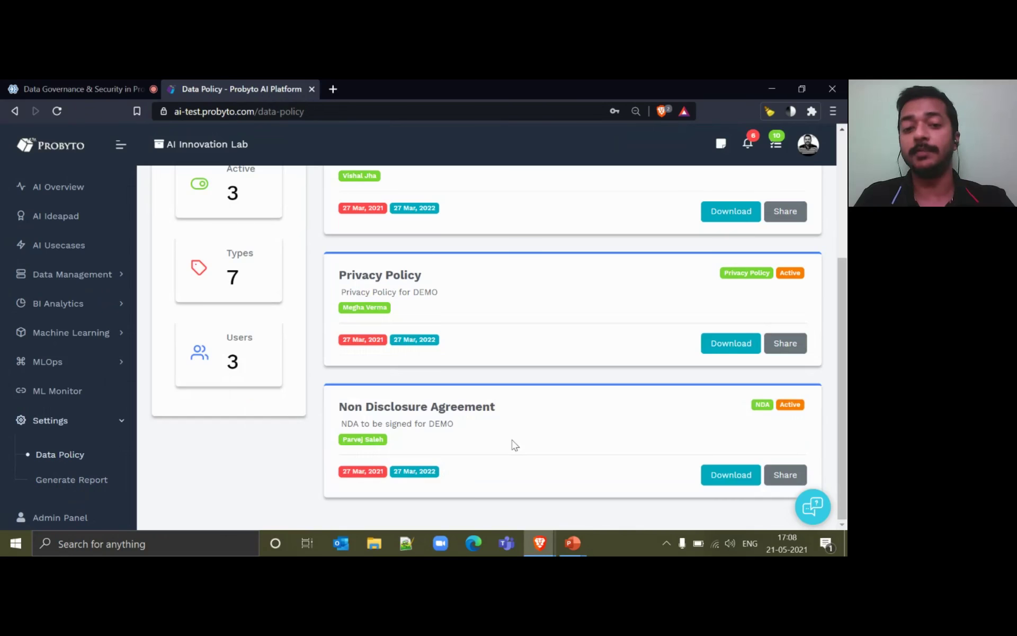
{"action": "scroll", "coordinate": [670, 336], "scroll_direction": "up", "scroll_amount": 4}
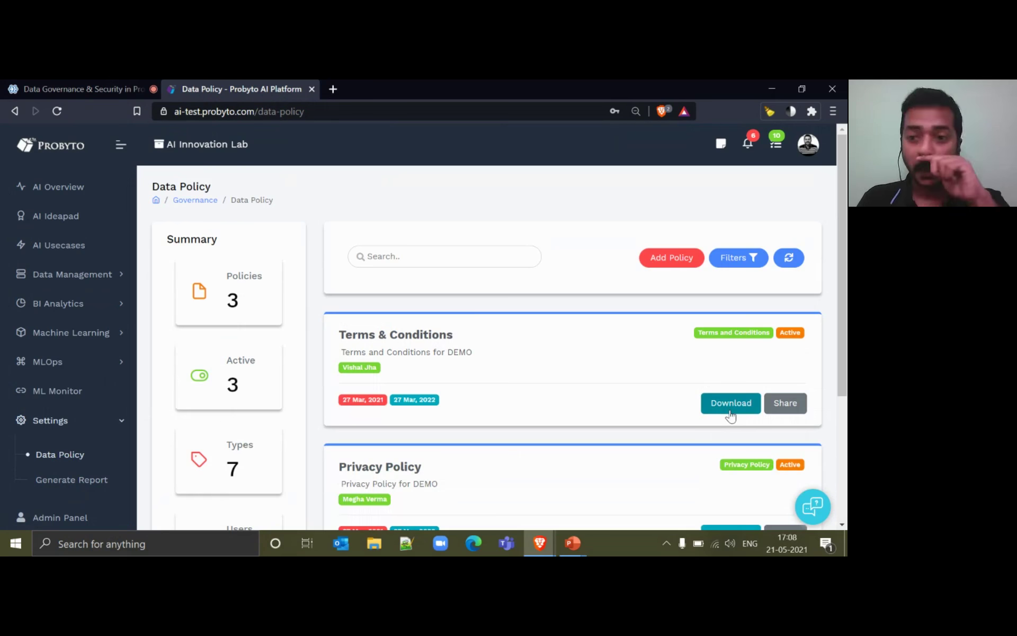
{"action": "left_click", "coordinate": [668, 265]}
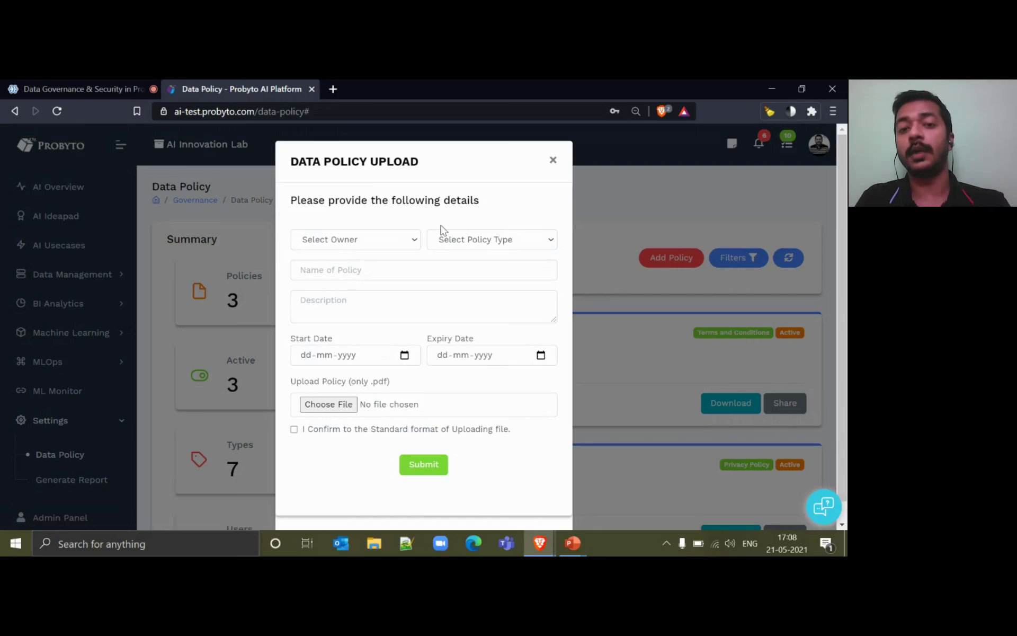
Look over the owner list and policy name field, then close the upload form unsaved
{"action": "left_click", "coordinate": [392, 238]}
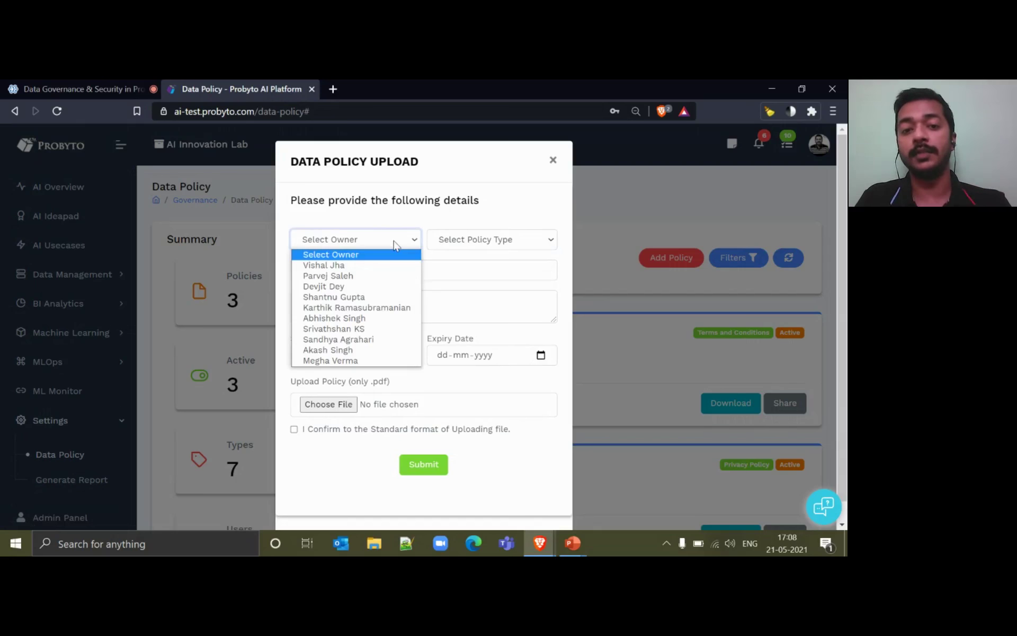
{"action": "left_click", "coordinate": [488, 274]}
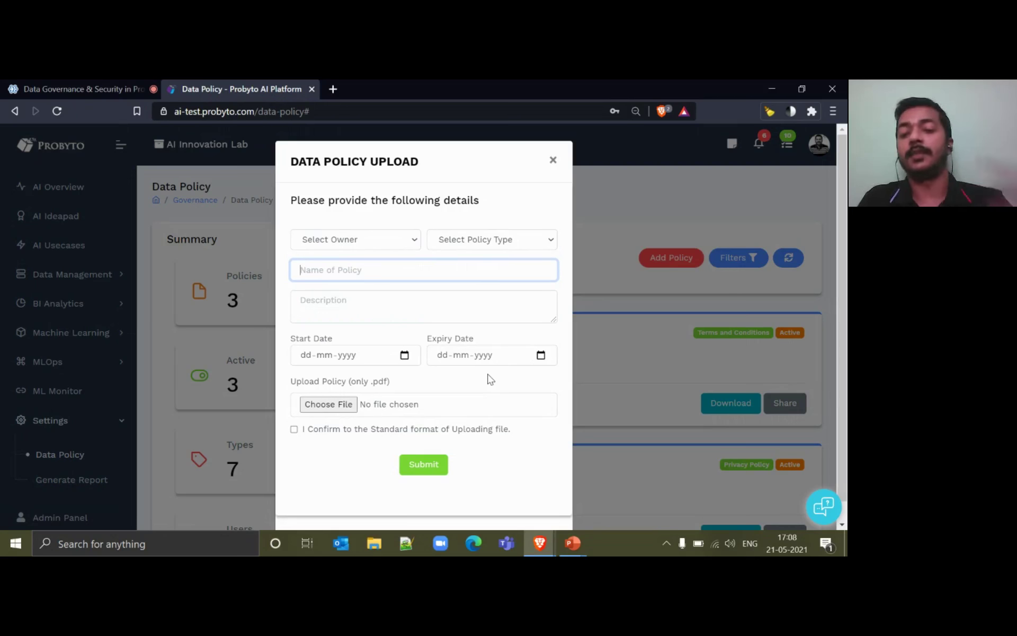
{"action": "left_click", "coordinate": [552, 162]}
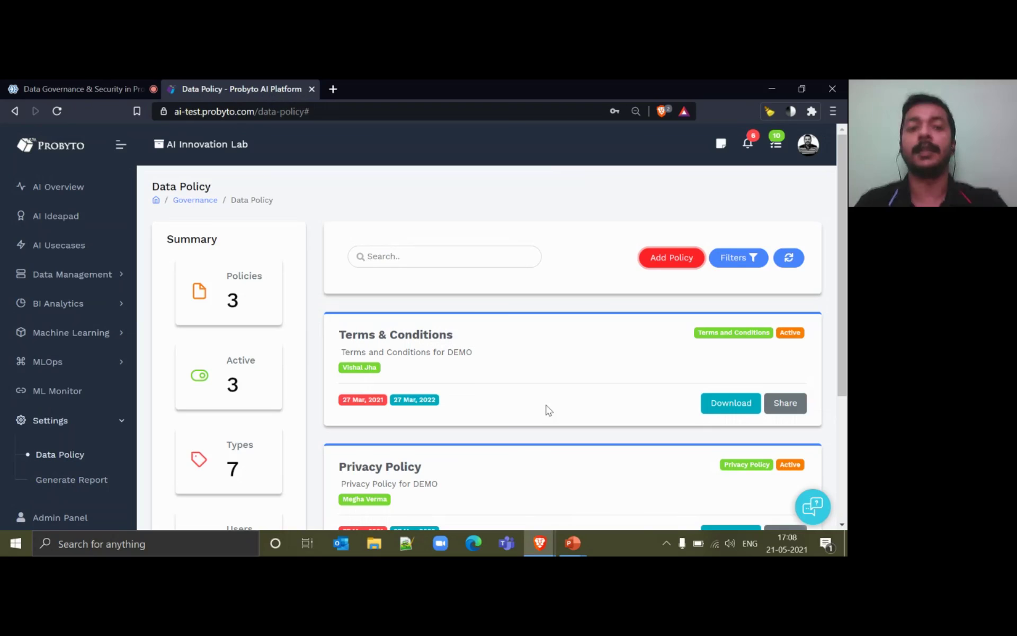
Dismiss the webinar notification and go to the Generate Report page
{"action": "scroll", "coordinate": [530, 405], "scroll_direction": "down", "scroll_amount": 3}
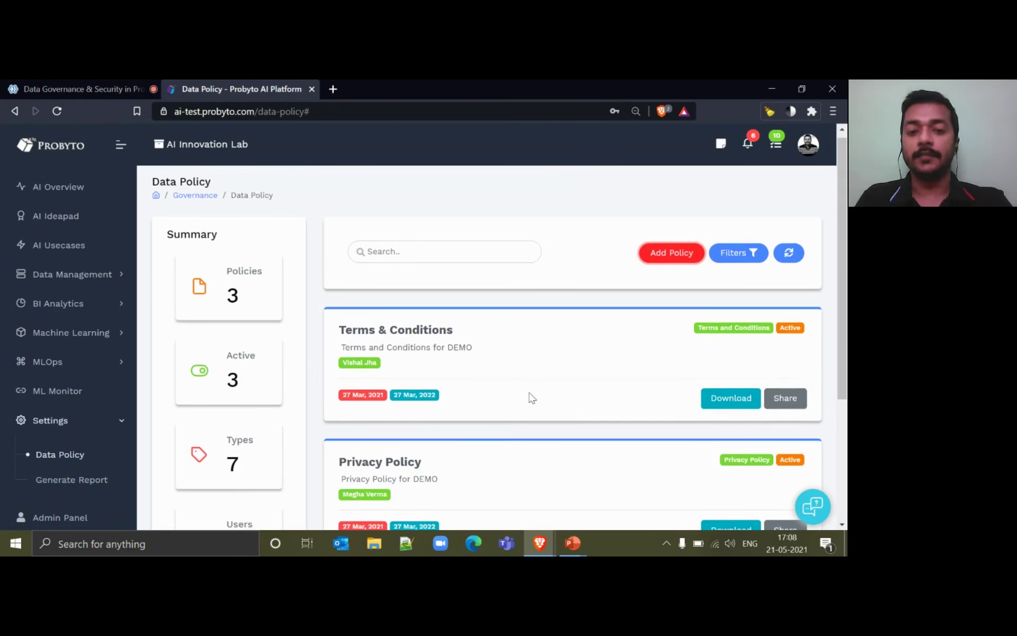
{"action": "scroll", "coordinate": [521, 413], "scroll_direction": "up", "scroll_amount": 3}
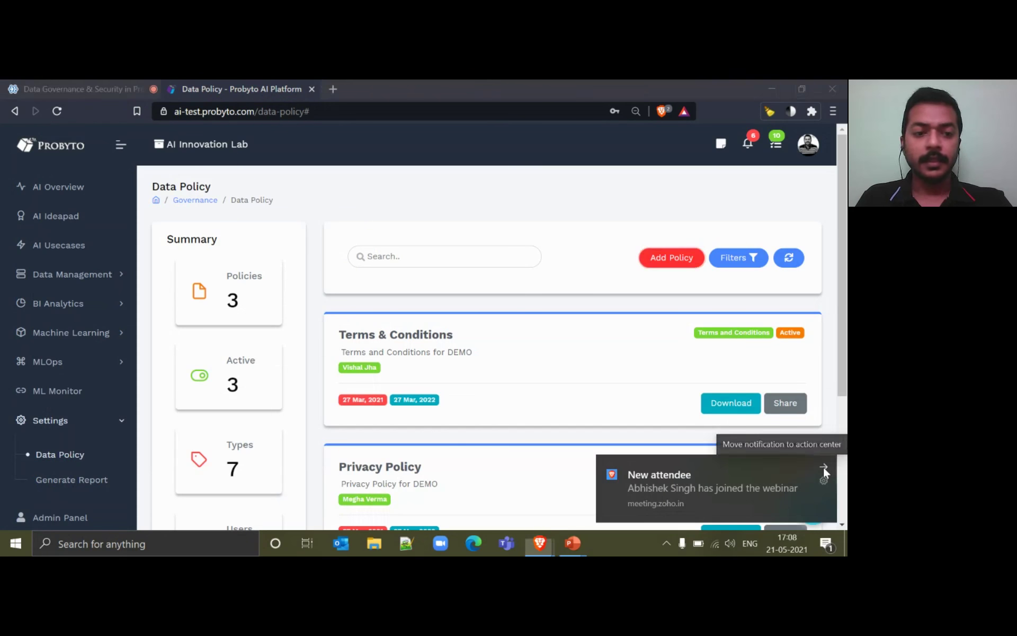
{"action": "left_click", "coordinate": [823, 466]}
{"action": "left_click", "coordinate": [29, 483]}
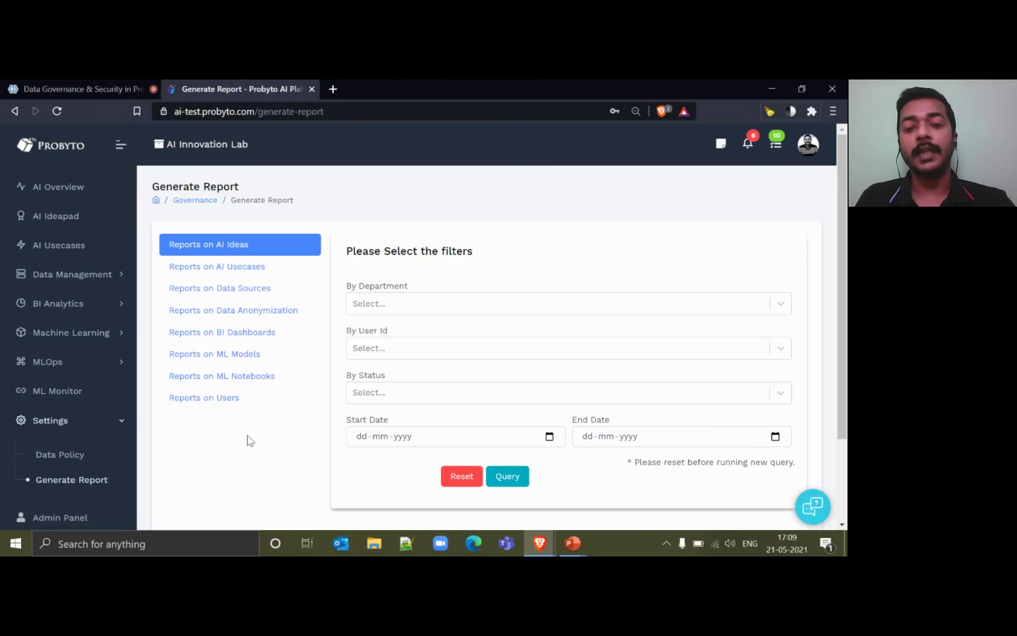
Query Reports on Data Sources filtered to Approved status
{"action": "left_click", "coordinate": [277, 289]}
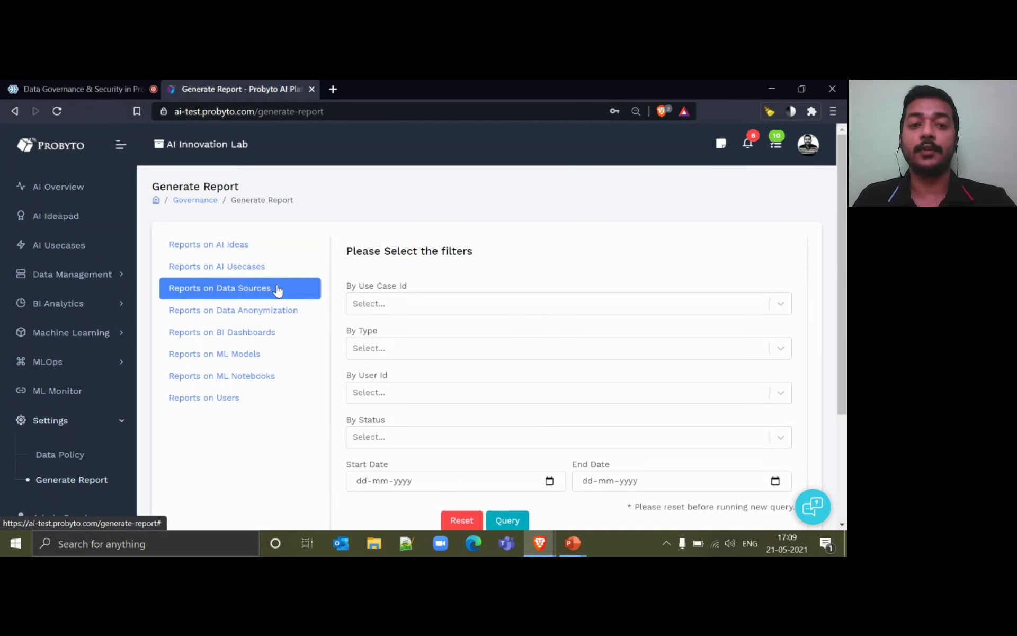
{"action": "left_click", "coordinate": [413, 437]}
{"action": "left_click", "coordinate": [396, 383]}
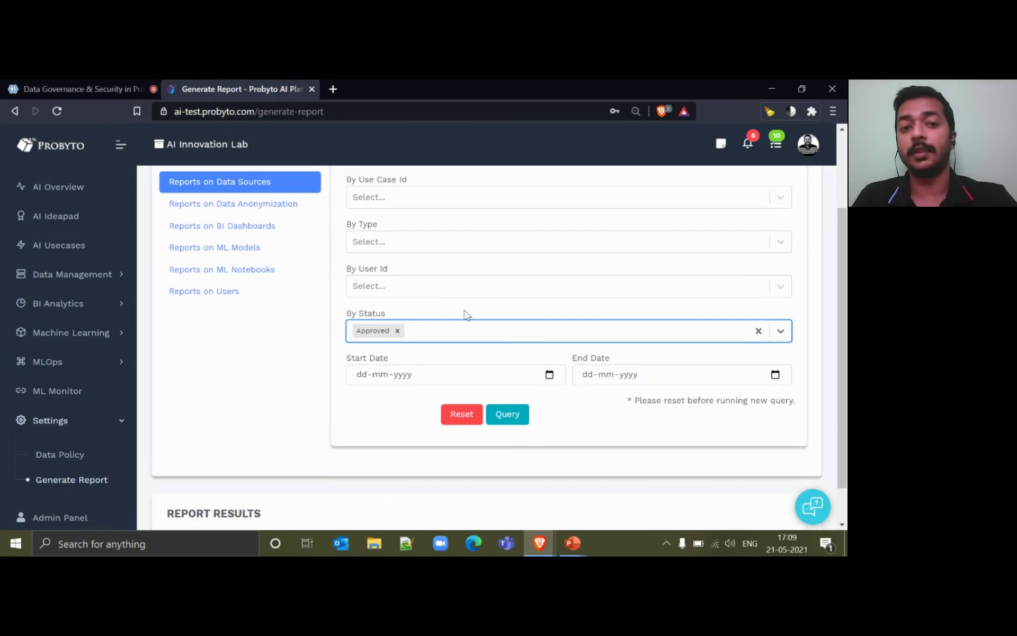
{"action": "scroll", "coordinate": [466, 318], "scroll_direction": "up", "scroll_amount": 2}
{"action": "scroll", "coordinate": [447, 447], "scroll_direction": "down", "scroll_amount": 3}
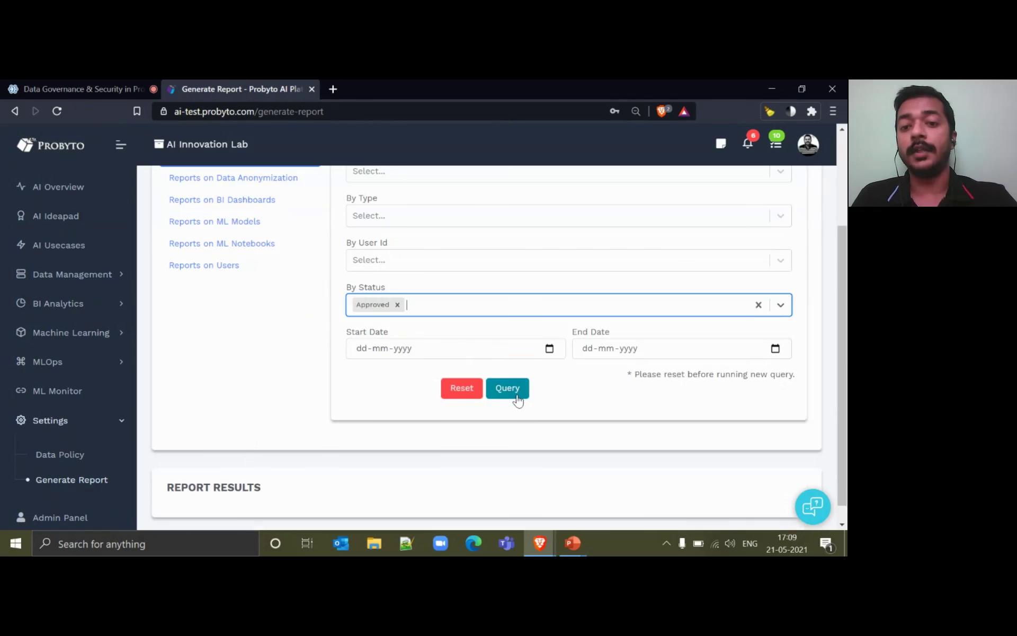
{"action": "left_click", "coordinate": [517, 400]}
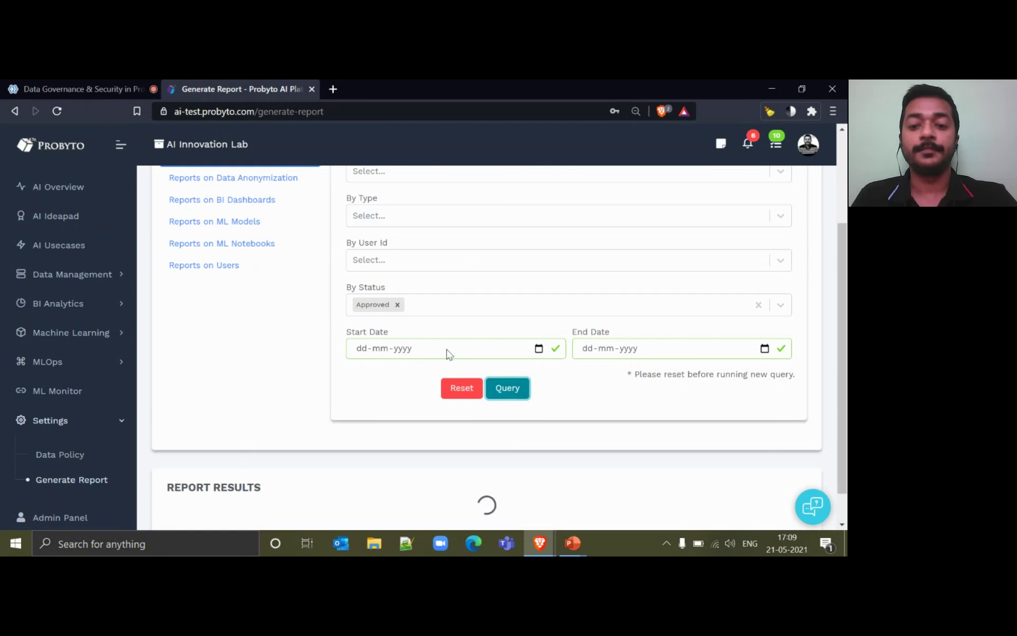
Review the four Approved results and export them as PDF
{"action": "scroll", "coordinate": [448, 361], "scroll_direction": "down", "scroll_amount": 4}
{"action": "scroll", "coordinate": [455, 382], "scroll_direction": "down", "scroll_amount": 2}
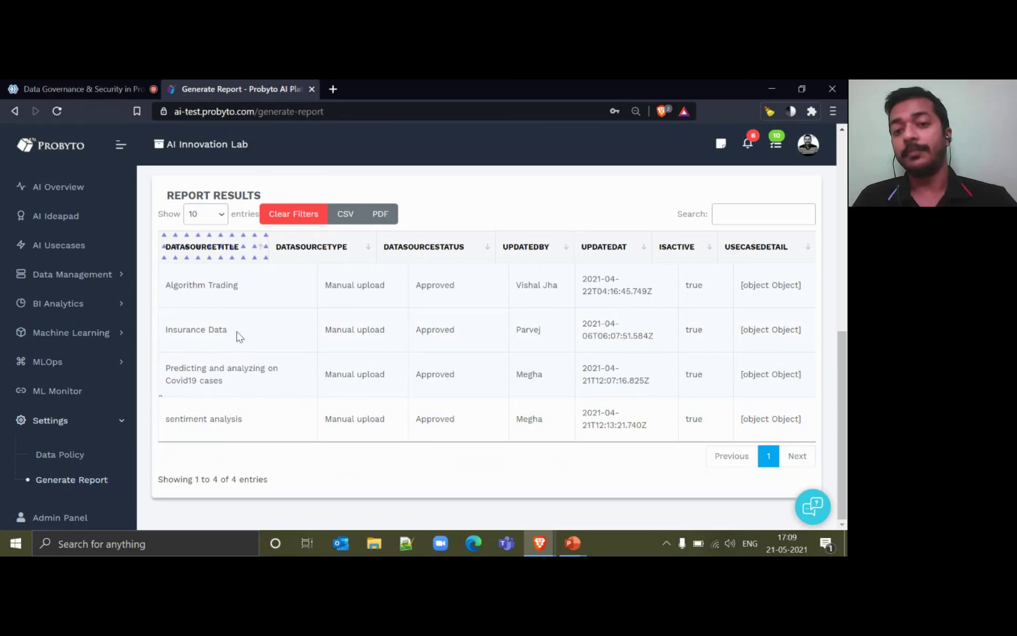
{"action": "scroll", "coordinate": [358, 255], "scroll_direction": "up", "scroll_amount": 1}
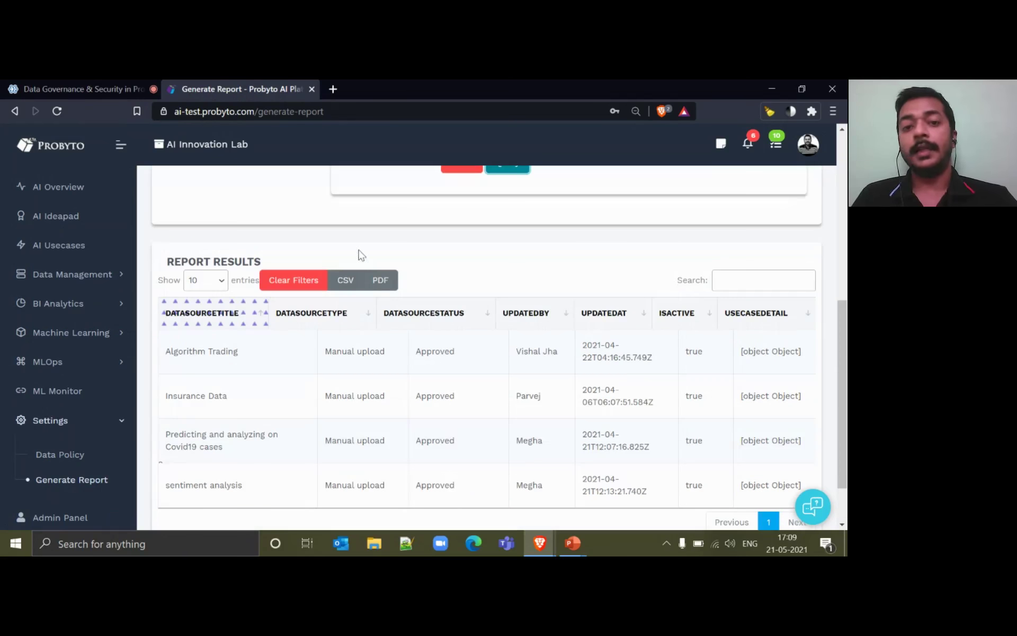
{"action": "left_click", "coordinate": [378, 287]}
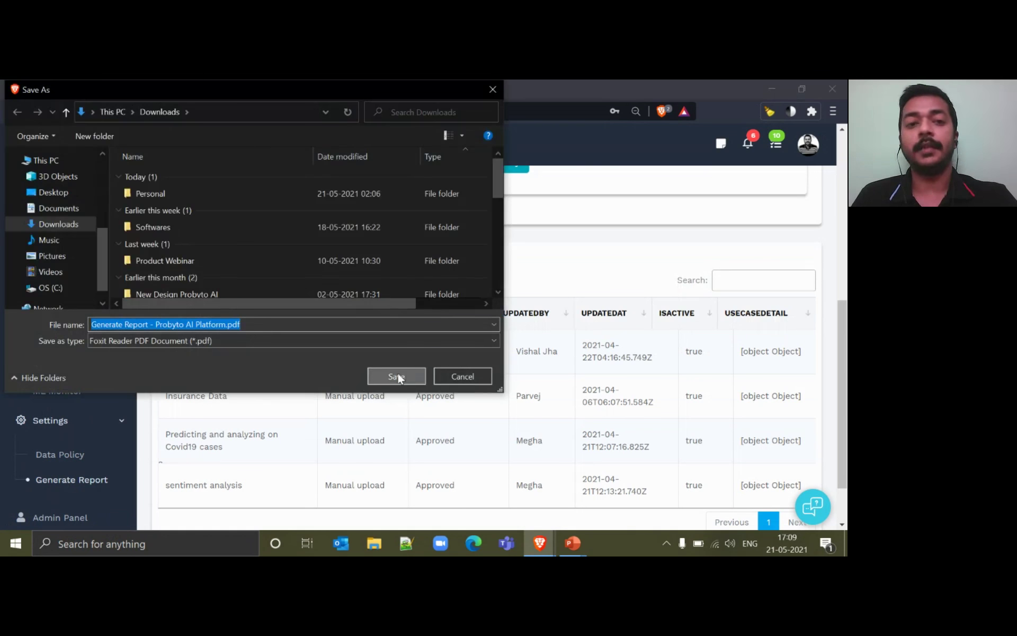
Save the report as 'Generate Report - Probyto AI Platform.pdf', preview it, then close the preview
{"action": "left_click", "coordinate": [397, 377]}
{"action": "left_click", "coordinate": [92, 506]}
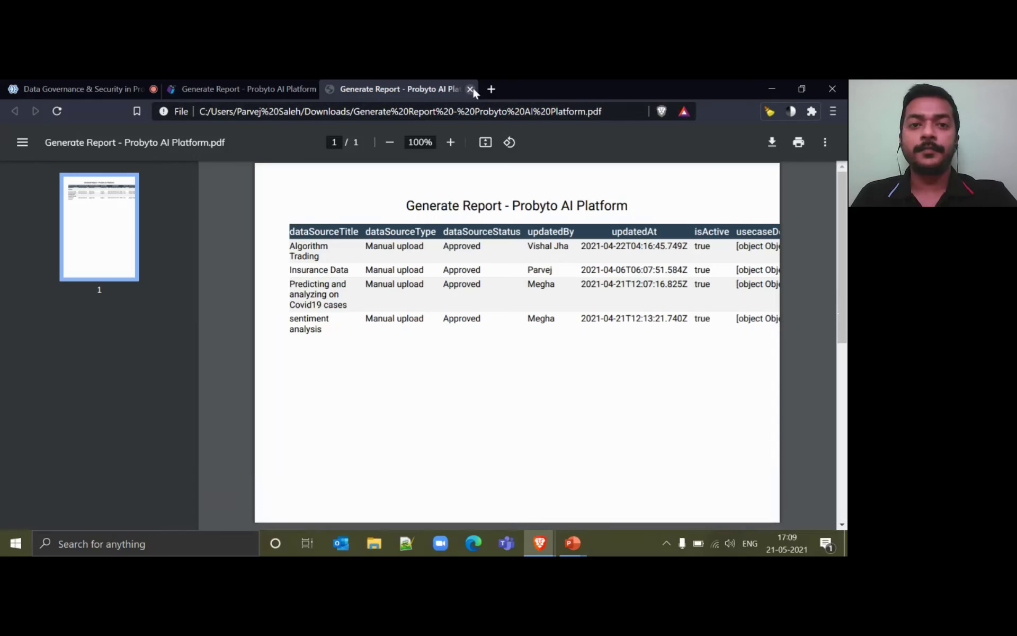
{"action": "left_click", "coordinate": [470, 89]}
{"action": "scroll", "coordinate": [382, 262], "scroll_direction": "down", "scroll_amount": 2}
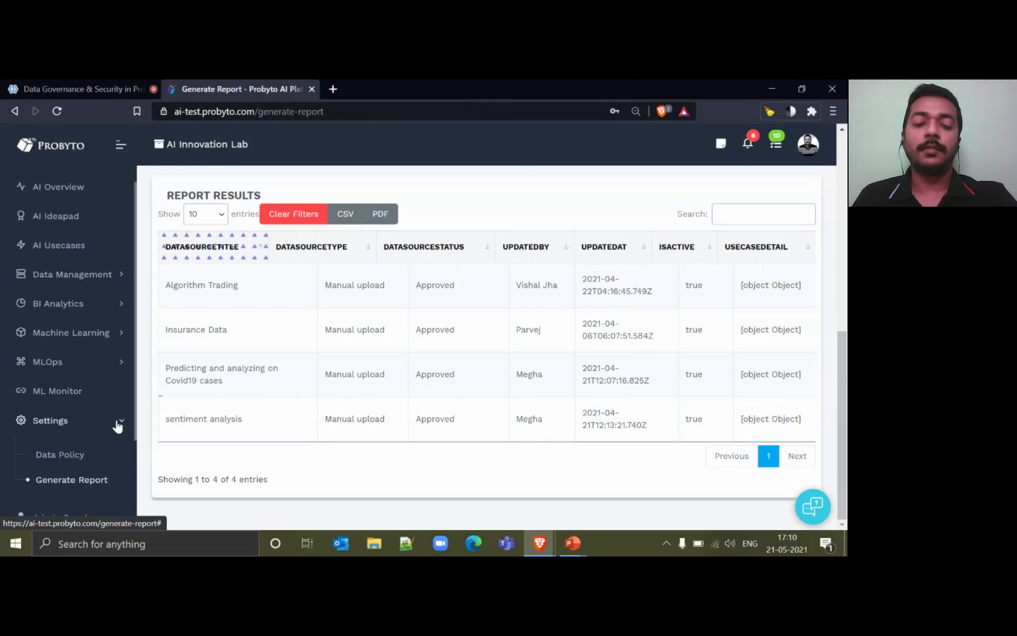
Open Admin Panel user management and cancel the Add User form
{"action": "left_click", "coordinate": [118, 425]}
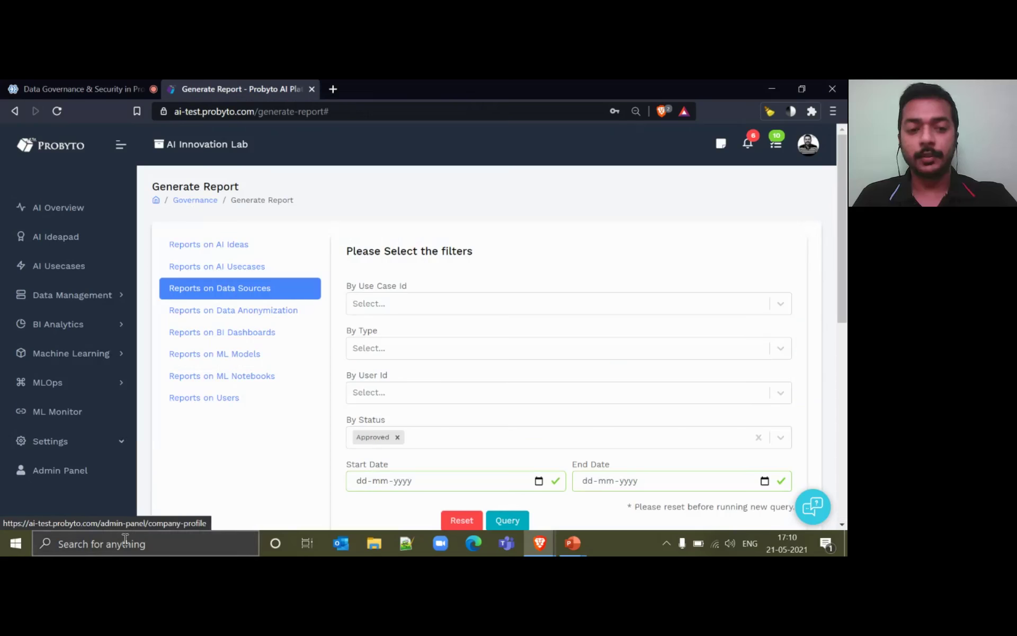
{"action": "left_click", "coordinate": [80, 482]}
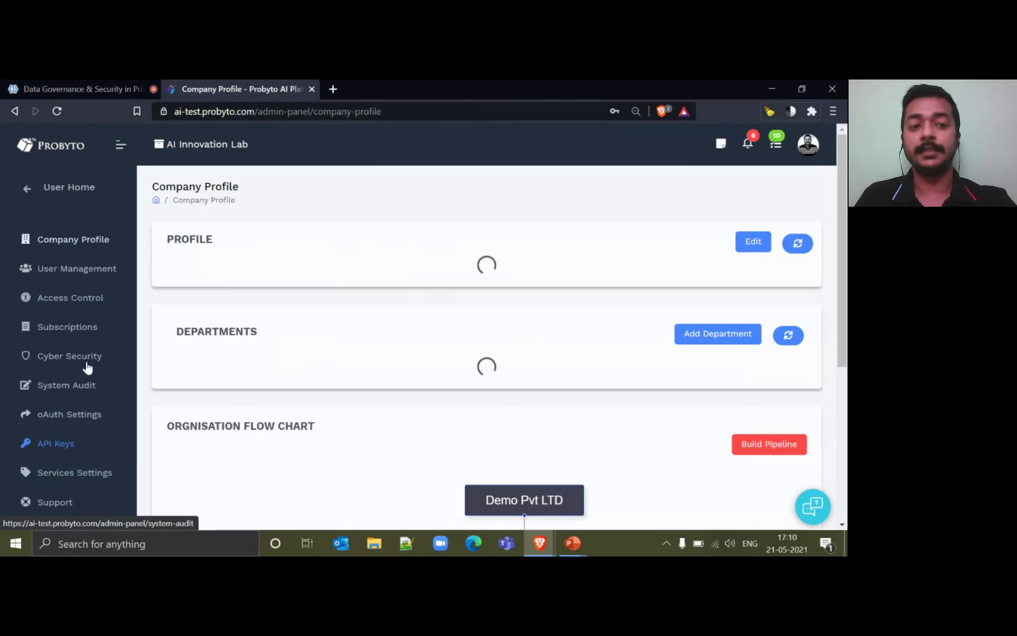
{"action": "left_click", "coordinate": [87, 268]}
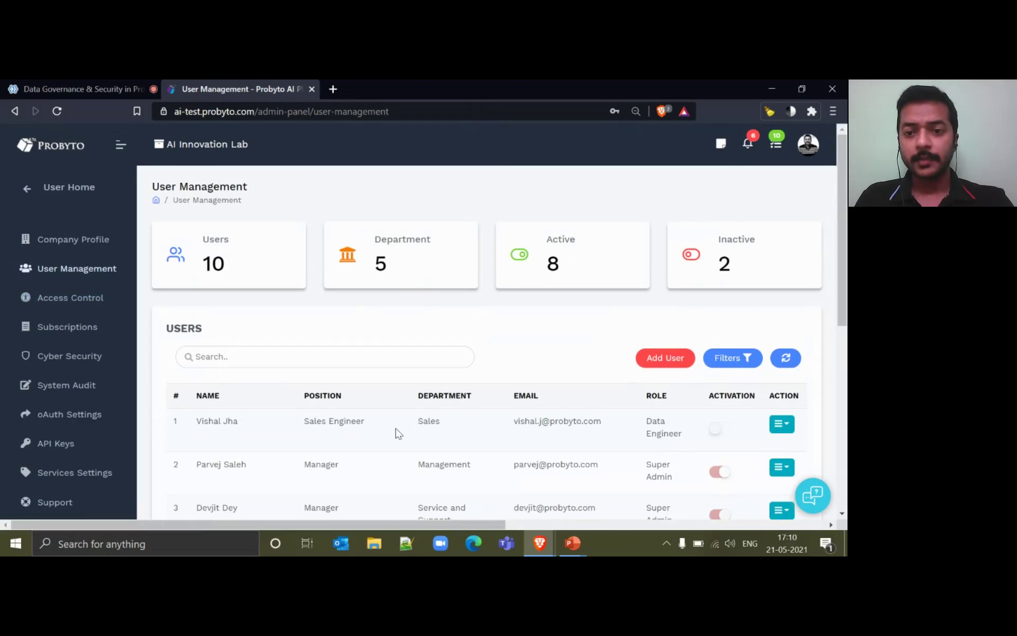
{"action": "scroll", "coordinate": [437, 402], "scroll_direction": "down", "scroll_amount": 3}
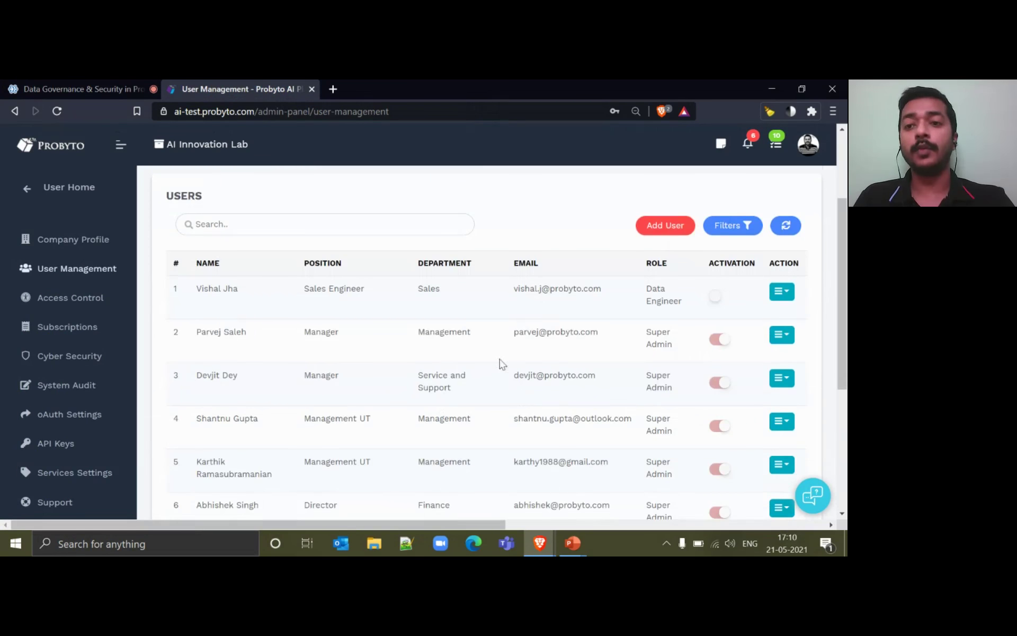
{"action": "left_click", "coordinate": [678, 231]}
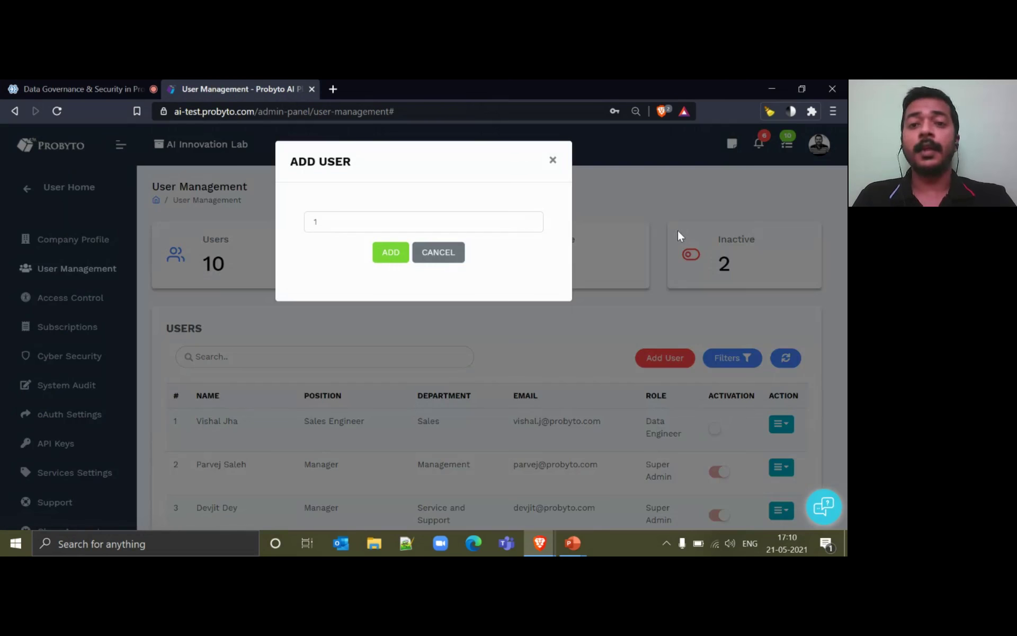
{"action": "left_click", "coordinate": [446, 258]}
Review the fifth user's profile and close it without saving
{"action": "scroll", "coordinate": [545, 409], "scroll_direction": "down", "scroll_amount": 4}
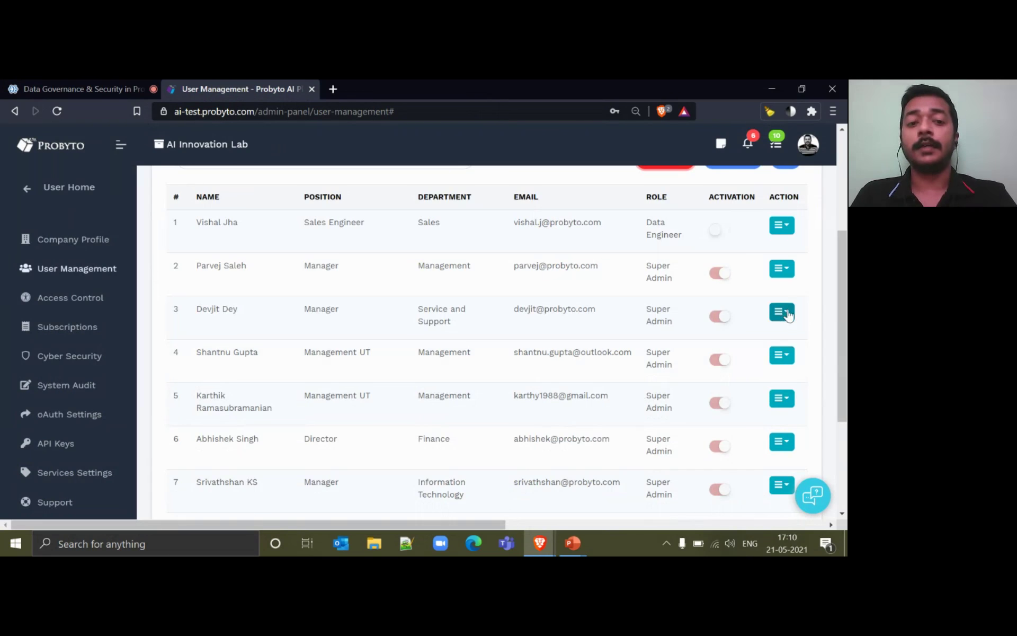
{"action": "left_click", "coordinate": [782, 398]}
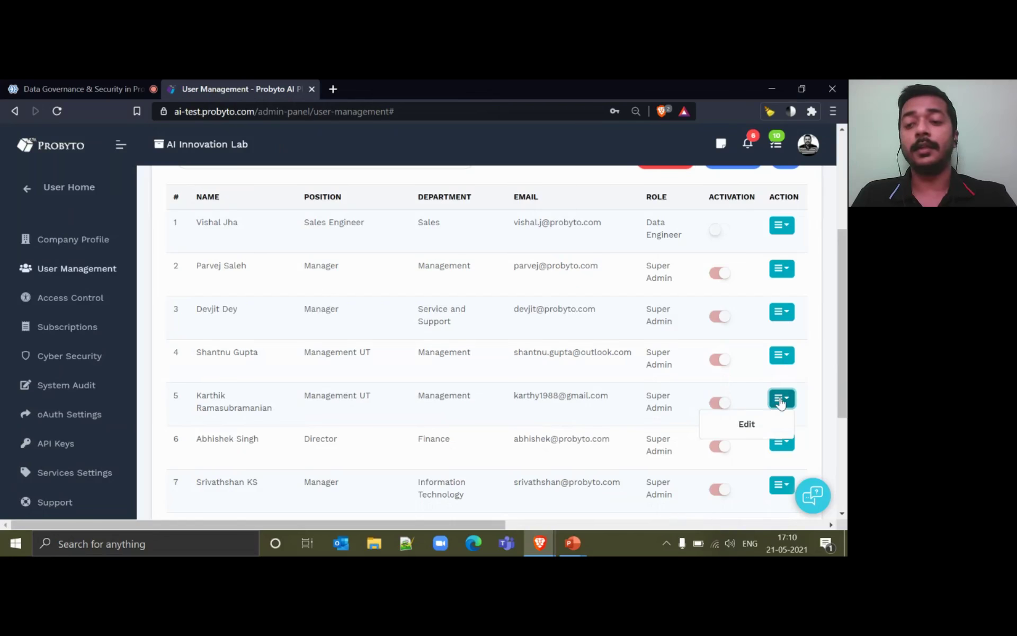
{"action": "left_click", "coordinate": [747, 424]}
{"action": "scroll", "coordinate": [413, 415], "scroll_direction": "down", "scroll_amount": 1}
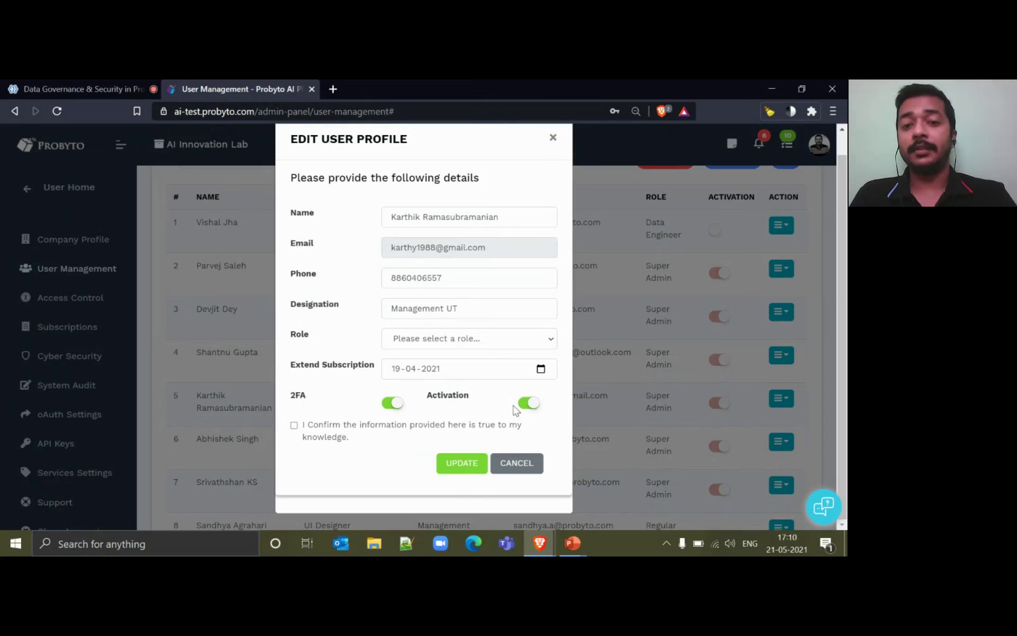
{"action": "left_click", "coordinate": [552, 138]}
Review the sixth user's profile and assignable roles unsaved, then go to Access Control
{"action": "scroll", "coordinate": [684, 459], "scroll_direction": "down", "scroll_amount": 1}
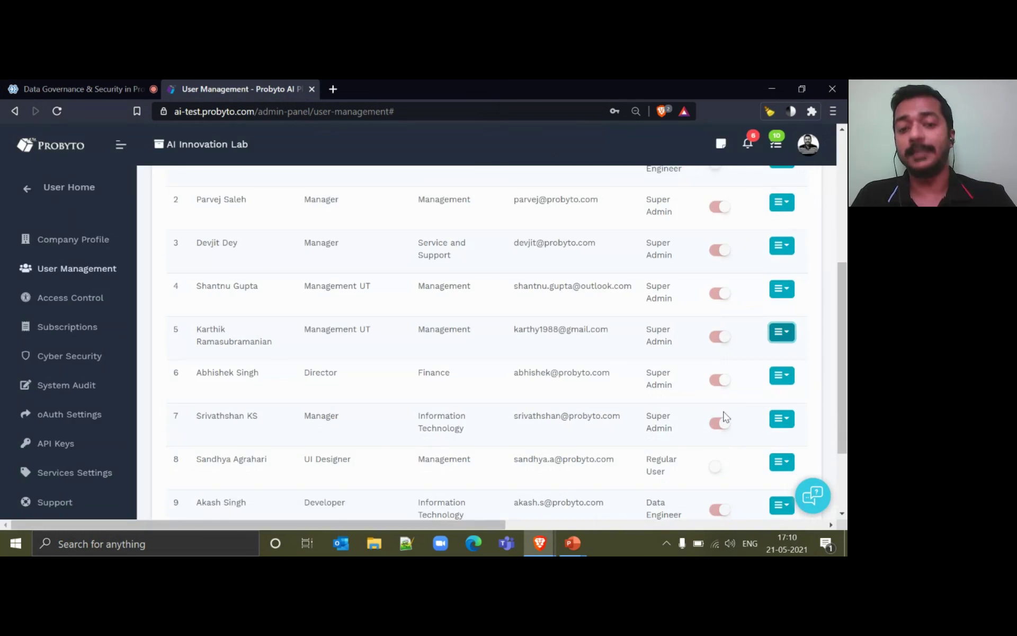
{"action": "left_click", "coordinate": [782, 377]}
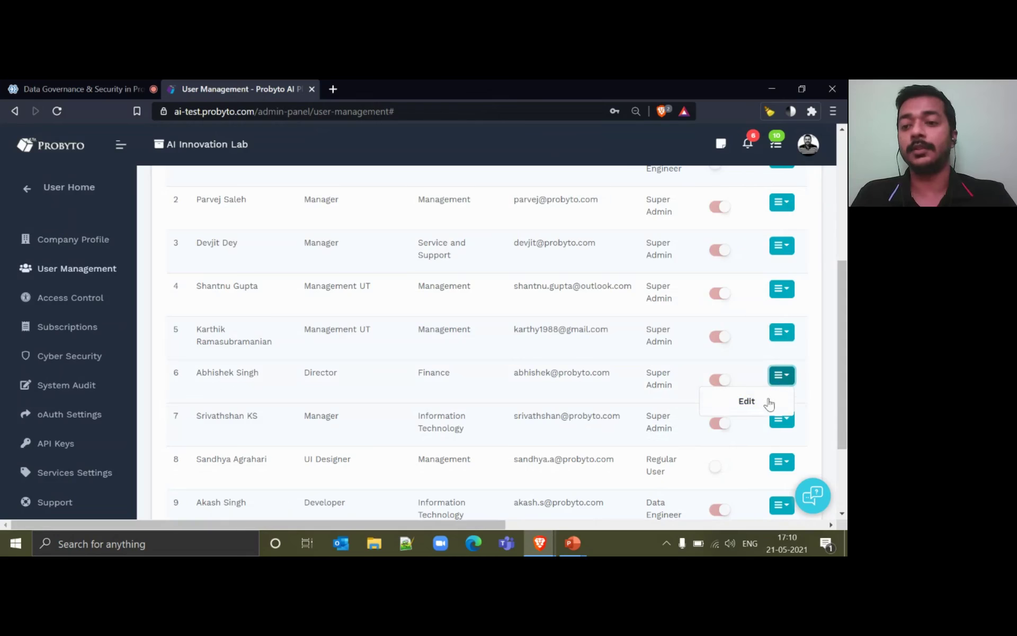
{"action": "left_click", "coordinate": [747, 401]}
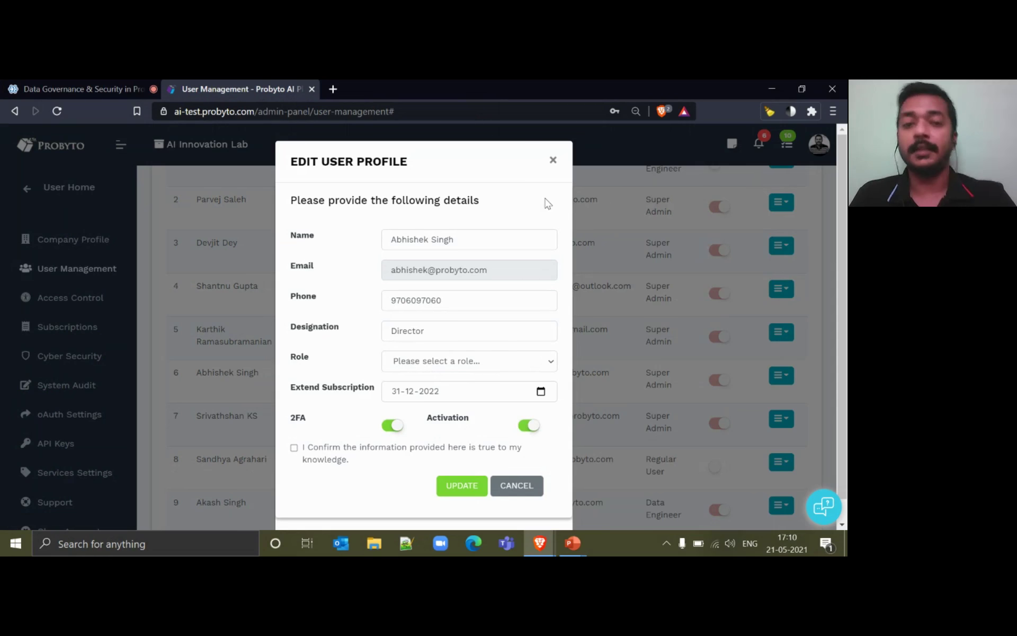
{"action": "left_click", "coordinate": [491, 360]}
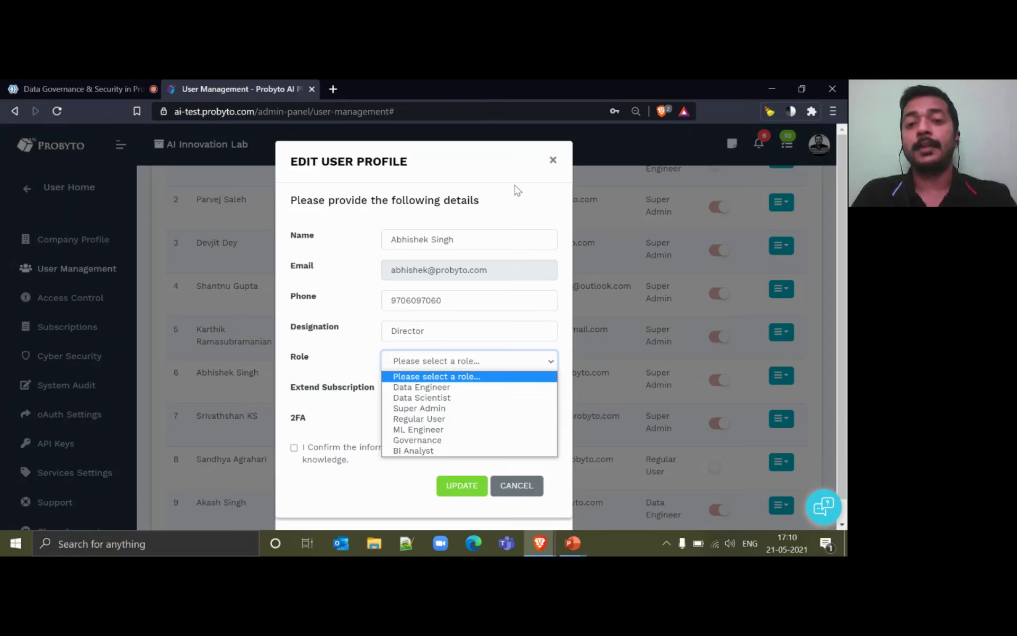
{"action": "left_click", "coordinate": [553, 160]}
{"action": "left_click", "coordinate": [553, 159]}
{"action": "left_click", "coordinate": [83, 296]}
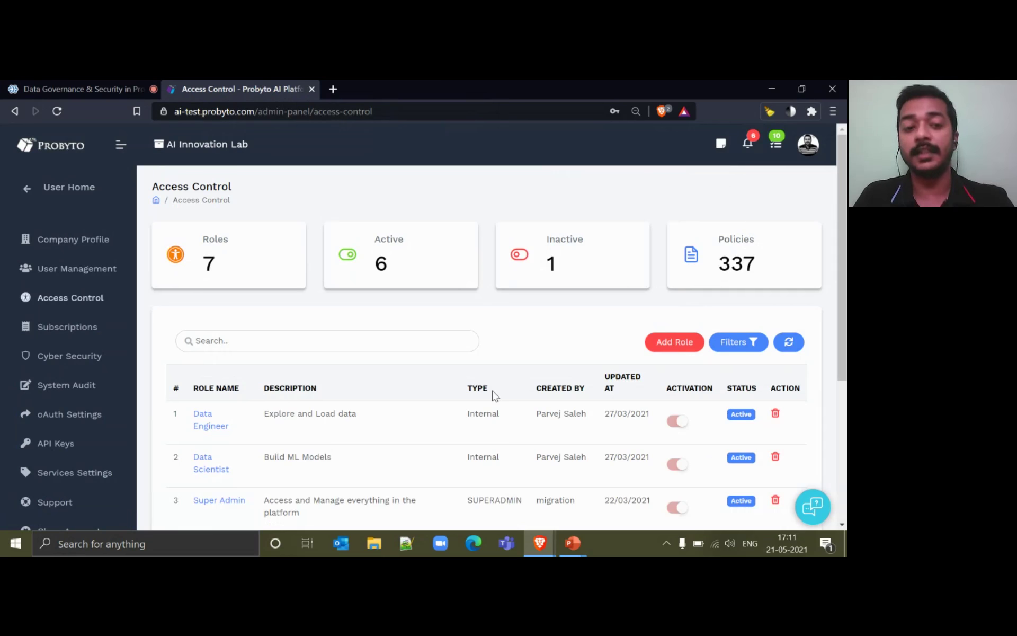
Dismiss the Create Access Control form and open the Super Admin role's details
{"action": "scroll", "coordinate": [493, 394], "scroll_direction": "down", "scroll_amount": 2}
{"action": "left_click", "coordinate": [679, 209]}
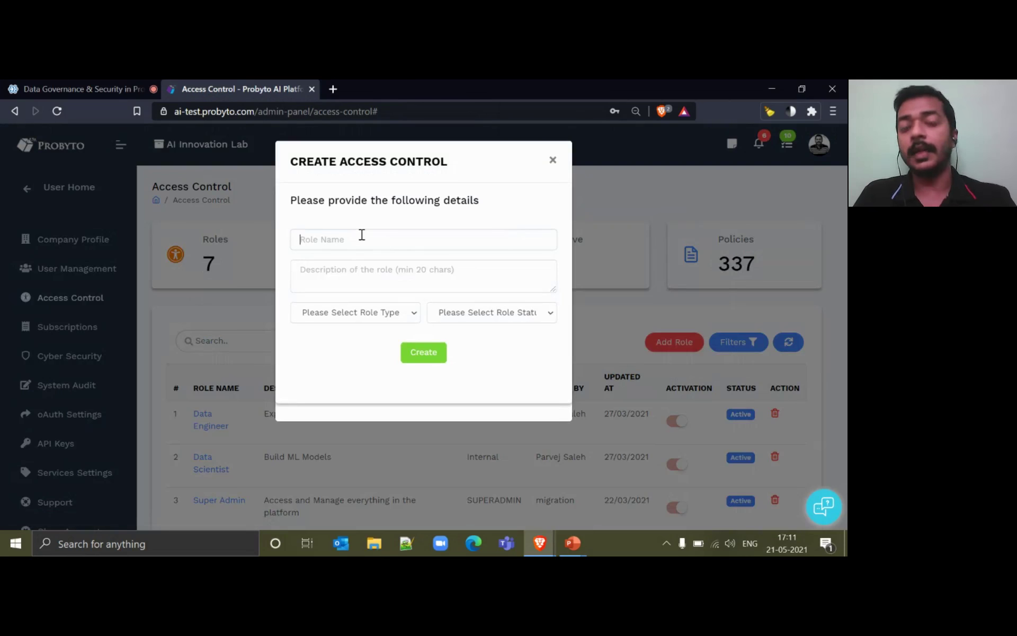
{"action": "left_click", "coordinate": [553, 160]}
{"action": "scroll", "coordinate": [227, 314], "scroll_direction": "down", "scroll_amount": 4}
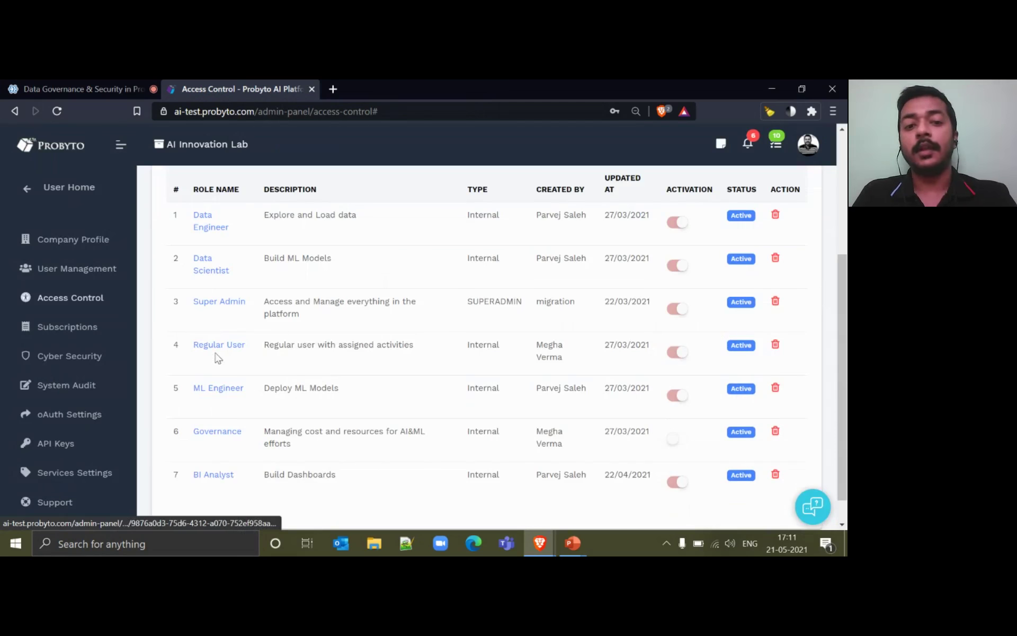
{"action": "left_click", "coordinate": [216, 302]}
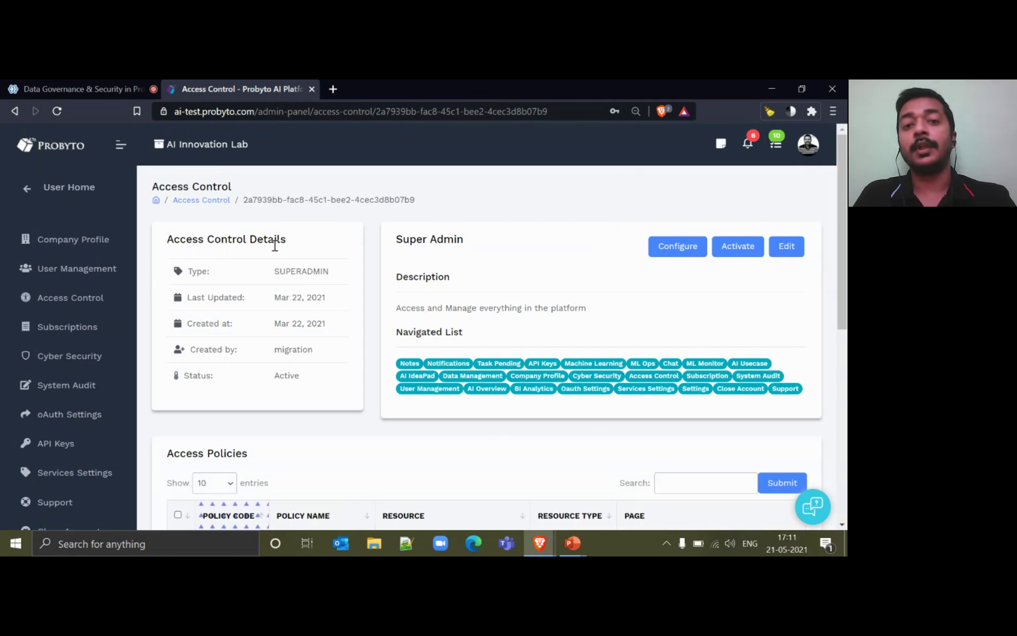
Switch off Super Admin's Machine Learning page access, then review access policies 1 through 10
{"action": "left_click", "coordinate": [652, 254]}
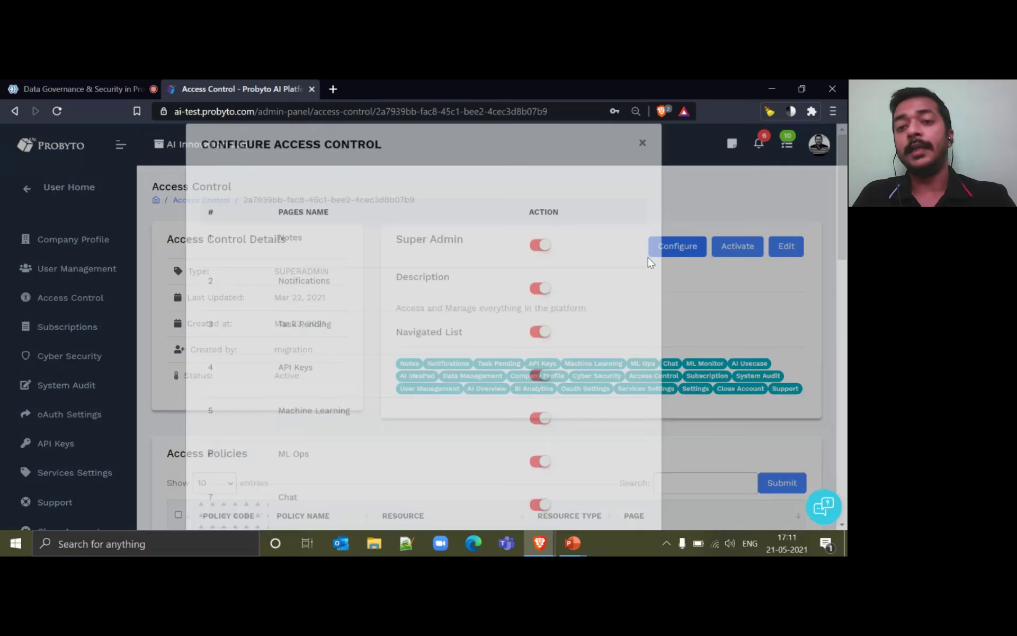
{"action": "scroll", "coordinate": [403, 371], "scroll_direction": "down", "scroll_amount": 2}
{"action": "scroll", "coordinate": [394, 368], "scroll_direction": "up", "scroll_amount": 3}
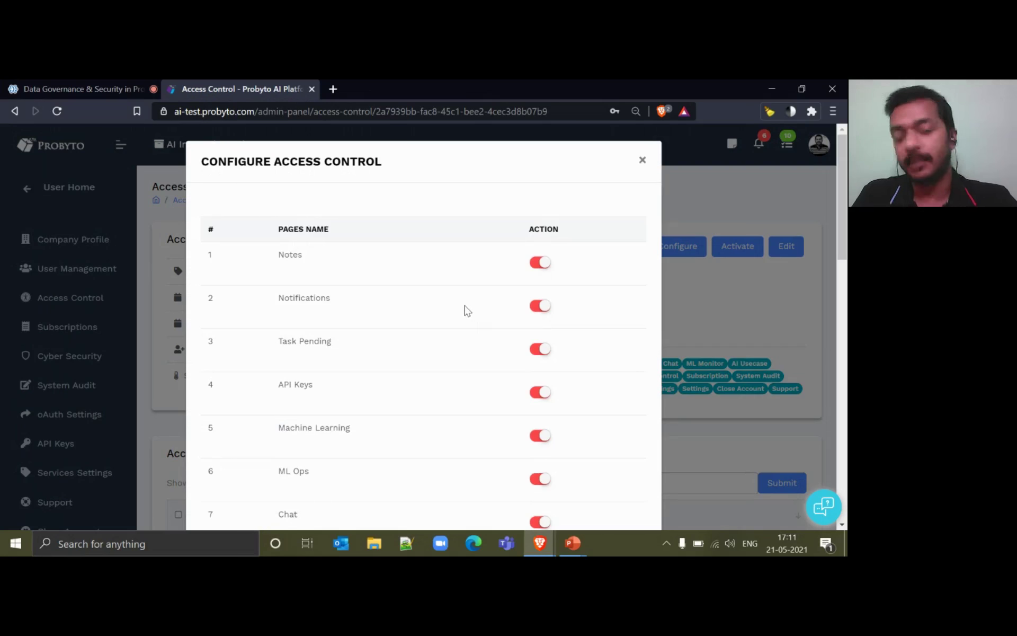
{"action": "scroll", "coordinate": [457, 374], "scroll_direction": "down", "scroll_amount": 3}
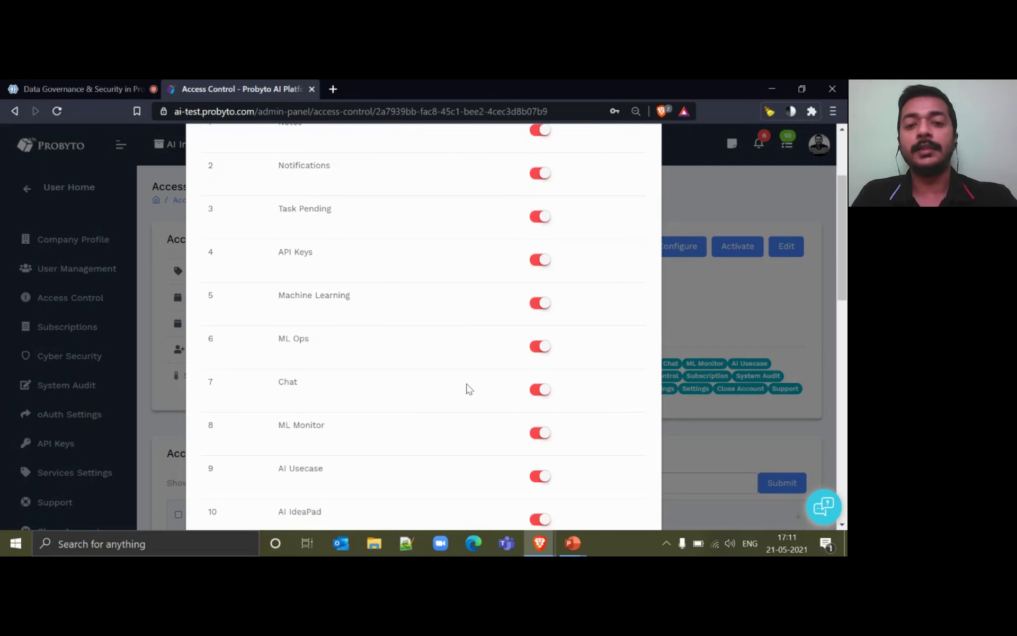
{"action": "left_click", "coordinate": [543, 303]}
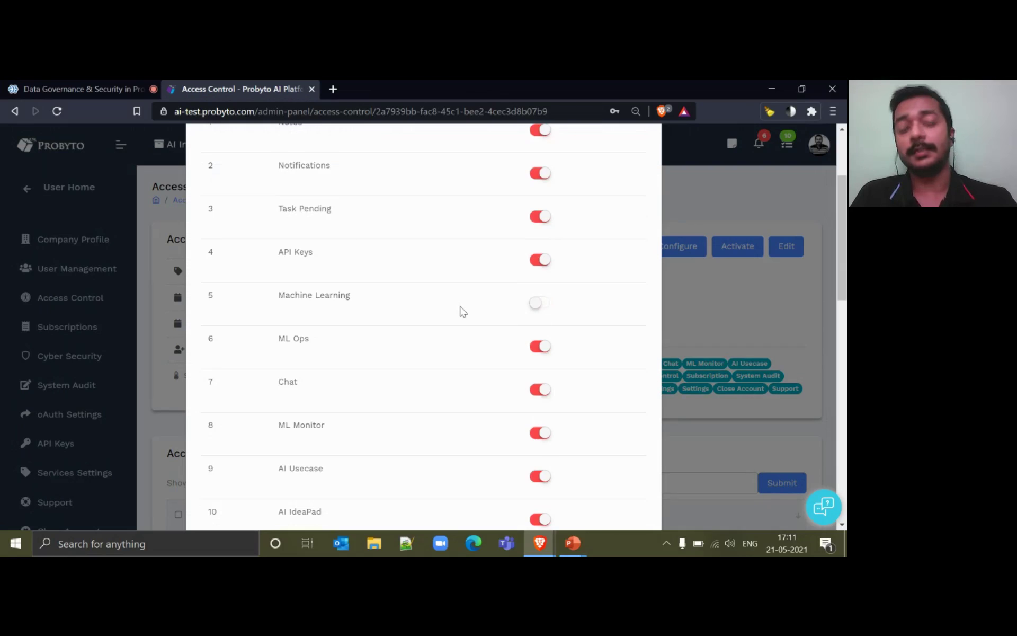
{"action": "scroll", "coordinate": [465, 355], "scroll_direction": "up", "scroll_amount": 3}
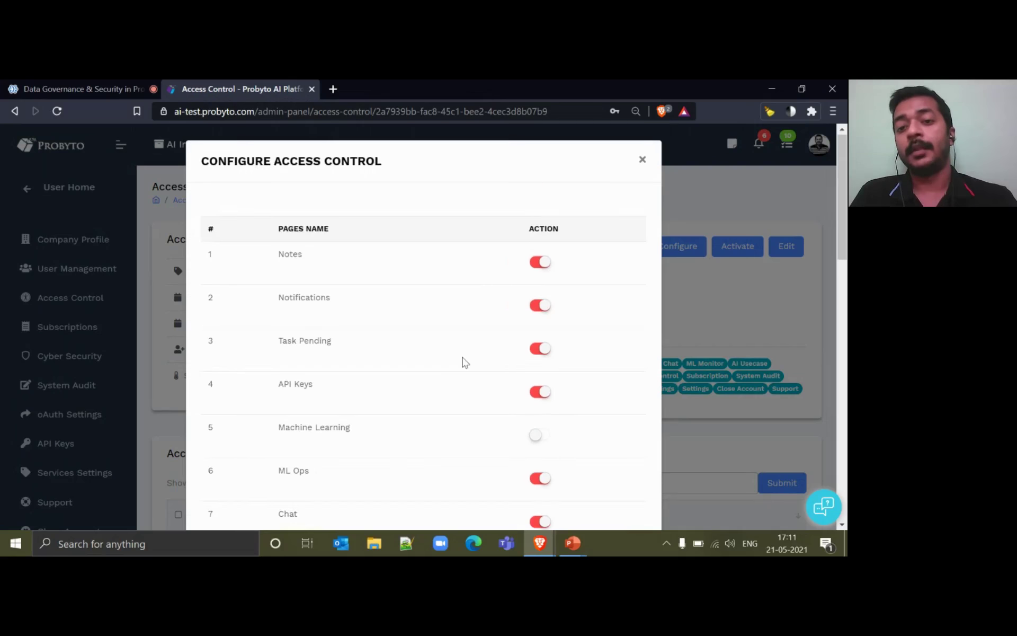
{"action": "left_click", "coordinate": [644, 161]}
{"action": "scroll", "coordinate": [443, 370], "scroll_direction": "down", "scroll_amount": 3}
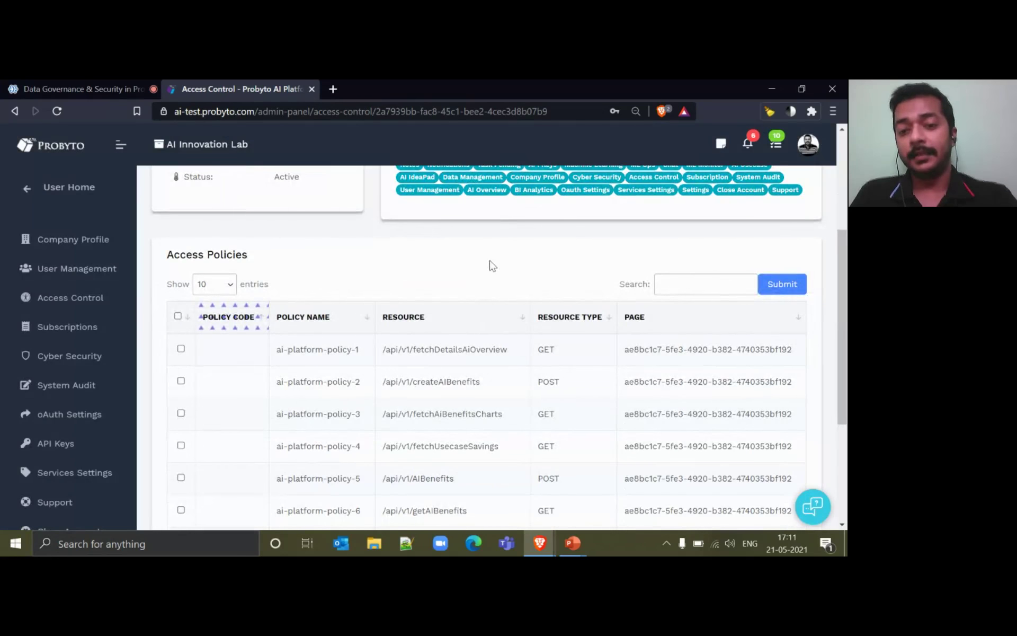
{"action": "scroll", "coordinate": [474, 349], "scroll_direction": "up", "scroll_amount": 2}
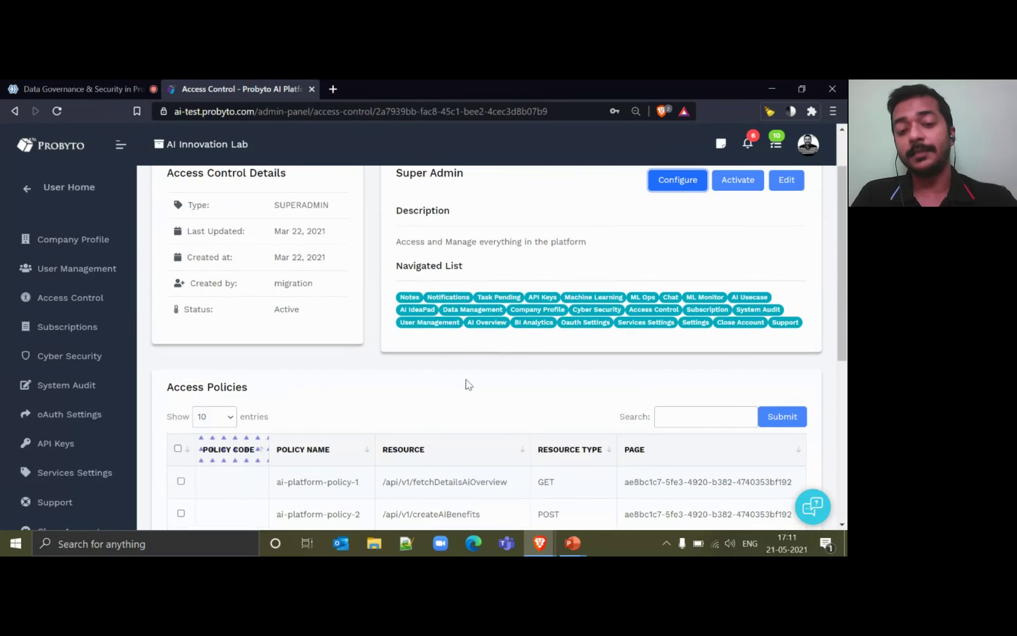
{"action": "scroll", "coordinate": [469, 384], "scroll_direction": "down", "scroll_amount": 2}
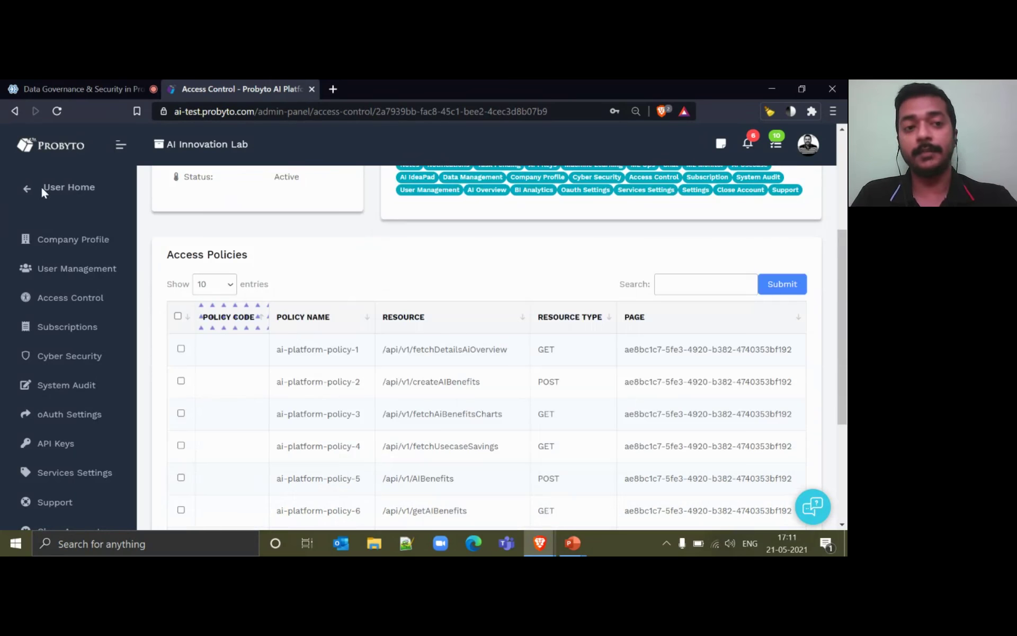
{"action": "scroll", "coordinate": [516, 407], "scroll_direction": "down", "scroll_amount": 2}
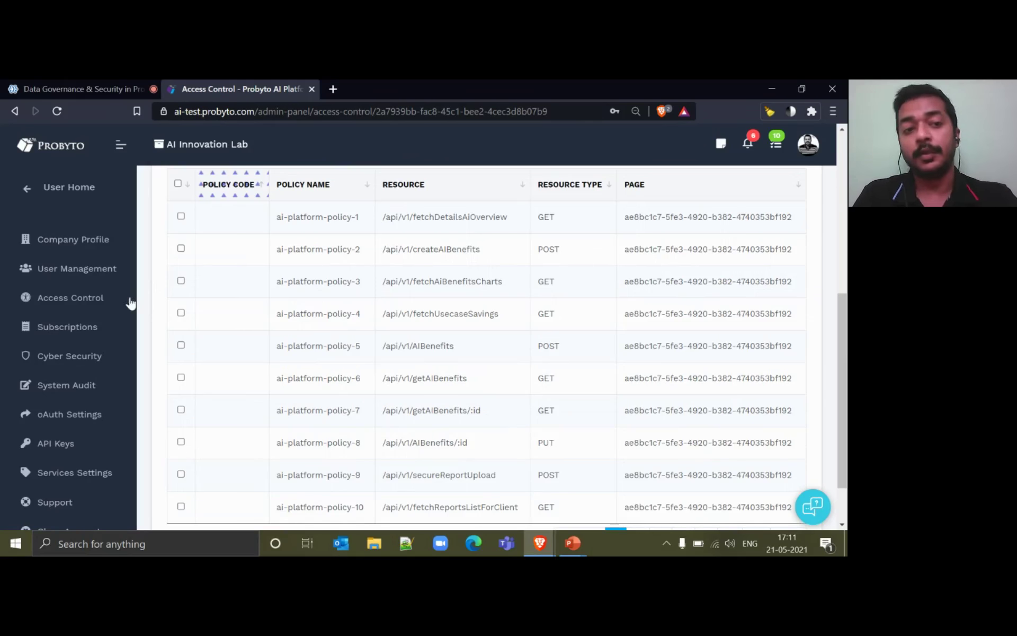
Go to the ML Models page through the Machine Learning sidebar section
{"action": "left_click", "coordinate": [64, 188]}
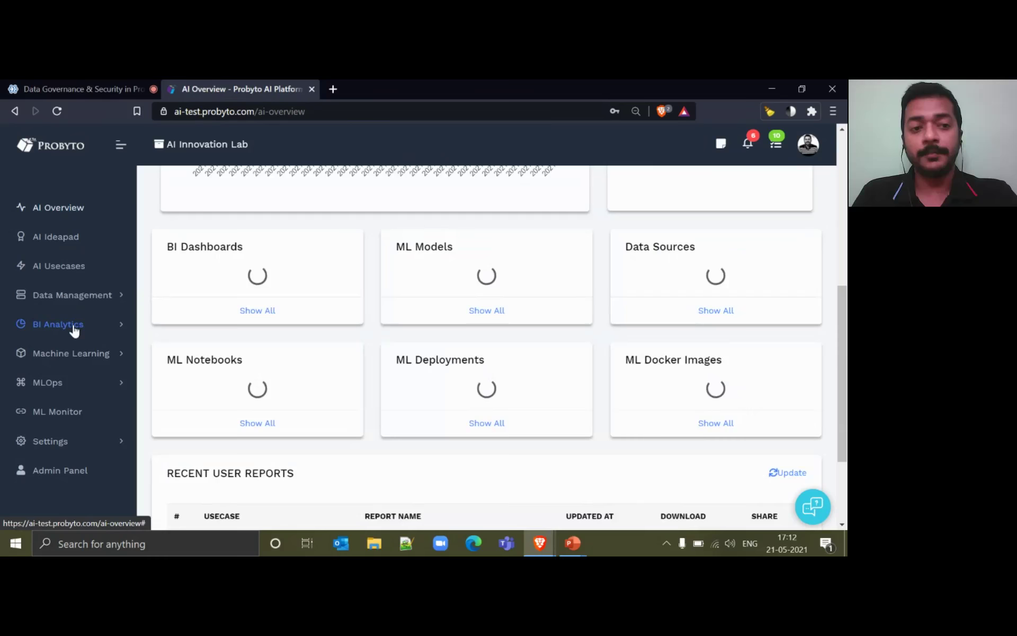
{"action": "left_click", "coordinate": [78, 328]}
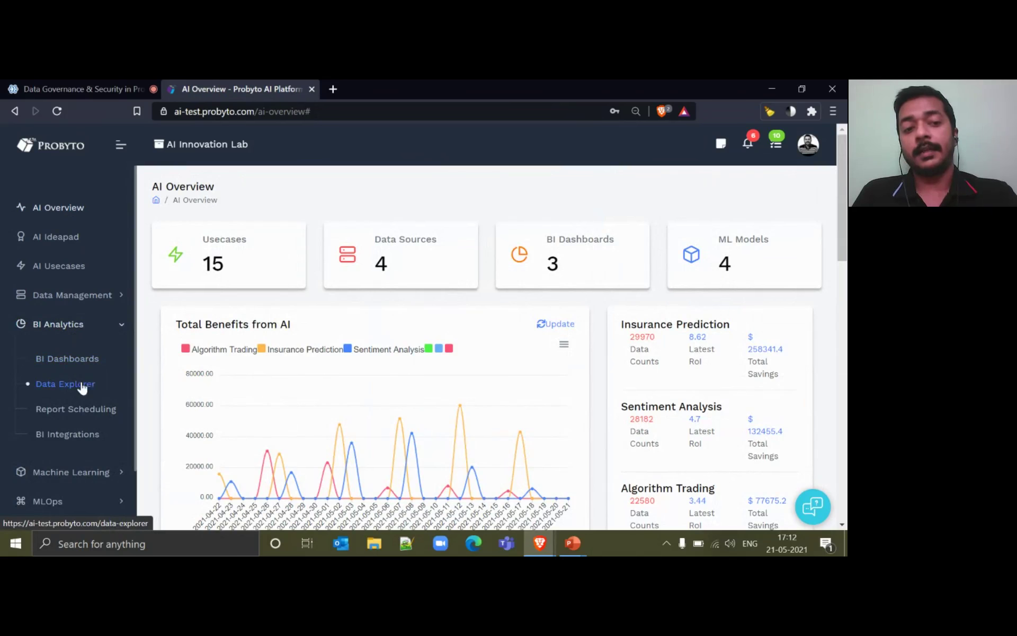
{"action": "left_click", "coordinate": [95, 325]}
{"action": "left_click", "coordinate": [85, 364]}
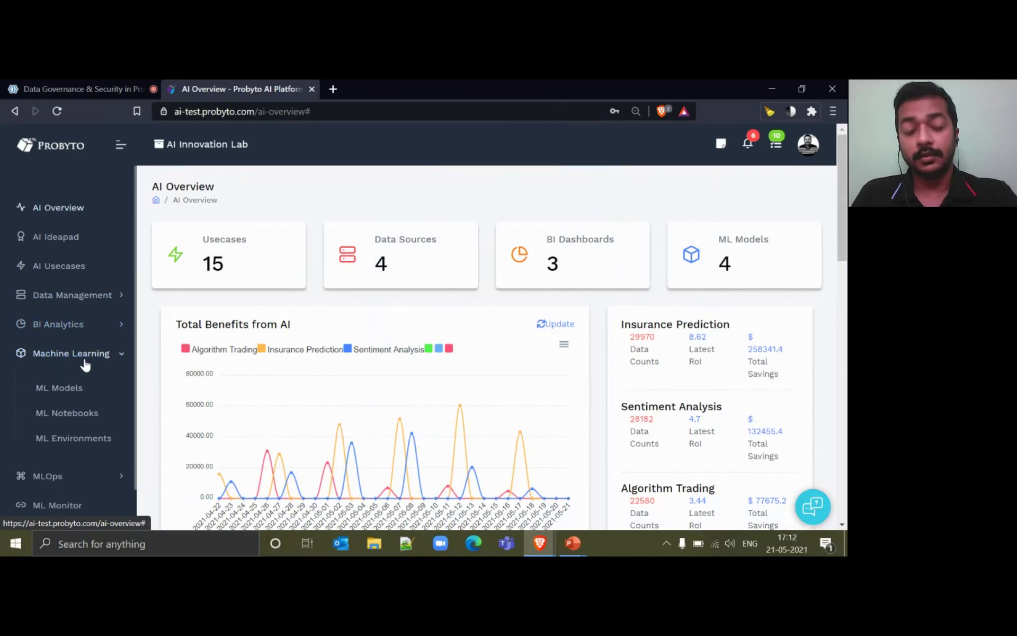
{"action": "left_click", "coordinate": [66, 390]}
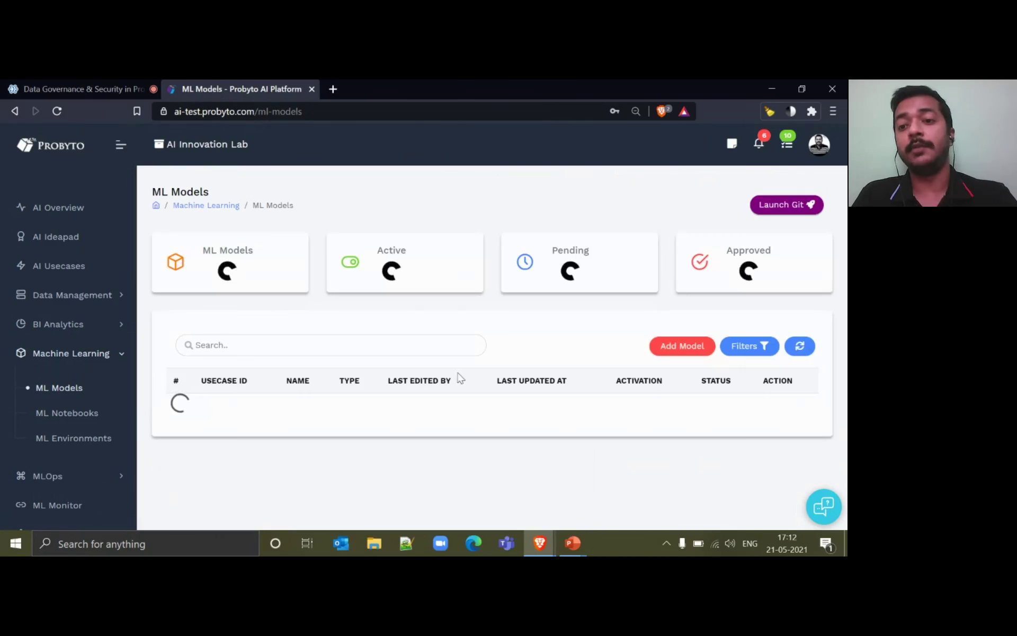
Open and dismiss the Add Model form without creating a model, then go to the Admin Panel
{"action": "left_click", "coordinate": [672, 353]}
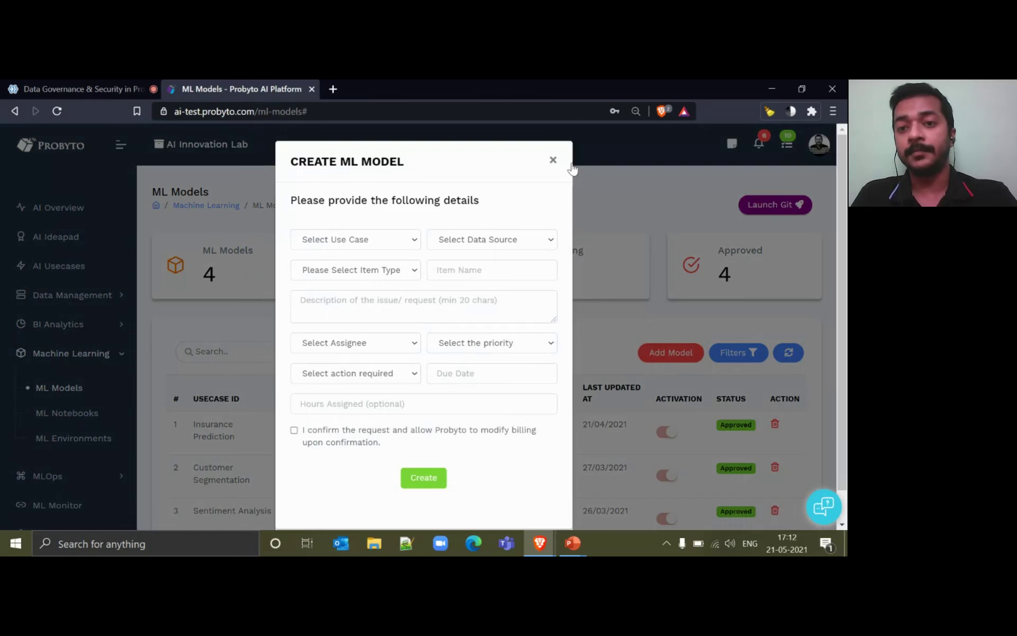
{"action": "left_click", "coordinate": [553, 159]}
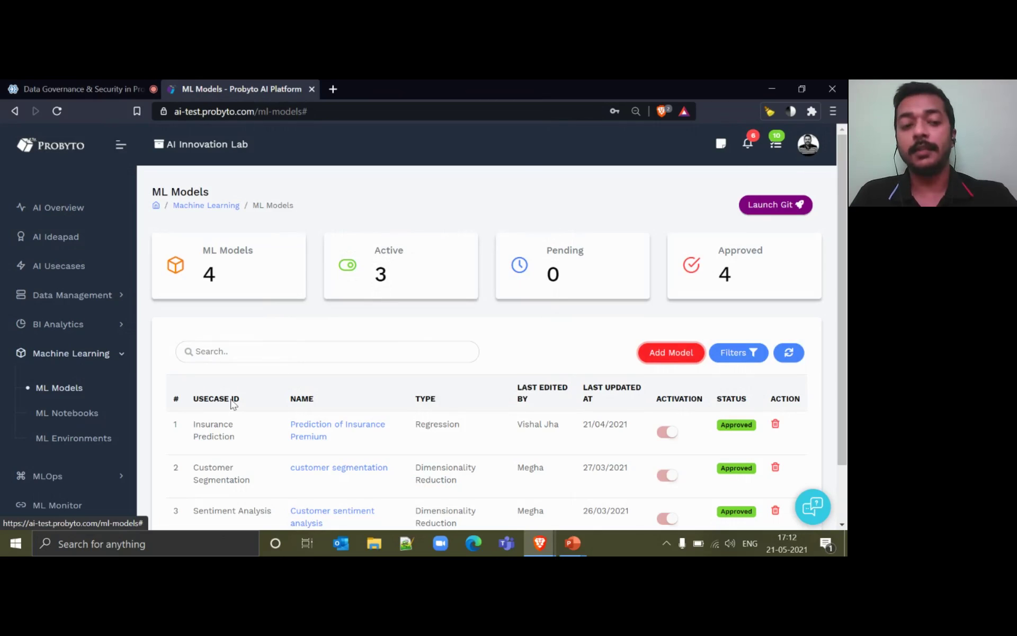
{"action": "scroll", "coordinate": [93, 484], "scroll_direction": "down", "scroll_amount": 2}
{"action": "left_click", "coordinate": [68, 516]}
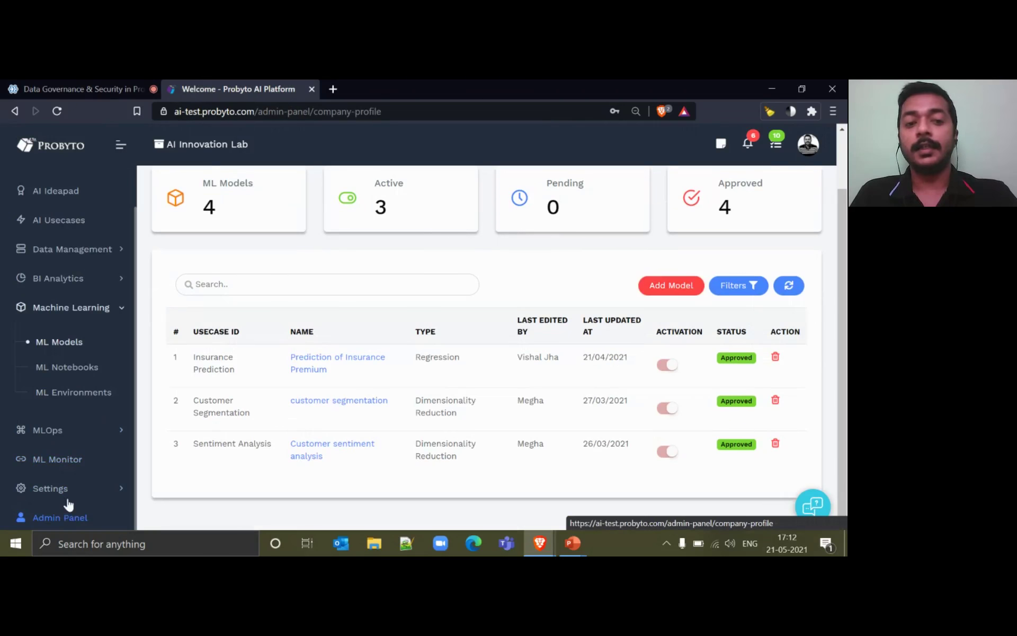
Open Access Control and review its seven roles, from Data Engineer to BI Analyst
{"action": "left_click", "coordinate": [73, 300]}
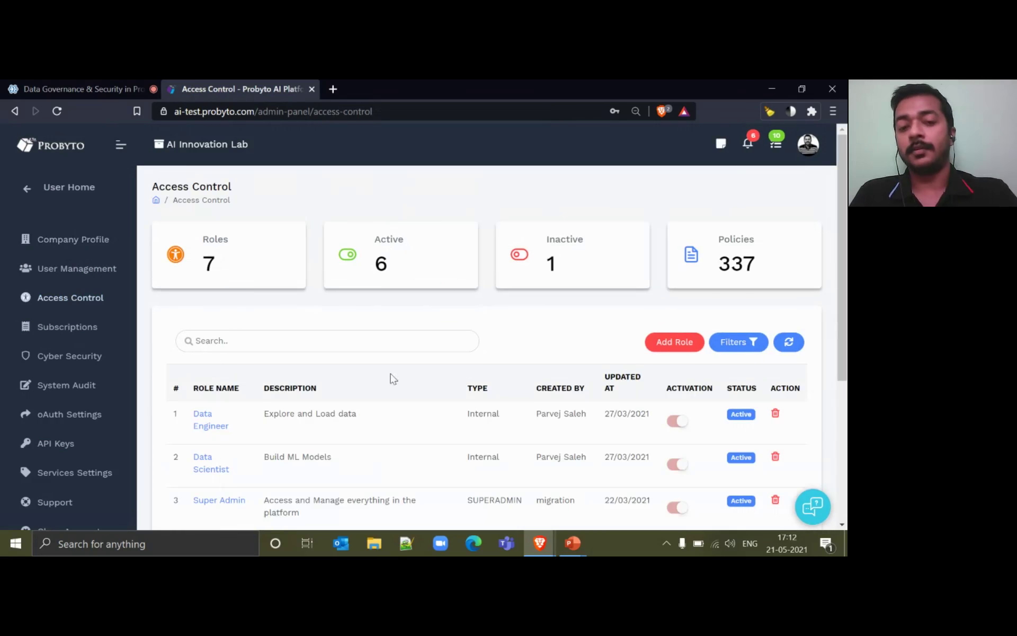
{"action": "scroll", "coordinate": [363, 443], "scroll_direction": "down", "scroll_amount": 2}
{"action": "scroll", "coordinate": [363, 445], "scroll_direction": "down", "scroll_amount": 3}
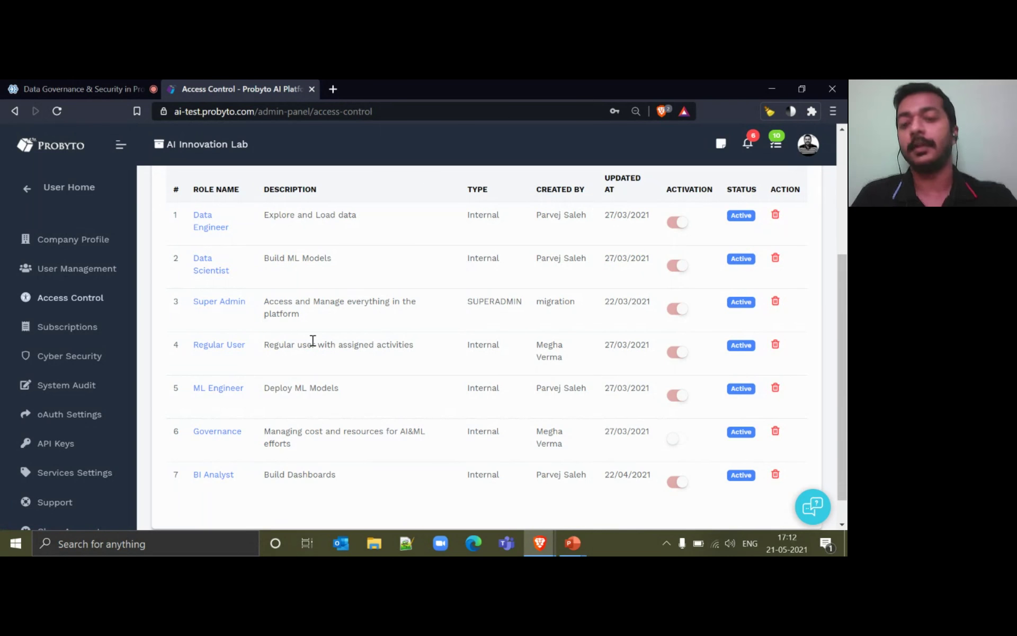
{"action": "scroll", "coordinate": [318, 344], "scroll_direction": "up", "scroll_amount": 5}
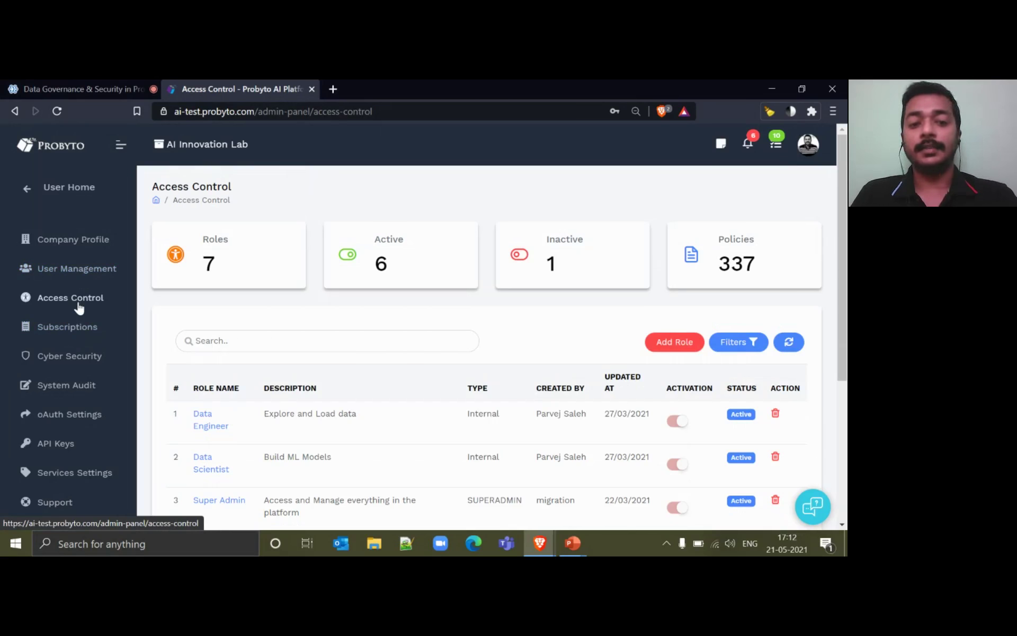
{"action": "scroll", "coordinate": [249, 407], "scroll_direction": "down", "scroll_amount": 4}
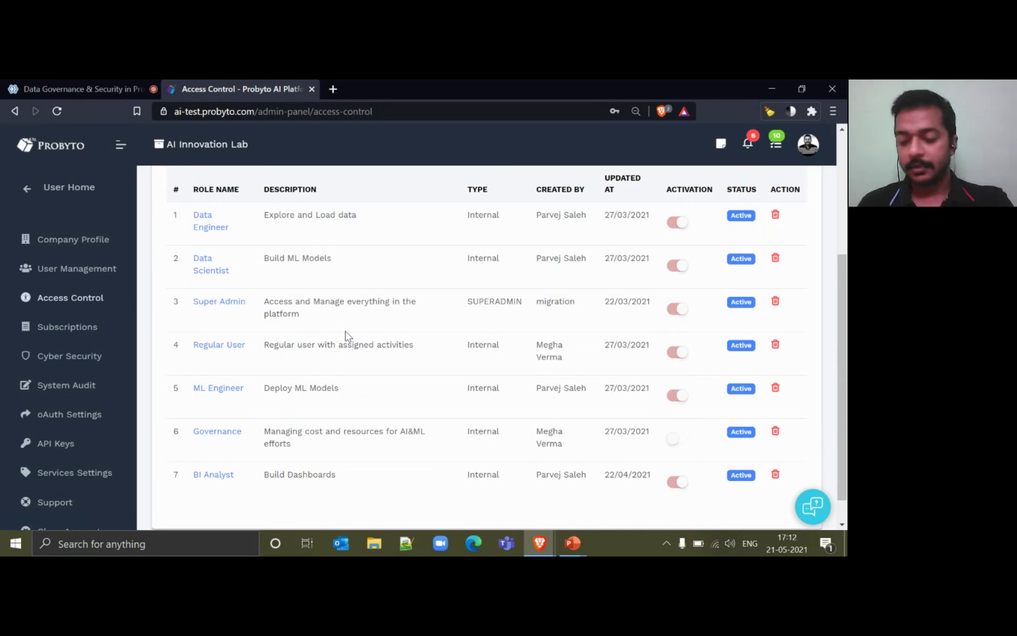
Open Cyber Security and review the access log of accessed API resources
{"action": "left_click", "coordinate": [101, 360]}
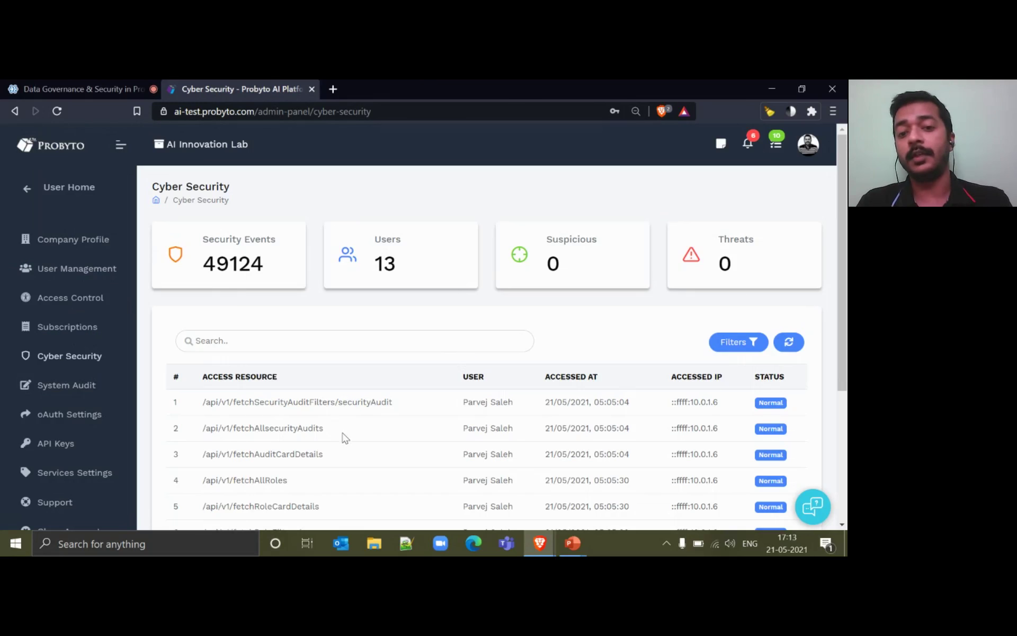
{"action": "scroll", "coordinate": [345, 436], "scroll_direction": "down", "scroll_amount": 1}
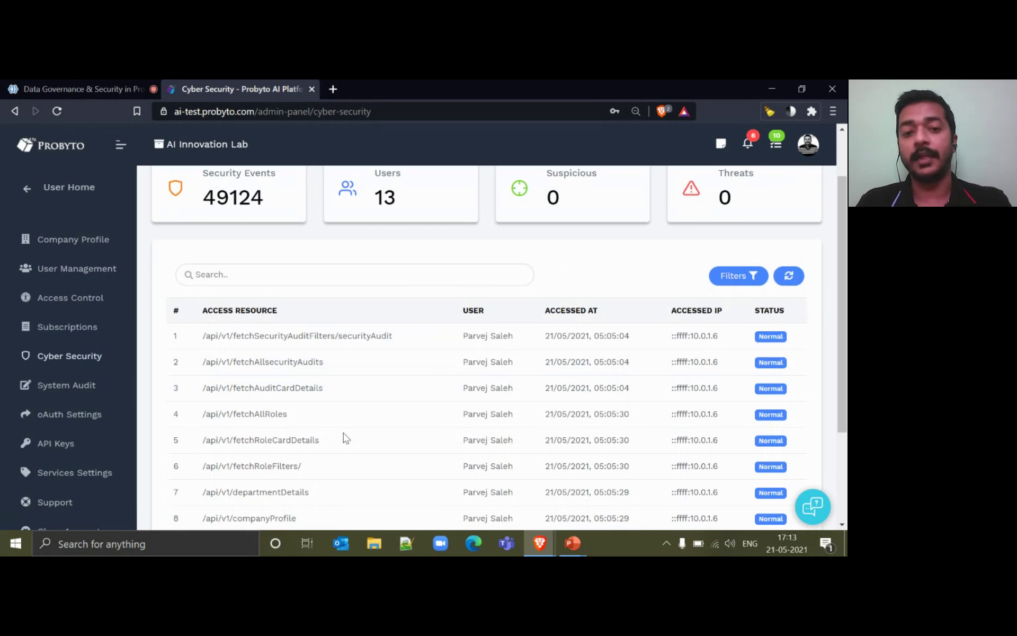
{"action": "scroll", "coordinate": [345, 437], "scroll_direction": "down", "scroll_amount": 1}
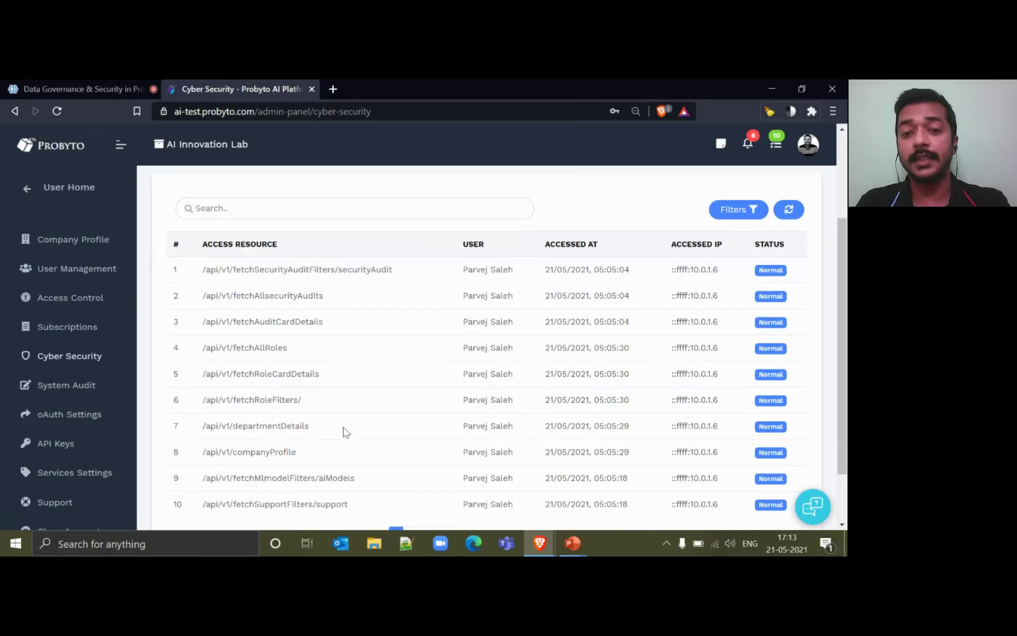
{"action": "scroll", "coordinate": [350, 357], "scroll_direction": "up", "scroll_amount": 1}
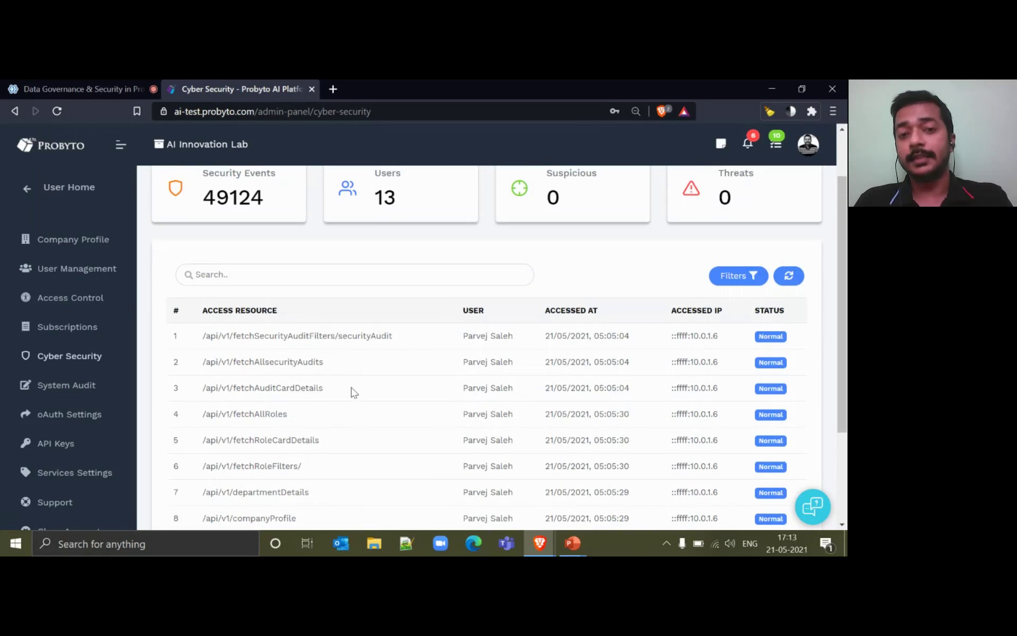
{"action": "scroll", "coordinate": [355, 395], "scroll_direction": "up", "scroll_amount": 1}
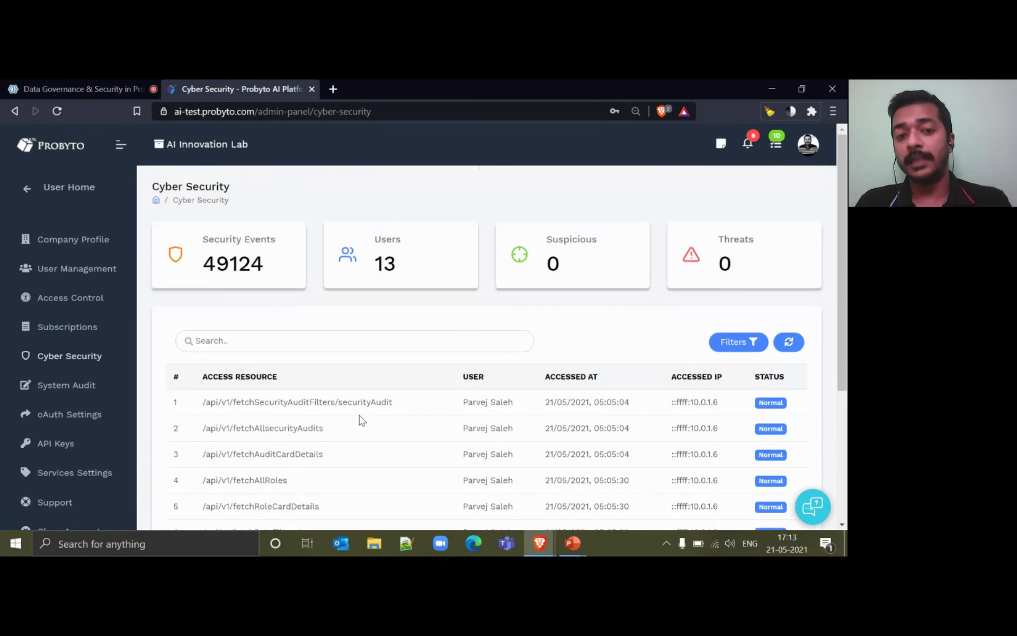
{"action": "scroll", "coordinate": [381, 436], "scroll_direction": "down", "scroll_amount": 1}
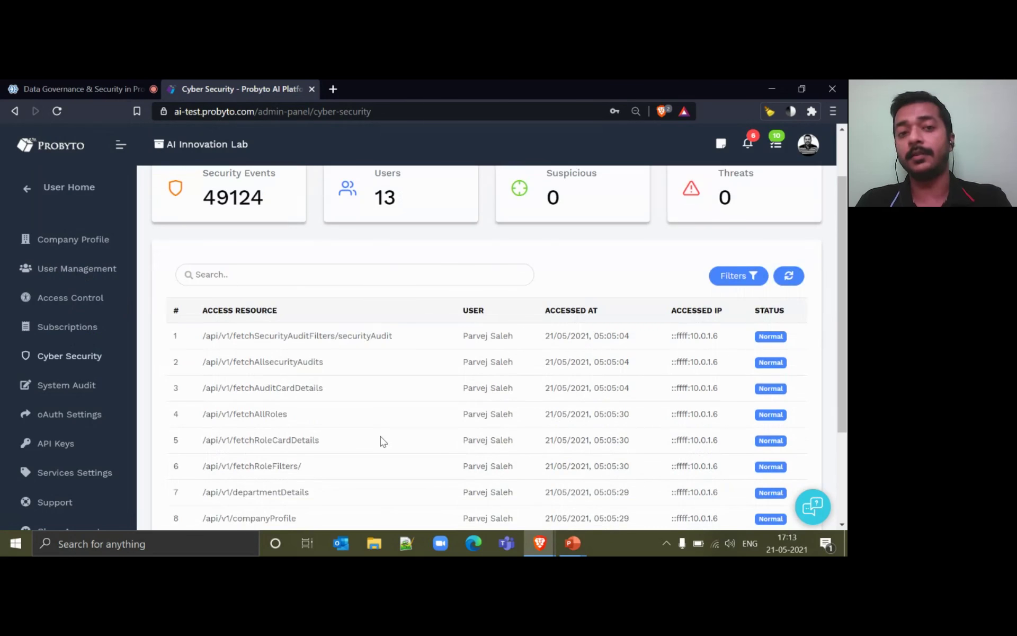
{"action": "scroll", "coordinate": [380, 437], "scroll_direction": "up", "scroll_amount": 1}
{"action": "scroll", "coordinate": [548, 366], "scroll_direction": "down", "scroll_amount": 2}
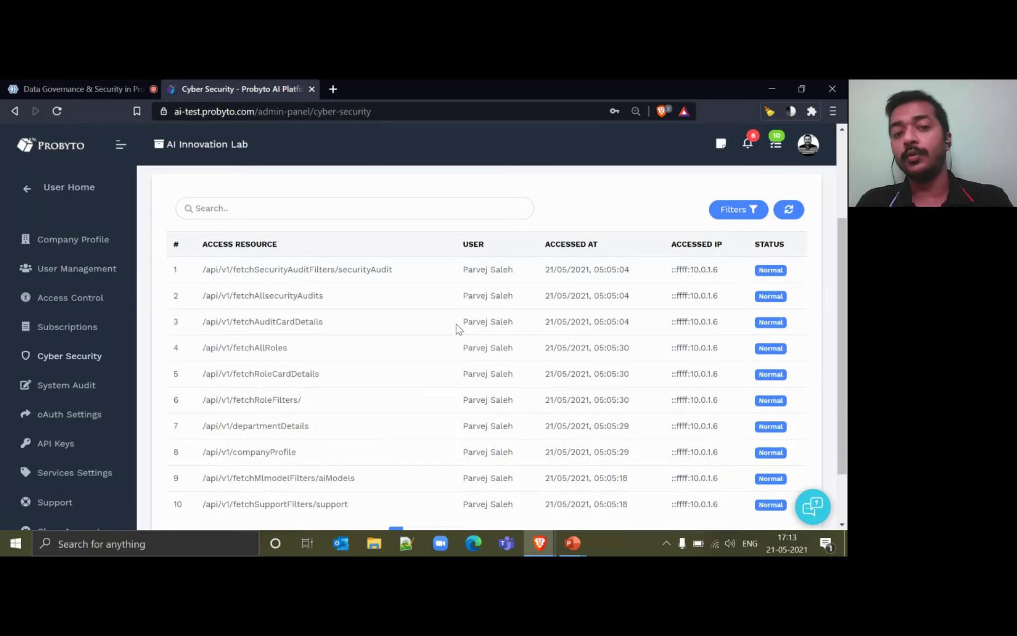
{"action": "scroll", "coordinate": [508, 318], "scroll_direction": "down", "scroll_amount": 1}
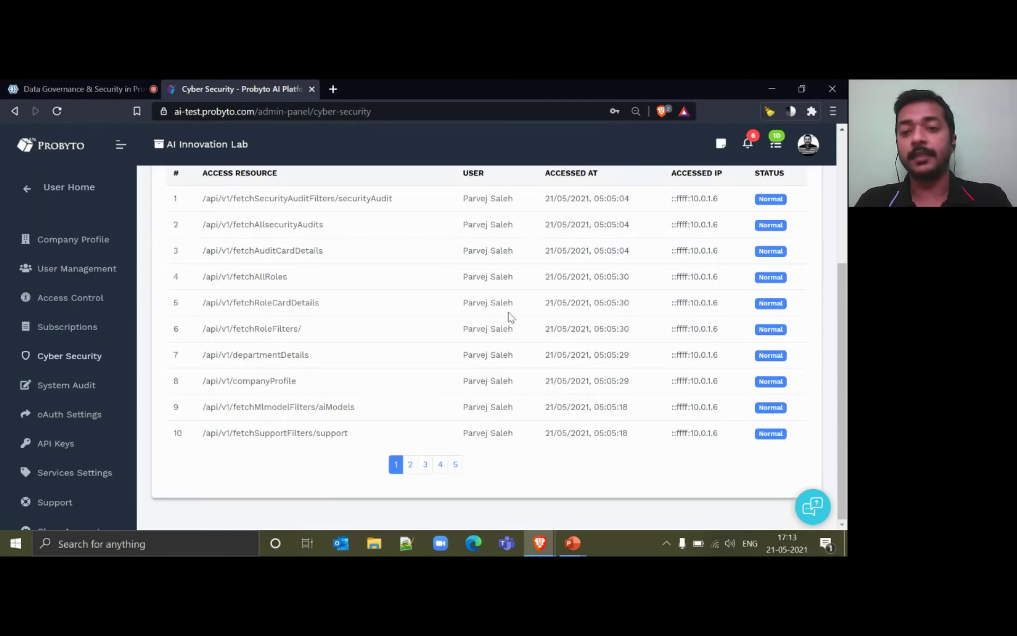
{"action": "scroll", "coordinate": [504, 368], "scroll_direction": "up", "scroll_amount": 1}
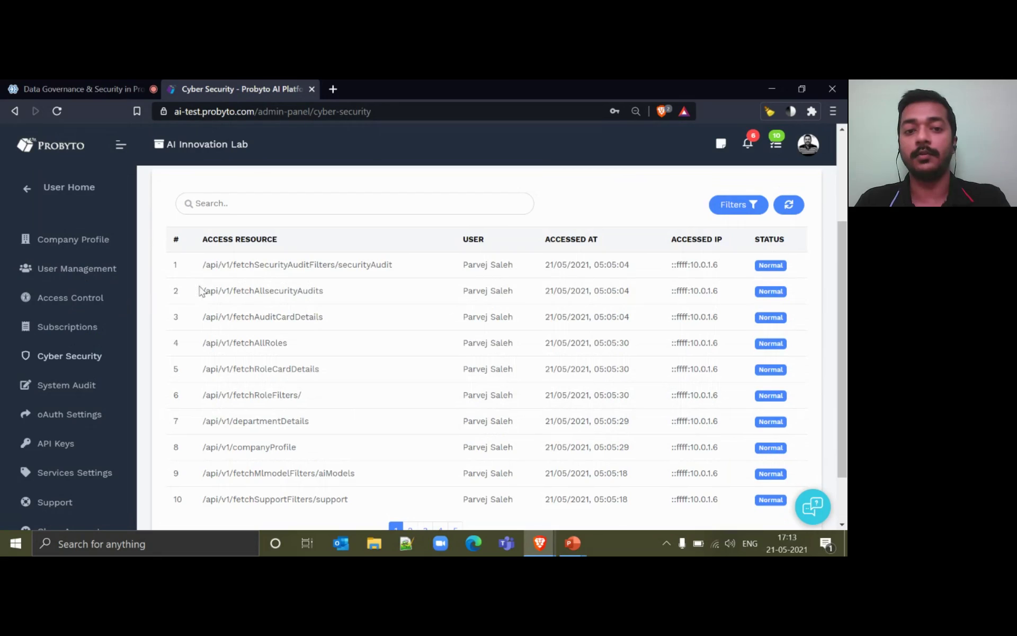
Highlight the fetchAllRoles resource in row 4, then clear the highlight
{"action": "left_click_drag", "start_coordinate": [234, 342], "coordinate": [484, 344]}
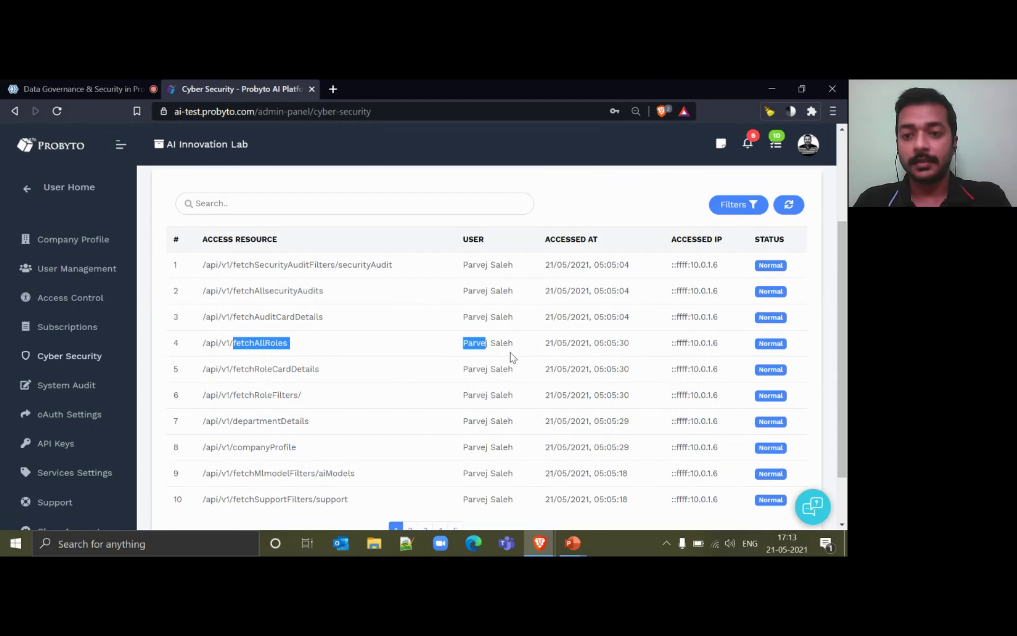
{"action": "left_click", "coordinate": [500, 365]}
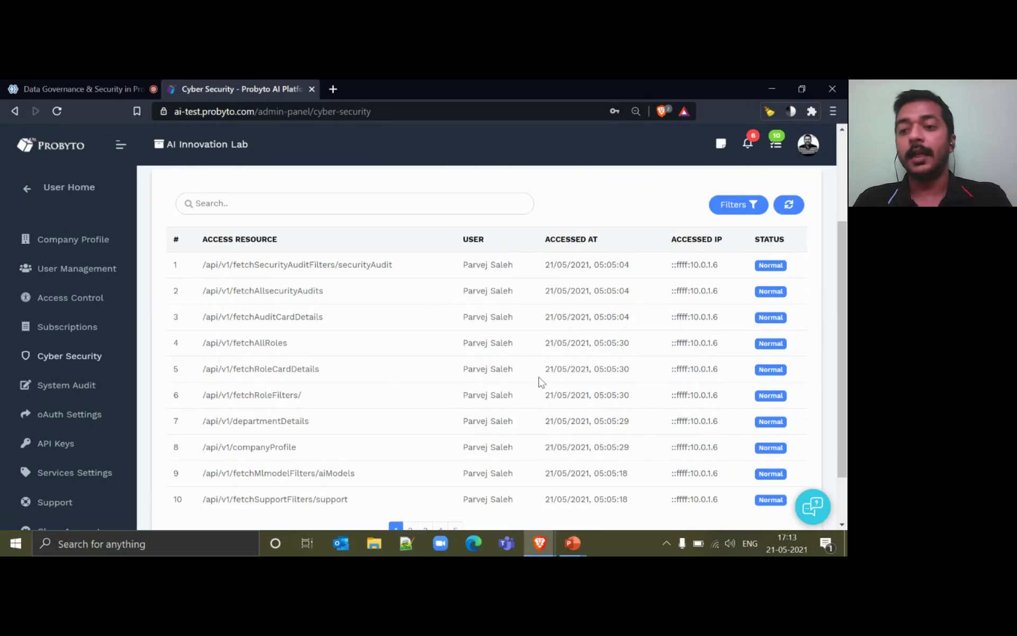
{"action": "scroll", "coordinate": [541, 381], "scroll_direction": "up", "scroll_amount": 3}
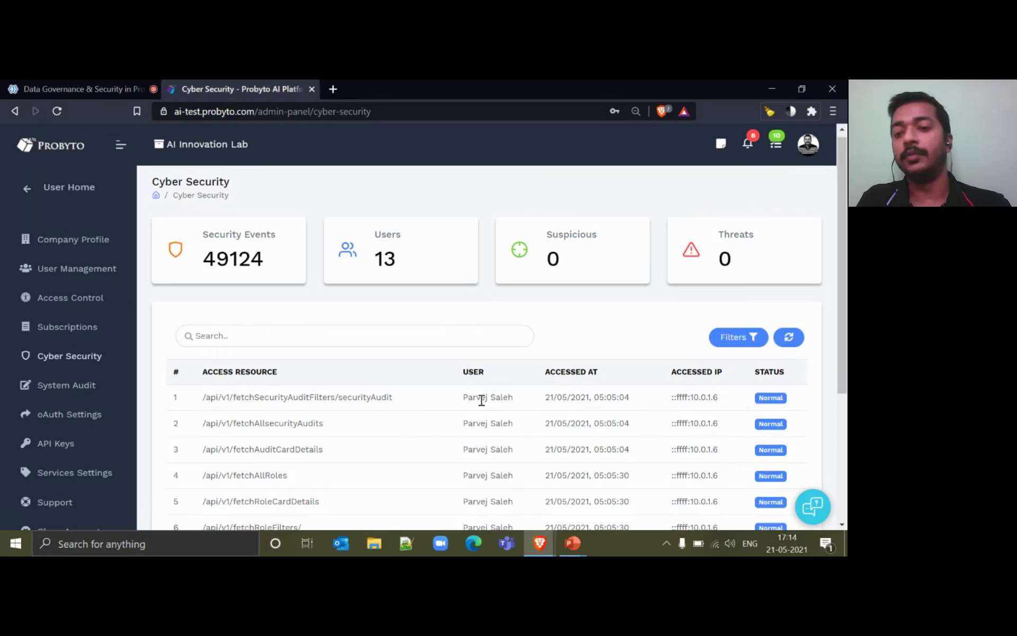
Open System Audit and review the 460 create audits by 8 users
{"action": "left_click", "coordinate": [85, 398]}
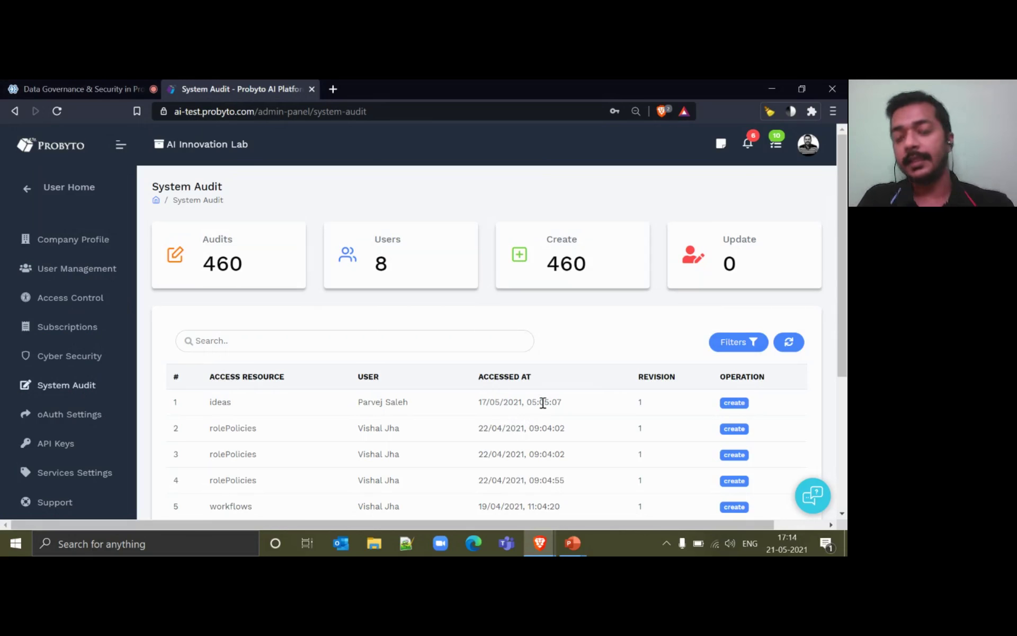
{"action": "scroll", "coordinate": [566, 398], "scroll_direction": "down", "scroll_amount": 3}
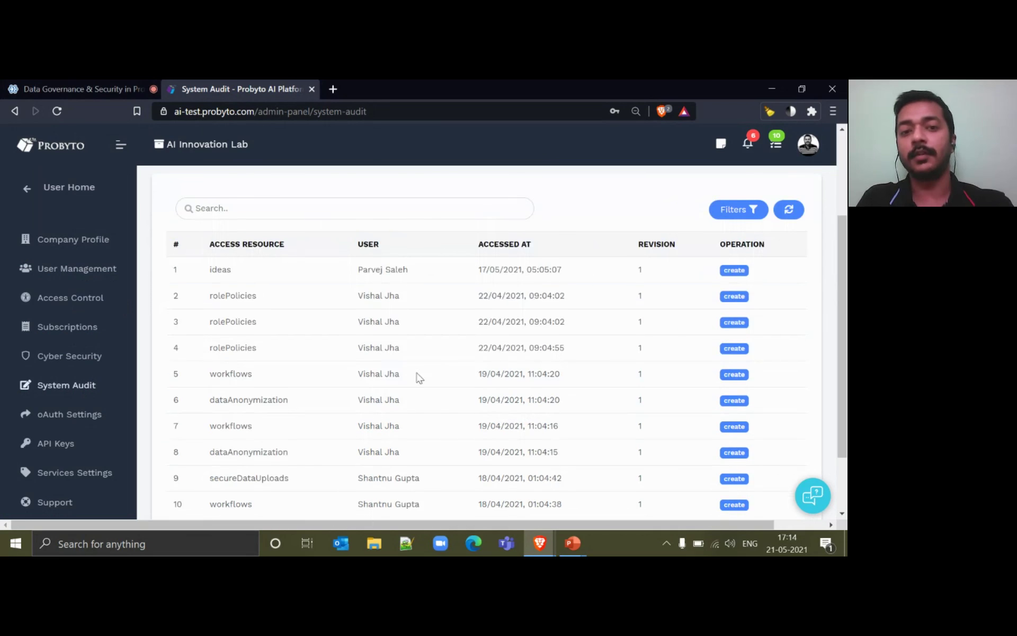
{"action": "scroll", "coordinate": [424, 370], "scroll_direction": "up", "scroll_amount": 3}
{"action": "scroll", "coordinate": [689, 386], "scroll_direction": "down", "scroll_amount": 3}
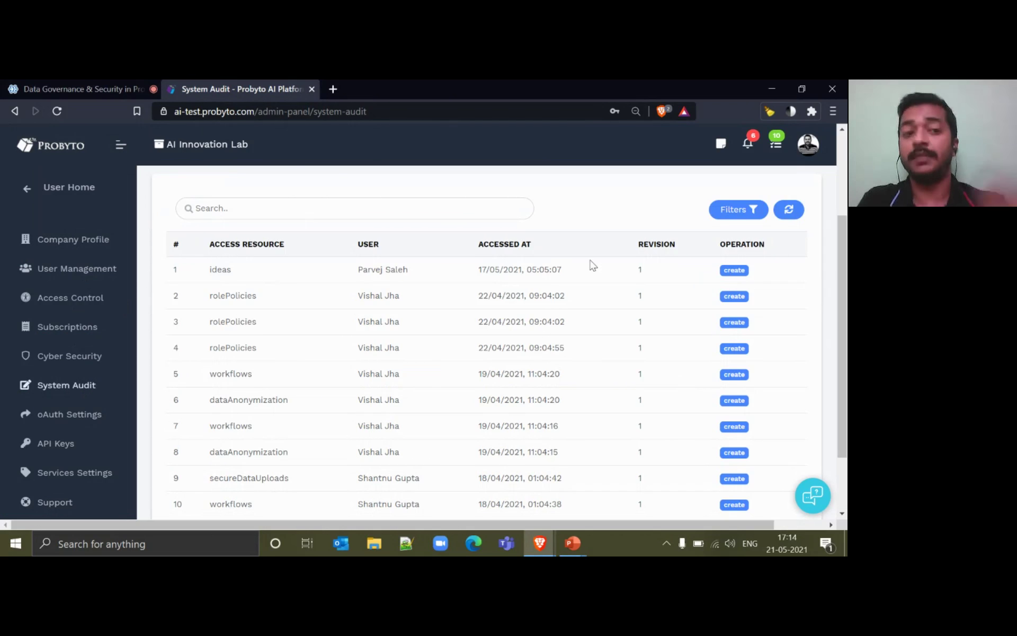
{"action": "scroll", "coordinate": [526, 334], "scroll_direction": "up", "scroll_amount": 1}
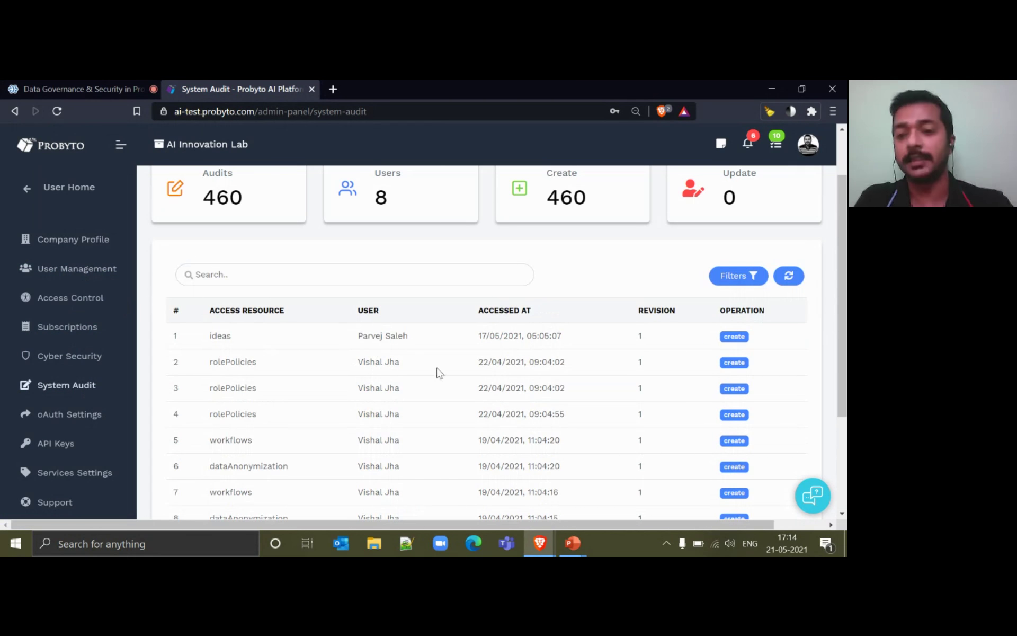
{"action": "scroll", "coordinate": [537, 365], "scroll_direction": "up", "scroll_amount": 1}
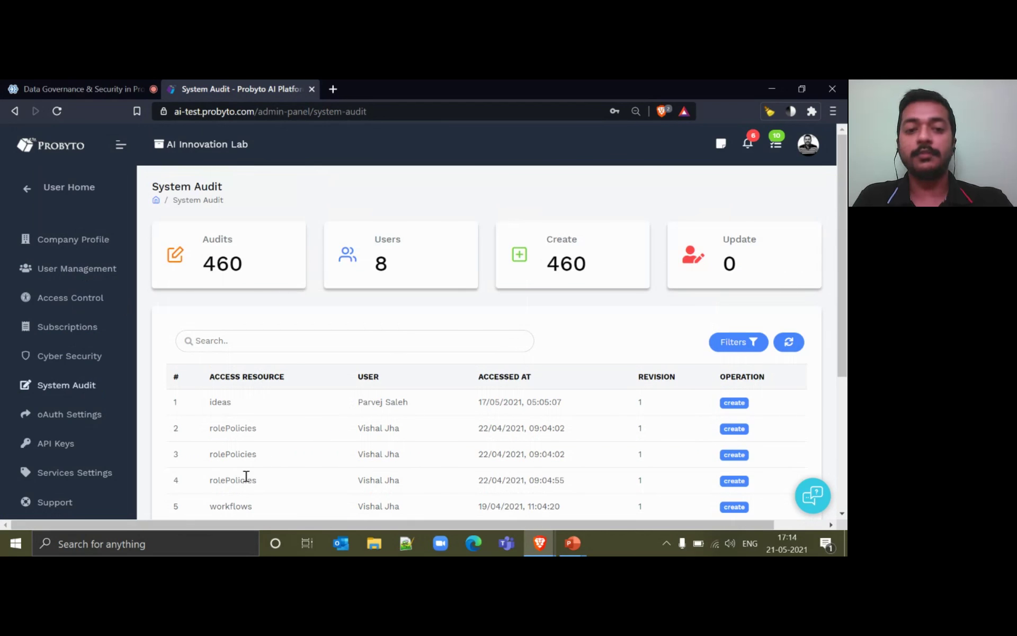
{"action": "scroll", "coordinate": [248, 466], "scroll_direction": "down", "scroll_amount": 1}
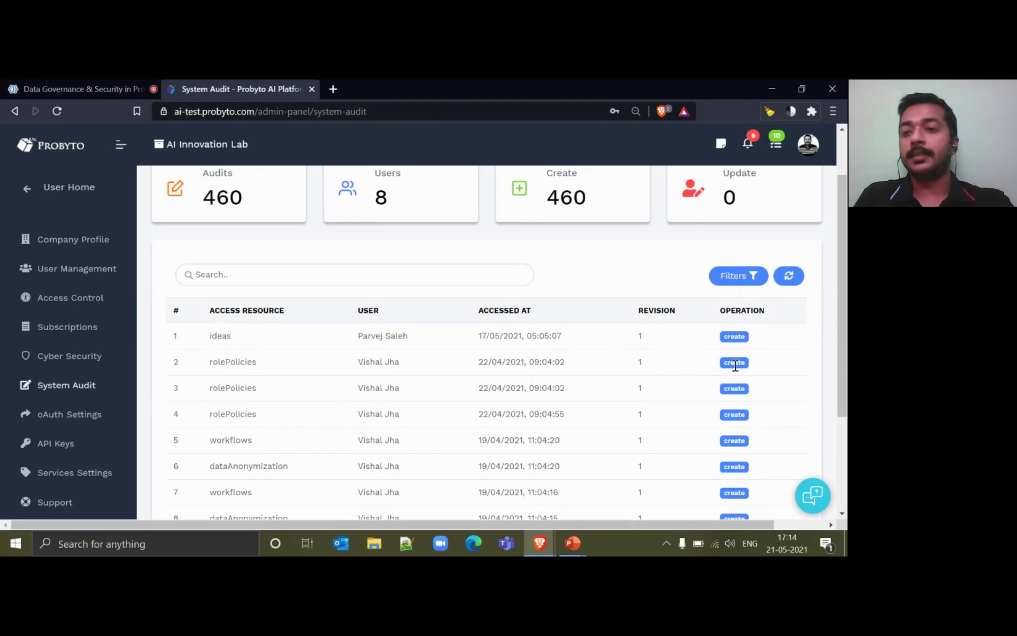
{"action": "scroll", "coordinate": [620, 366], "scroll_direction": "up", "scroll_amount": 1}
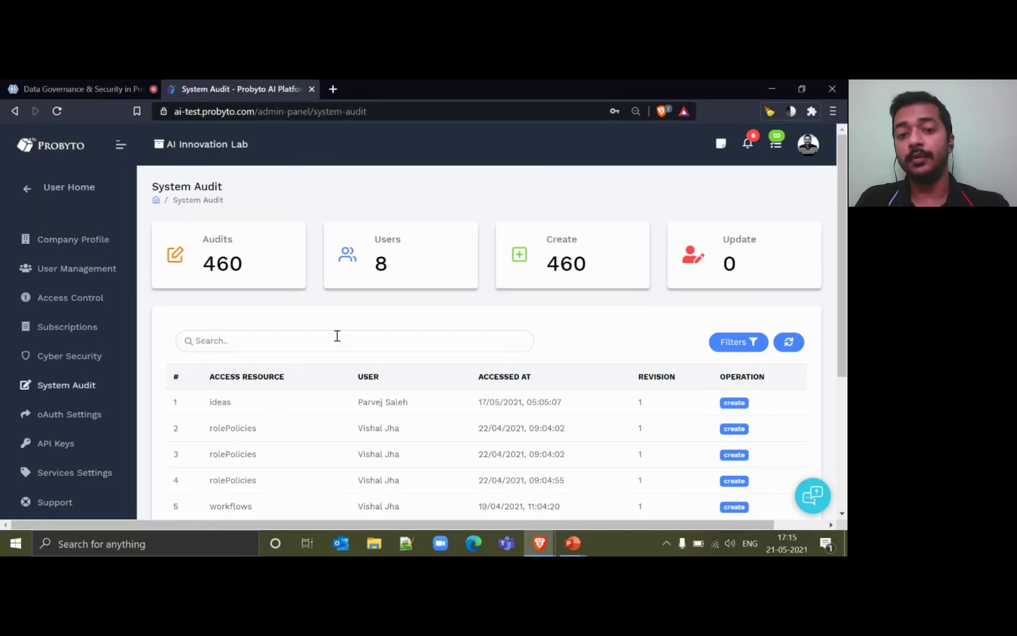
{"action": "scroll", "coordinate": [341, 340], "scroll_direction": "down", "scroll_amount": 3}
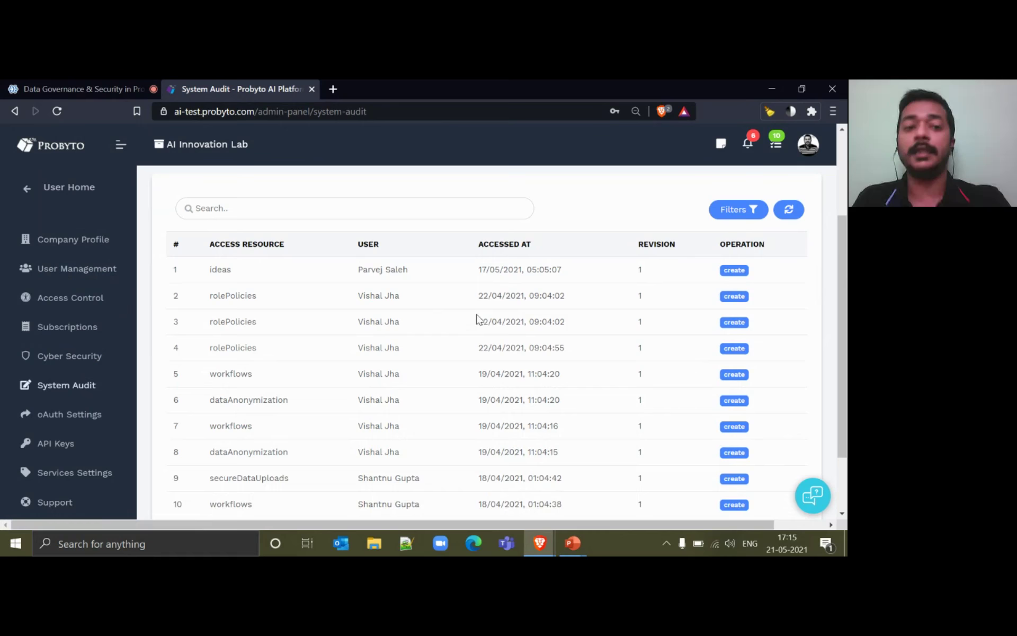
{"action": "scroll", "coordinate": [477, 318], "scroll_direction": "up", "scroll_amount": 1}
{"action": "scroll", "coordinate": [476, 318], "scroll_direction": "up", "scroll_amount": 1}
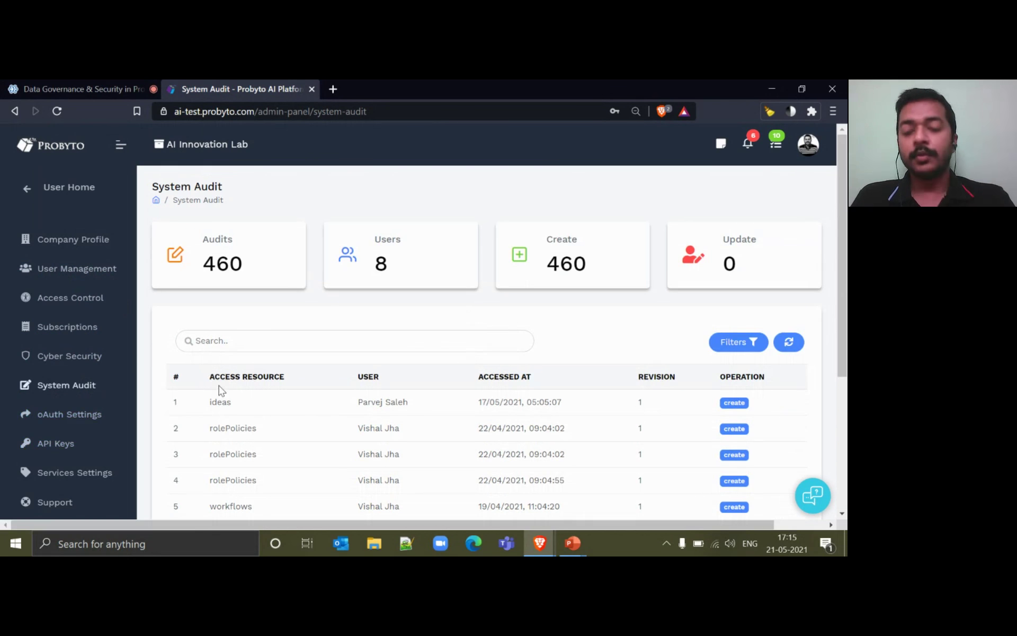
{"action": "left_click", "coordinate": [64, 421]}
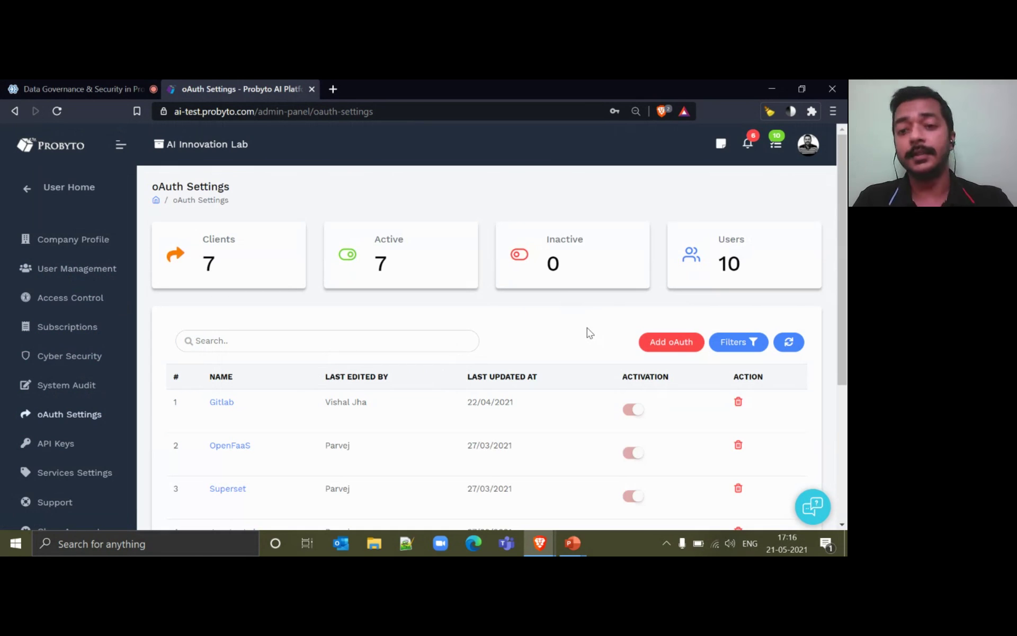
{"action": "scroll", "coordinate": [588, 333], "scroll_direction": "down", "scroll_amount": 1}
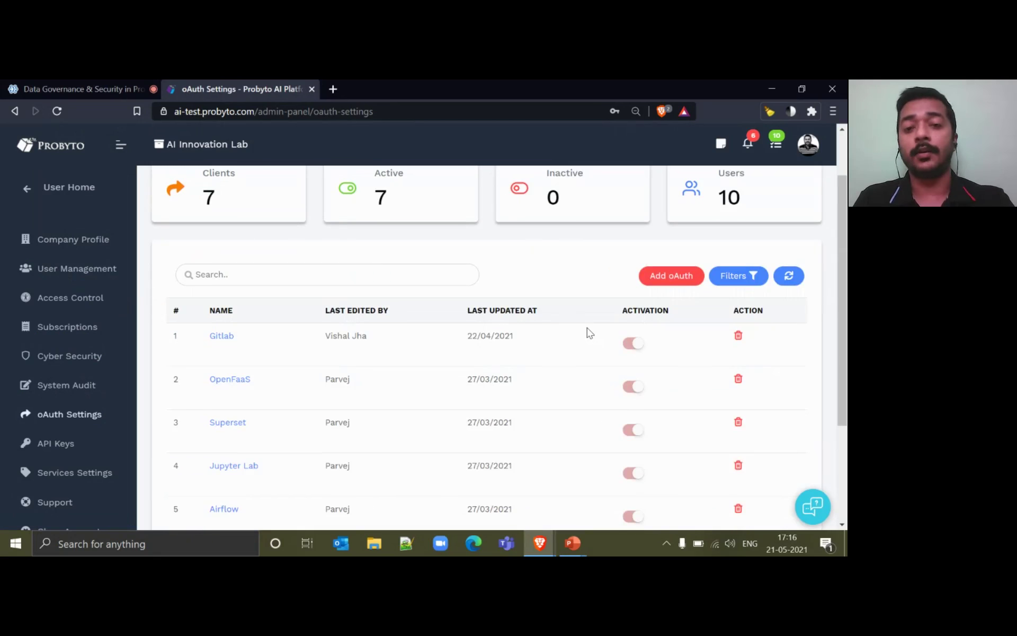
{"action": "scroll", "coordinate": [530, 374], "scroll_direction": "down", "scroll_amount": 1}
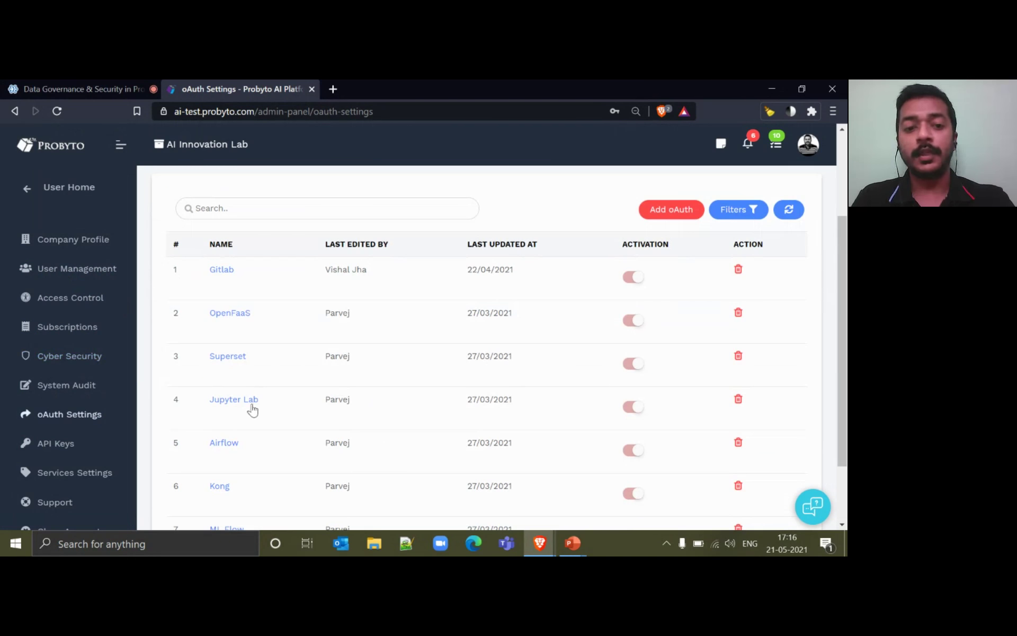
{"action": "scroll", "coordinate": [374, 317], "scroll_direction": "up", "scroll_amount": 2}
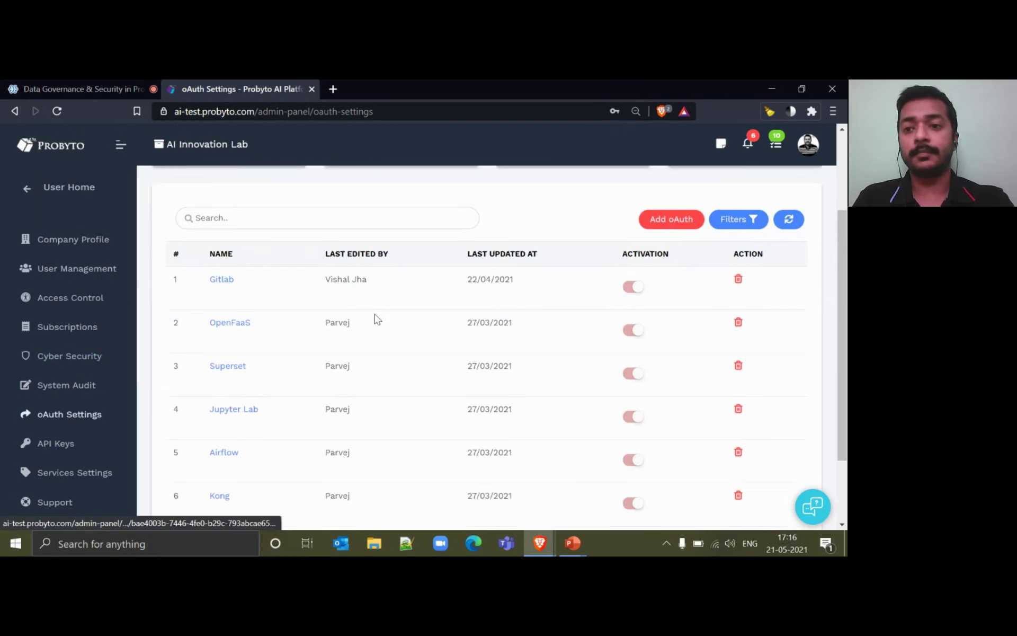
{"action": "scroll", "coordinate": [454, 360], "scroll_direction": "down", "scroll_amount": 1}
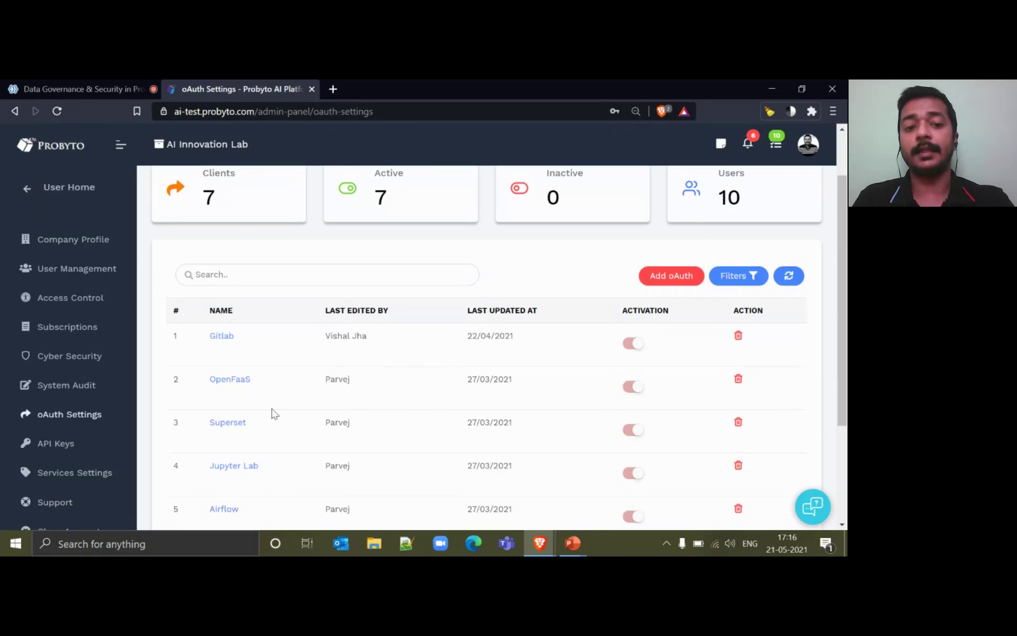
{"action": "left_click", "coordinate": [224, 470]}
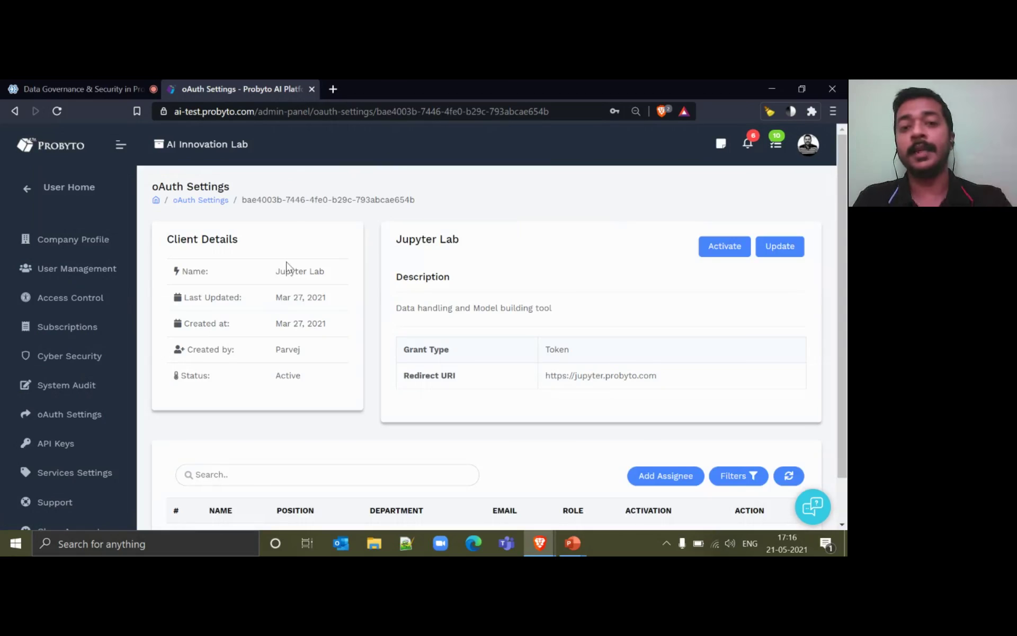
{"action": "scroll", "coordinate": [555, 325], "scroll_direction": "down", "scroll_amount": 1}
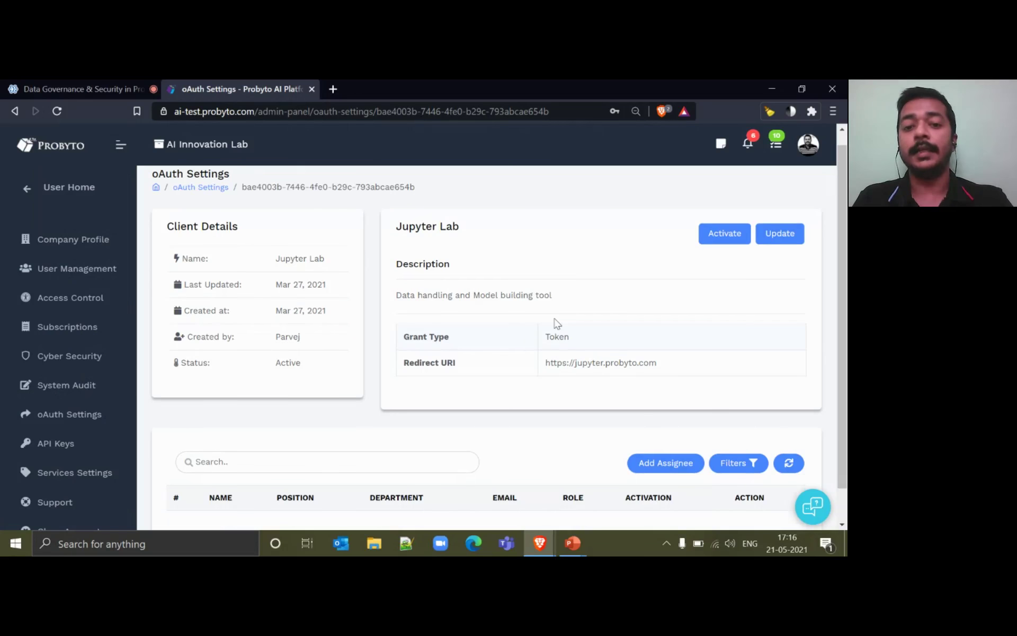
{"action": "scroll", "coordinate": [551, 297], "scroll_direction": "up", "scroll_amount": 1}
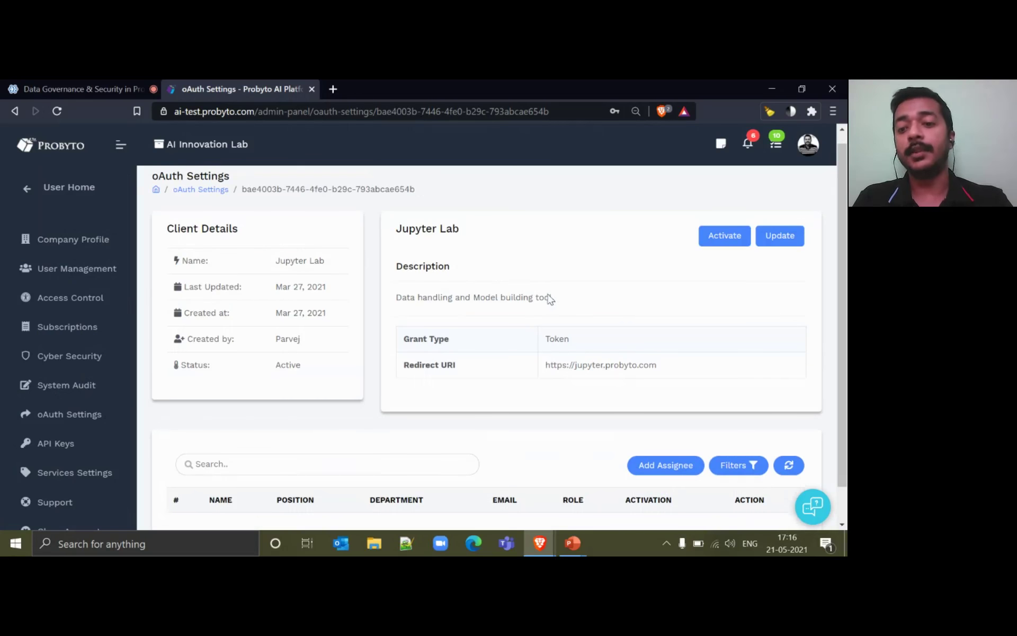
{"action": "left_click", "coordinate": [666, 474]}
{"action": "left_click", "coordinate": [479, 220]}
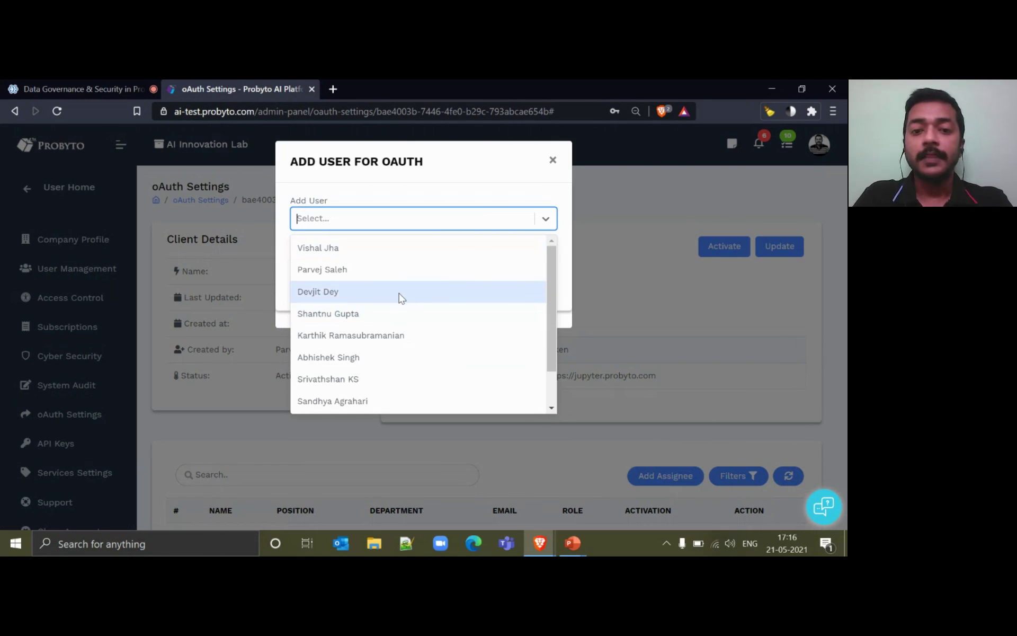
{"action": "left_click", "coordinate": [364, 279]}
{"action": "left_click", "coordinate": [412, 220]}
{"action": "left_click", "coordinate": [362, 274]}
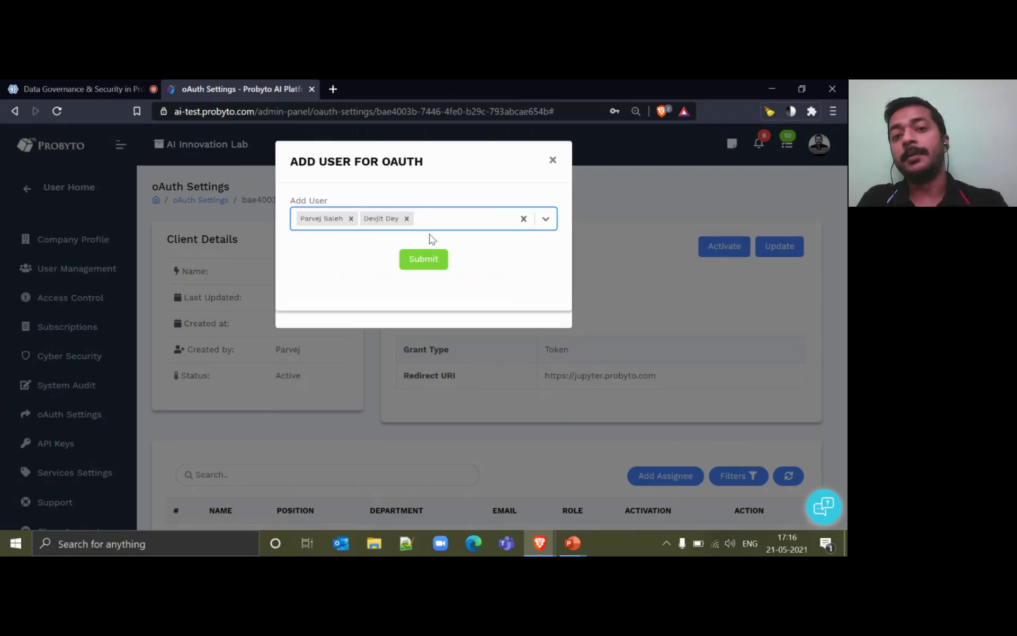
{"action": "left_click", "coordinate": [551, 163]}
{"action": "scroll", "coordinate": [470, 408], "scroll_direction": "down", "scroll_amount": 1}
{"action": "scroll", "coordinate": [474, 399], "scroll_direction": "up", "scroll_amount": 1}
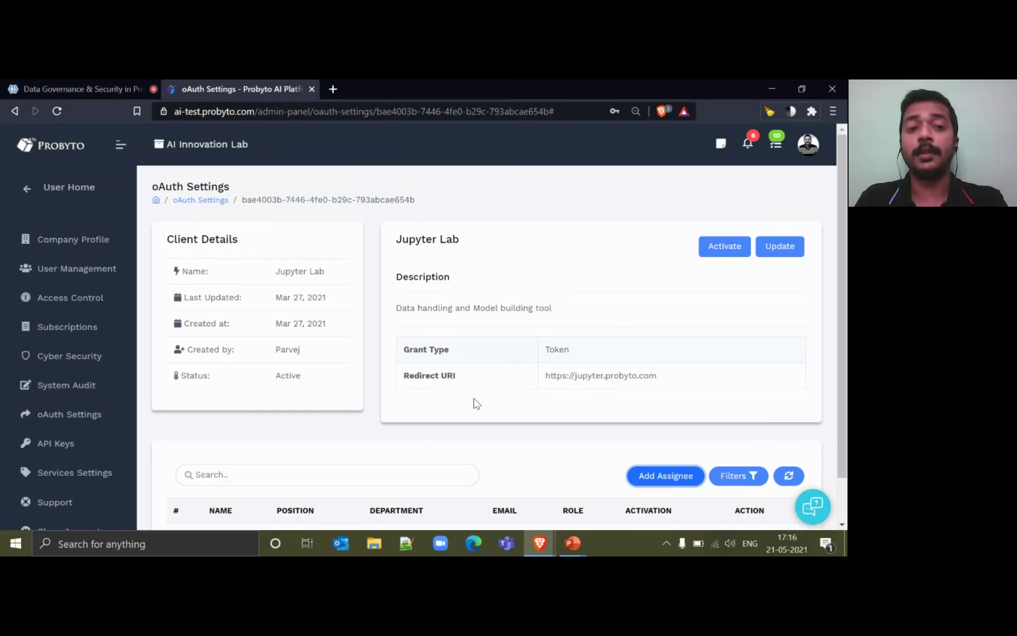
{"action": "scroll", "coordinate": [474, 399], "scroll_direction": "down", "scroll_amount": 1}
{"action": "scroll", "coordinate": [485, 398], "scroll_direction": "up", "scroll_amount": 1}
{"action": "left_click", "coordinate": [191, 201]}
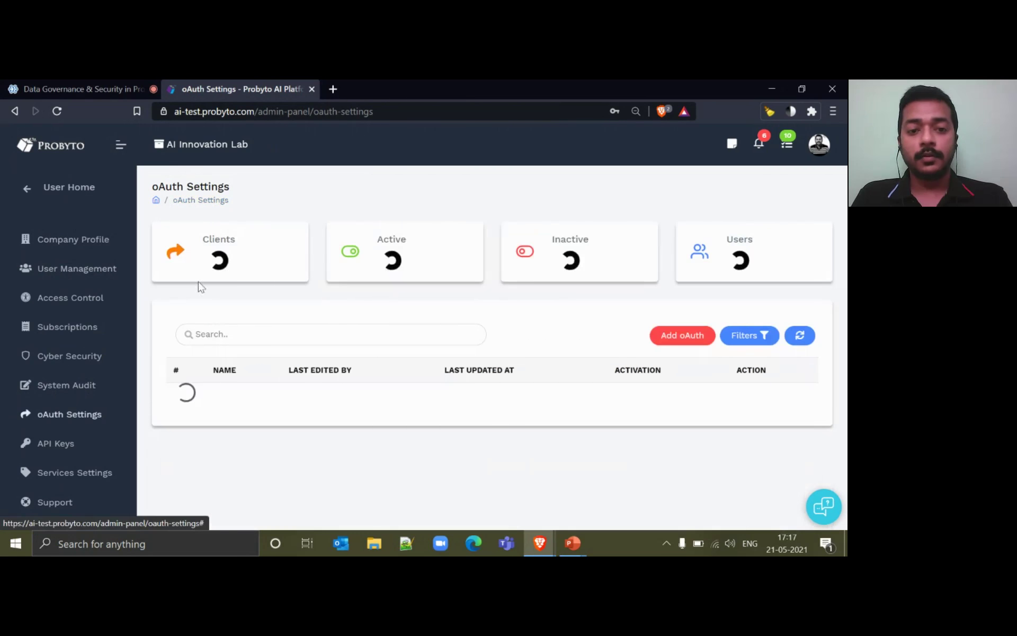
{"action": "scroll", "coordinate": [254, 391], "scroll_direction": "down", "scroll_amount": 3}
{"action": "scroll", "coordinate": [257, 395], "scroll_direction": "up", "scroll_amount": 1}
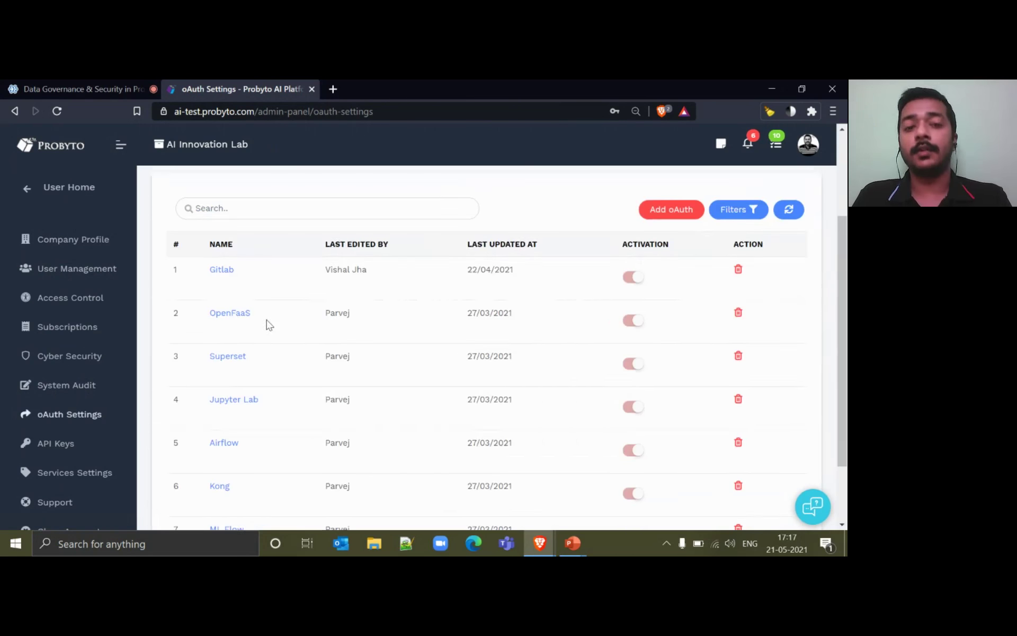
{"action": "scroll", "coordinate": [268, 323], "scroll_direction": "up", "scroll_amount": 3}
{"action": "scroll", "coordinate": [272, 391], "scroll_direction": "down", "scroll_amount": 3}
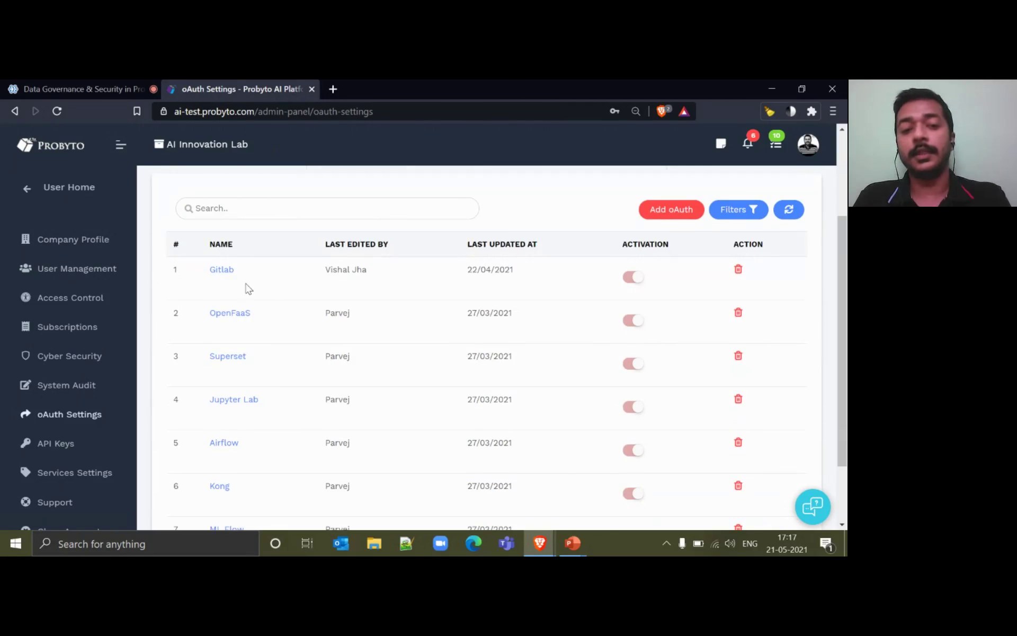
{"action": "scroll", "coordinate": [248, 297], "scroll_direction": "down", "scroll_amount": 1}
{"action": "scroll", "coordinate": [243, 481], "scroll_direction": "up", "scroll_amount": 2}
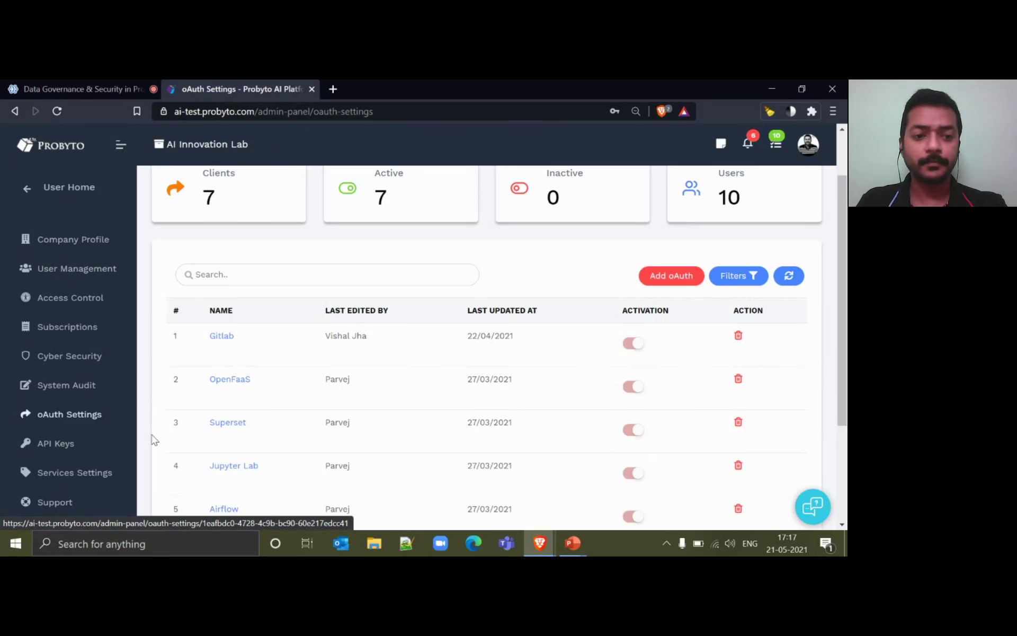
Open API Keys and review the BI Dashboard, BI Reports and ML Model Logging keys
{"action": "left_click", "coordinate": [74, 448]}
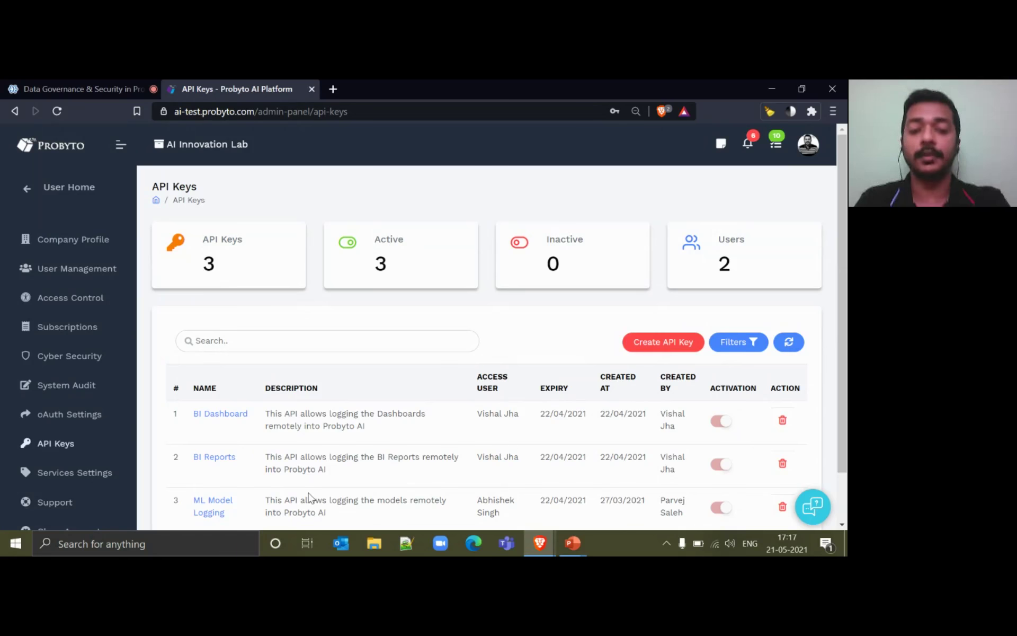
{"action": "scroll", "coordinate": [310, 497], "scroll_direction": "down", "scroll_amount": 1}
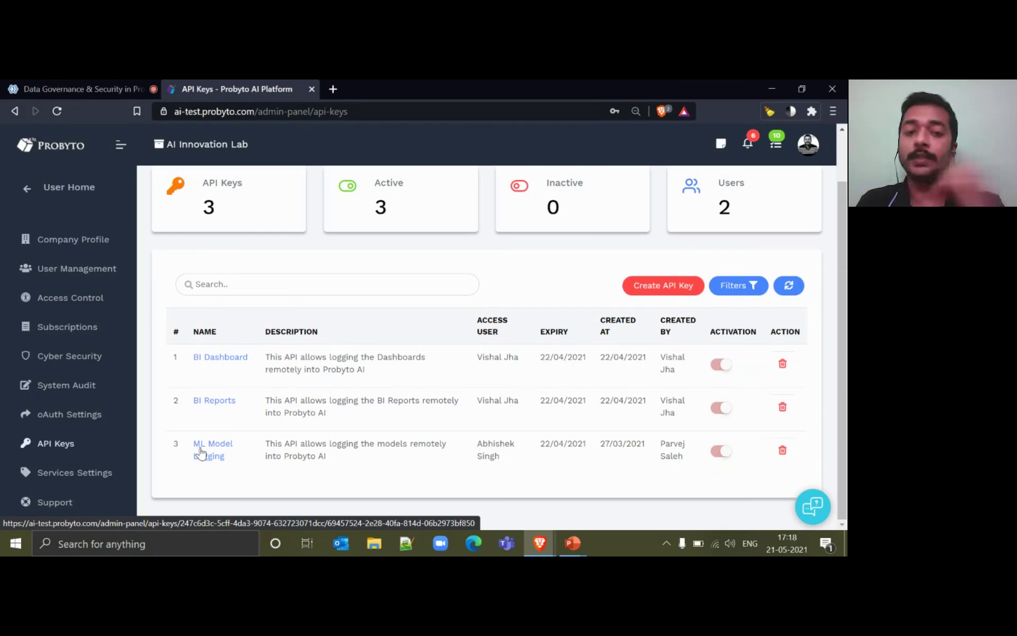
Open the ML Model Logging key, view and close its generated key, and review its Open API list
{"action": "left_click", "coordinate": [200, 449]}
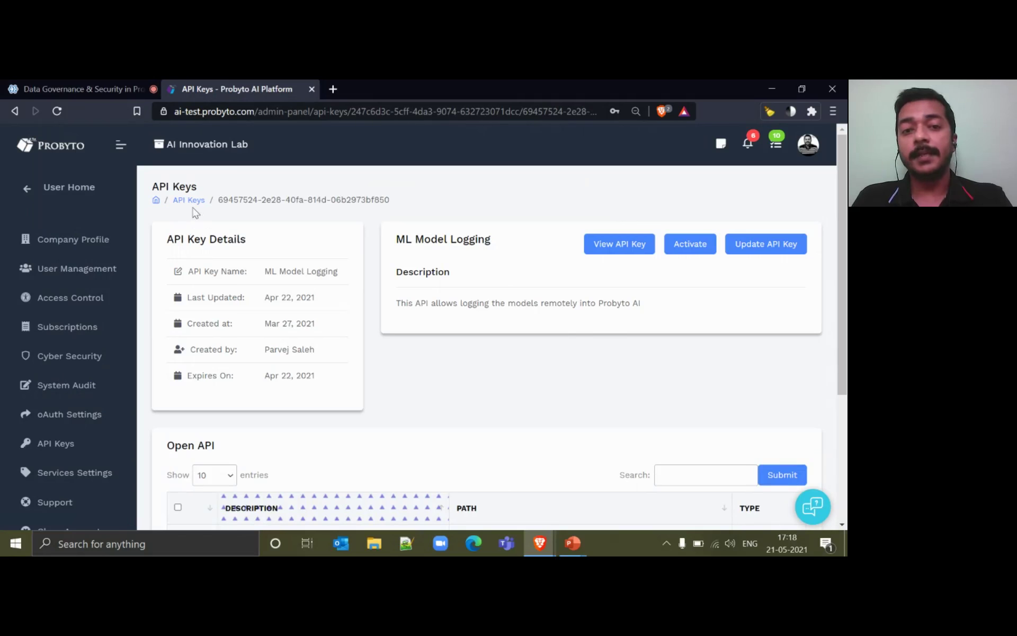
{"action": "left_click", "coordinate": [635, 245]}
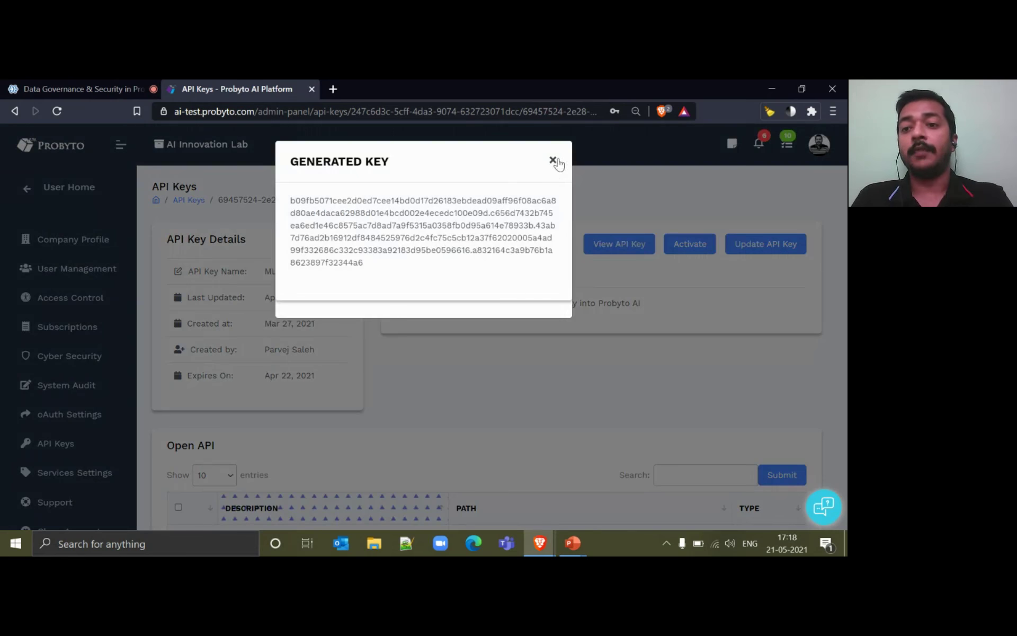
{"action": "left_click", "coordinate": [553, 152]}
{"action": "scroll", "coordinate": [324, 377], "scroll_direction": "down", "scroll_amount": 3}
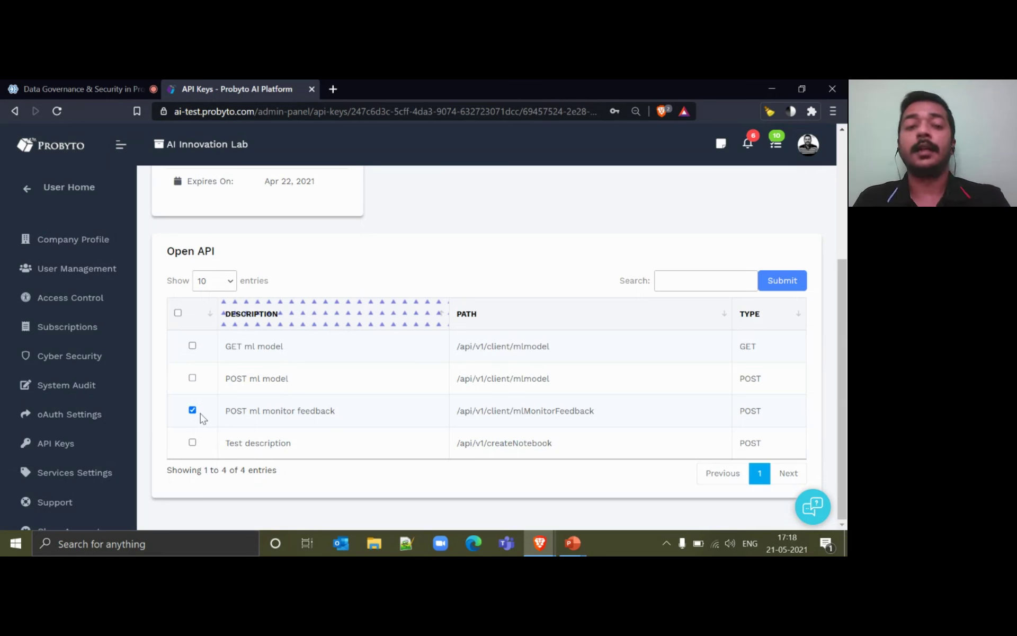
{"action": "scroll", "coordinate": [373, 367], "scroll_direction": "up", "scroll_amount": 3}
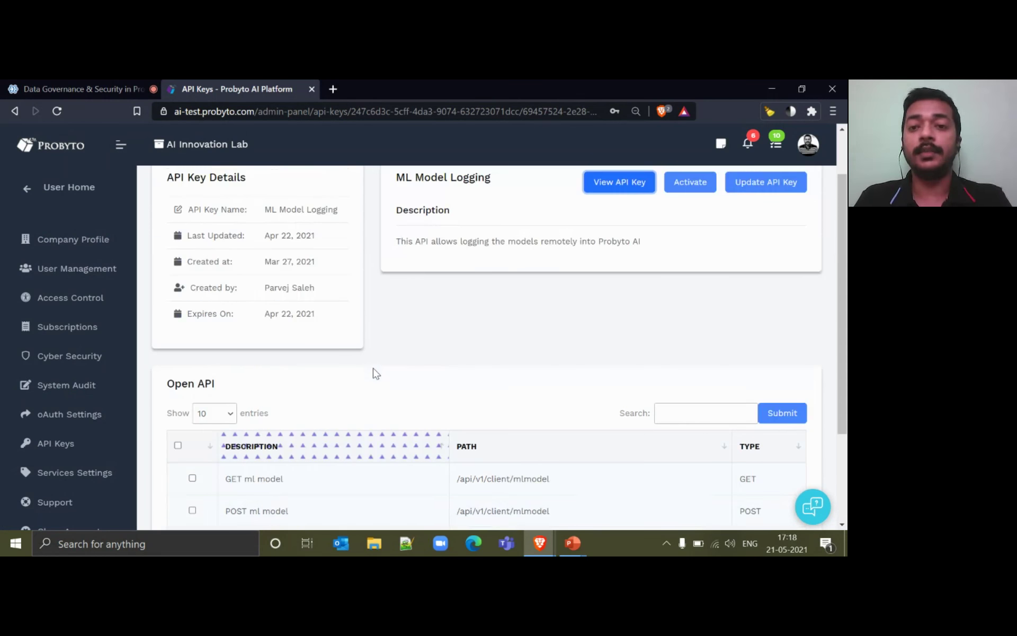
{"action": "scroll", "coordinate": [517, 286], "scroll_direction": "down", "scroll_amount": 3}
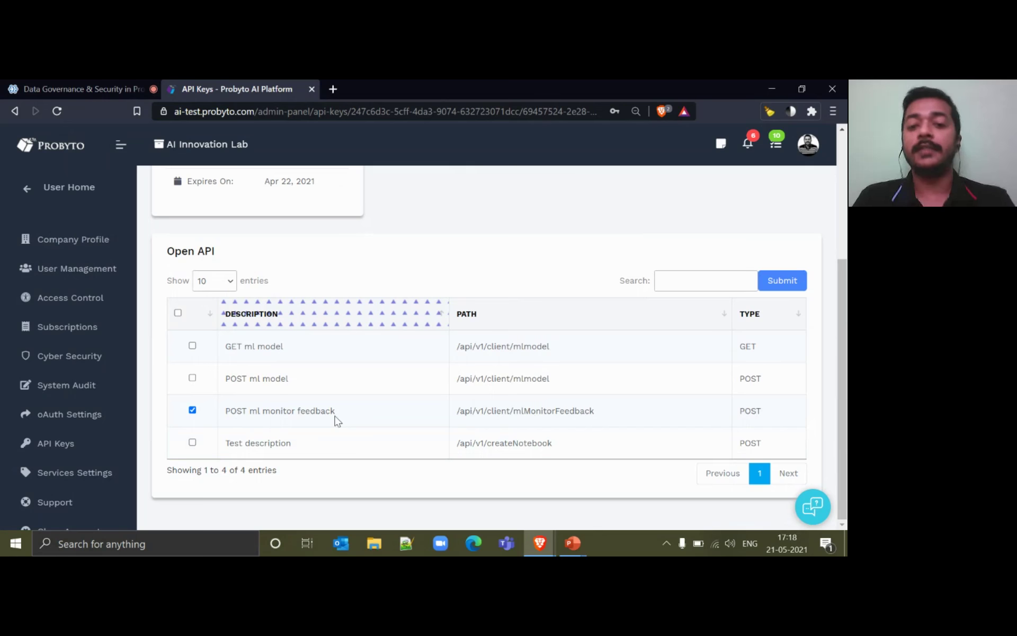
{"action": "scroll", "coordinate": [338, 422], "scroll_direction": "up", "scroll_amount": 2}
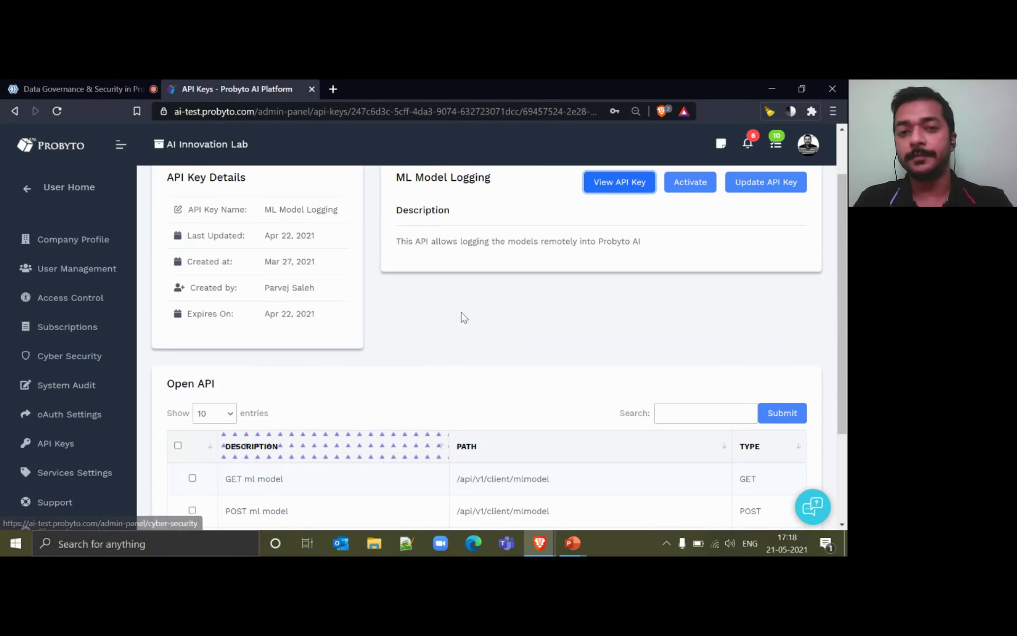
{"action": "scroll", "coordinate": [464, 317], "scroll_direction": "up", "scroll_amount": 1}
Go back to the API Keys list, then to Email Settings from the account menu
{"action": "left_click", "coordinate": [188, 206]}
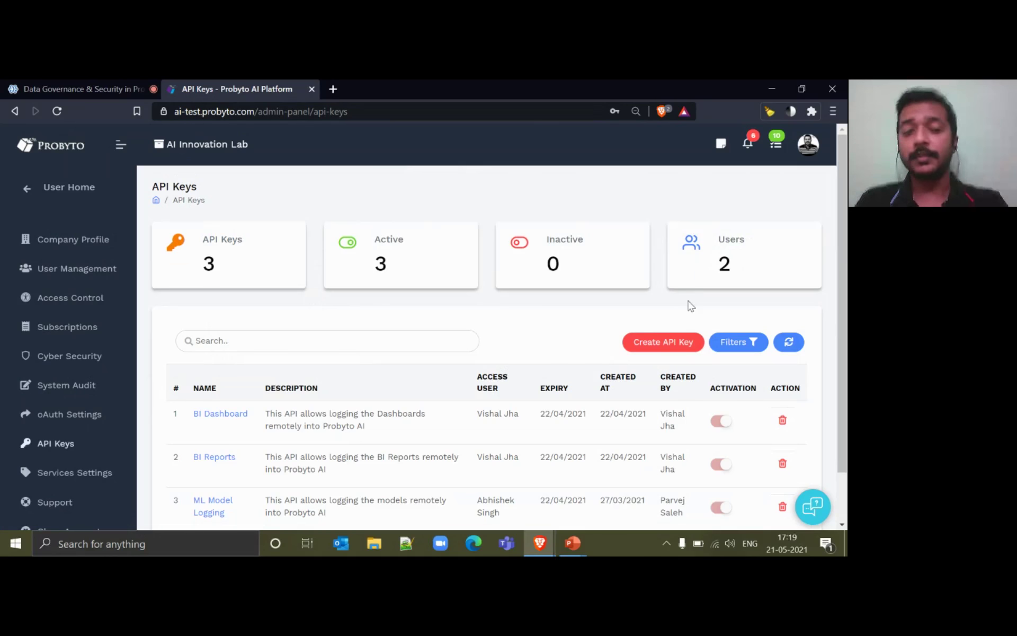
{"action": "left_click", "coordinate": [808, 156]}
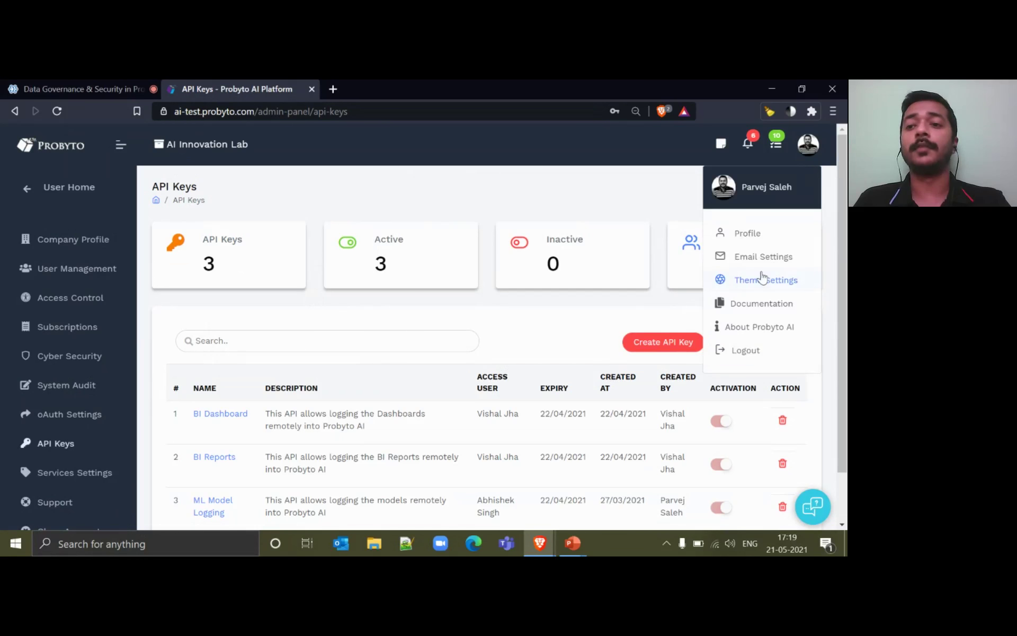
{"action": "left_click", "coordinate": [758, 265]}
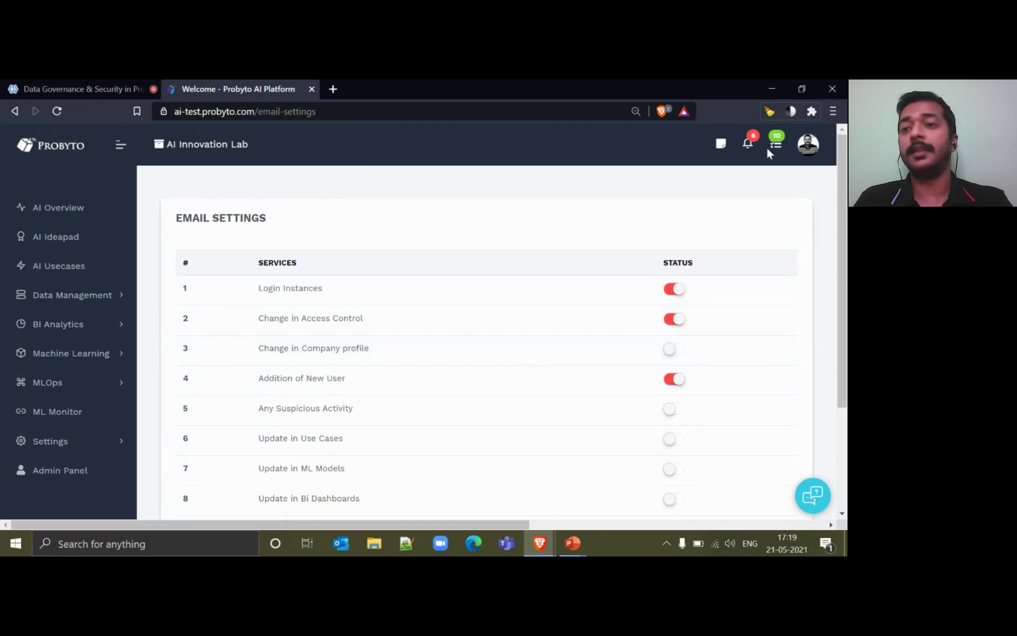
Check notifications and review the email notification services, then open the account menu
{"action": "left_click", "coordinate": [753, 139]}
{"action": "left_click", "coordinate": [783, 192]}
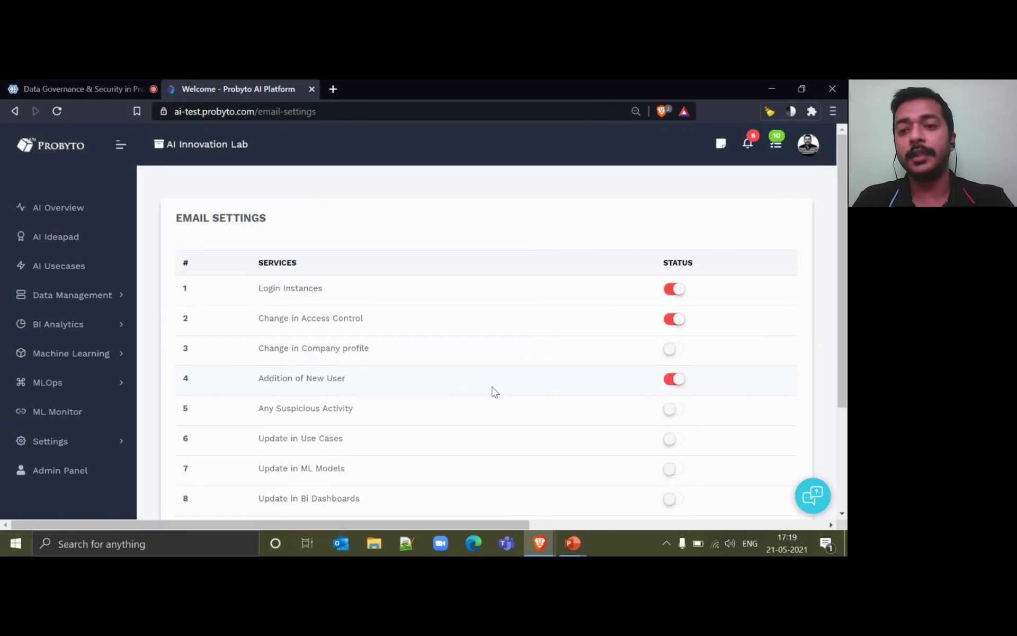
{"action": "scroll", "coordinate": [494, 391], "scroll_direction": "down", "scroll_amount": 1}
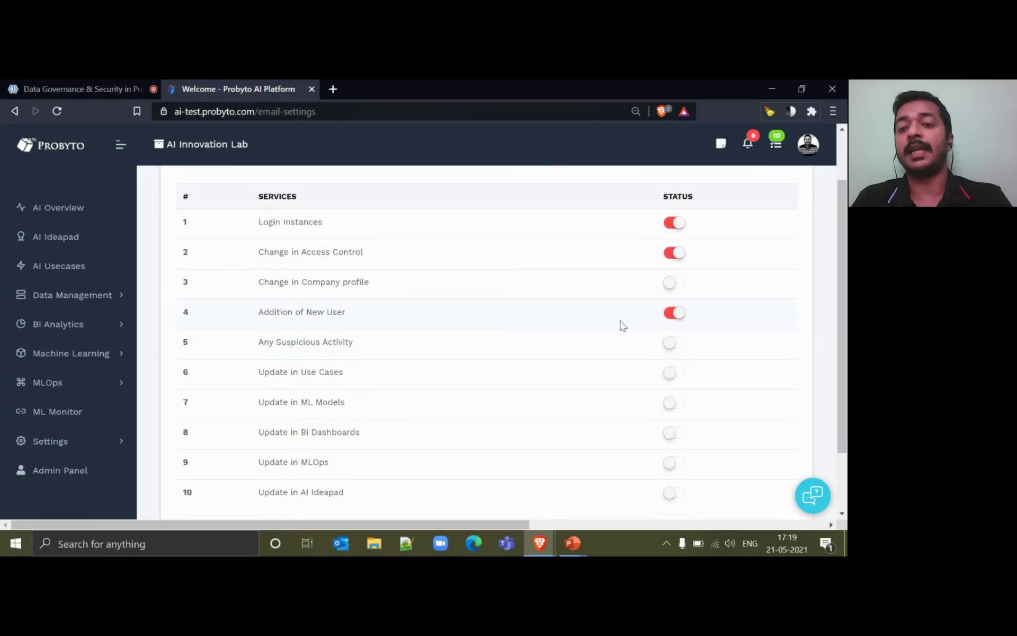
{"action": "left_click", "coordinate": [676, 313]}
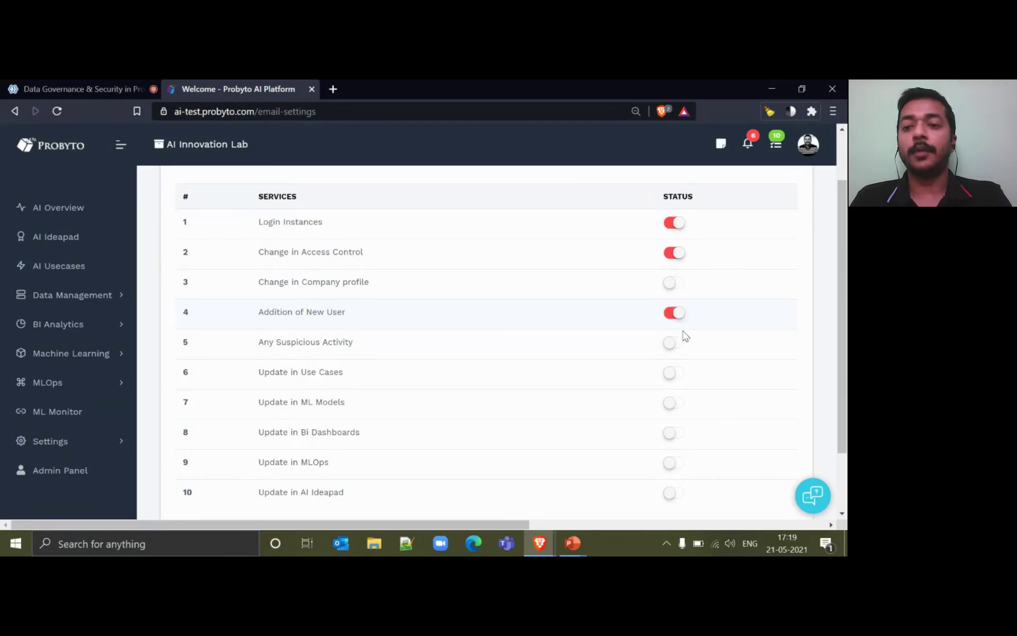
{"action": "scroll", "coordinate": [689, 466], "scroll_direction": "down", "scroll_amount": 2}
{"action": "scroll", "coordinate": [659, 412], "scroll_direction": "up", "scroll_amount": 3}
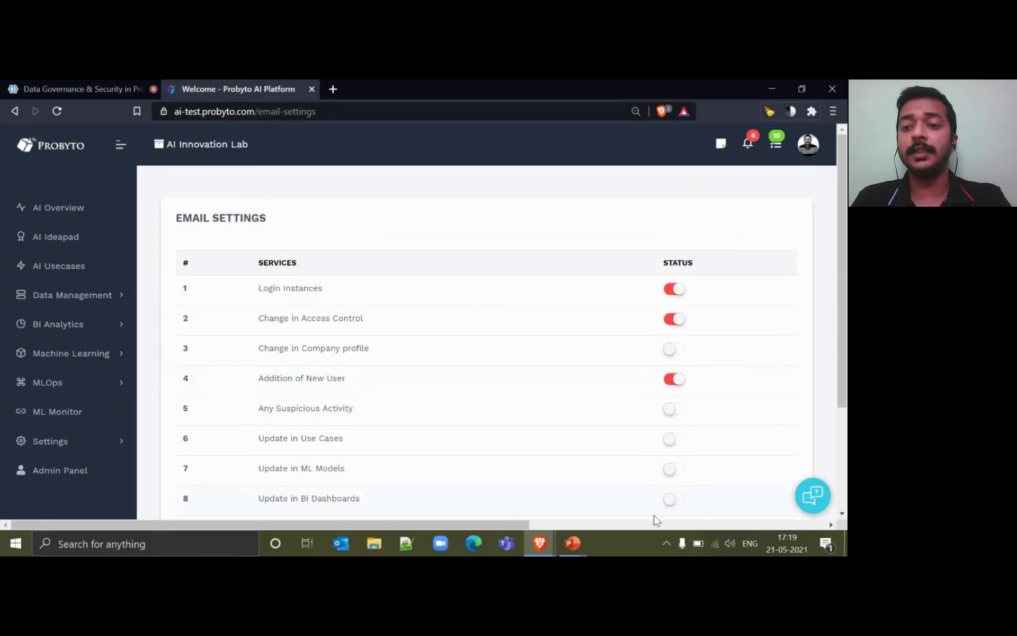
{"action": "scroll", "coordinate": [665, 461], "scroll_direction": "down", "scroll_amount": 3}
{"action": "scroll", "coordinate": [604, 422], "scroll_direction": "up", "scroll_amount": 3}
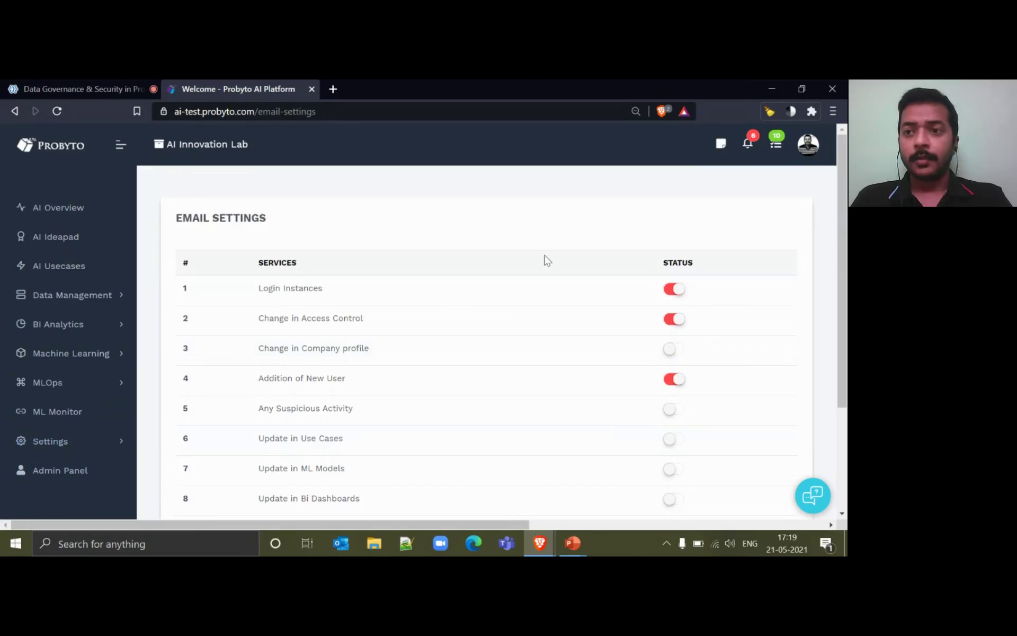
{"action": "left_click", "coordinate": [808, 159]}
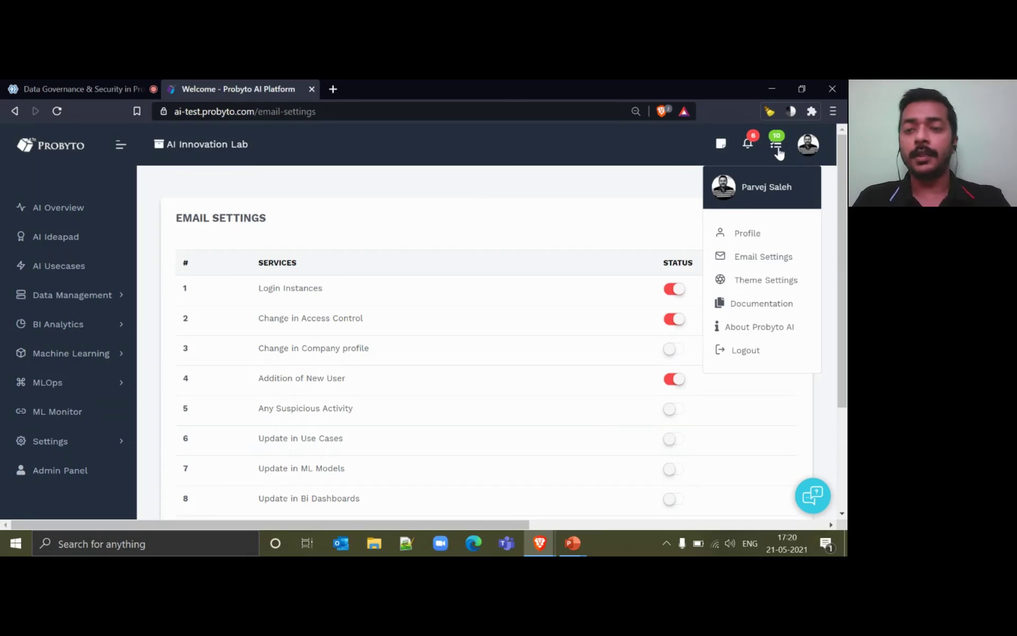
Open Tasks Pending, review its 12 tasks, and start a new task
{"action": "left_click", "coordinate": [782, 154]}
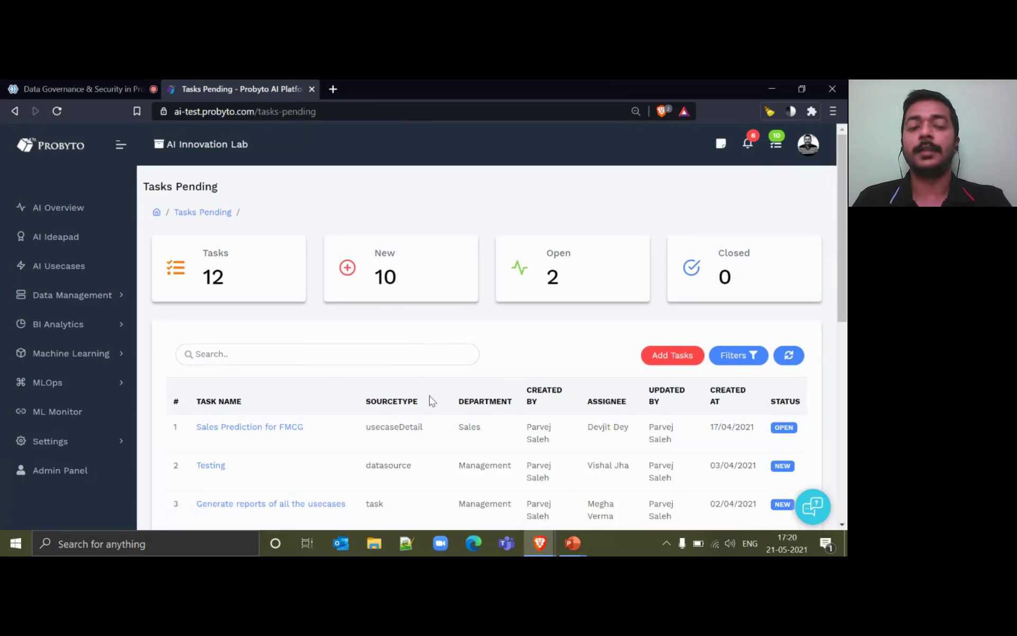
{"action": "scroll", "coordinate": [431, 401], "scroll_direction": "down", "scroll_amount": 3}
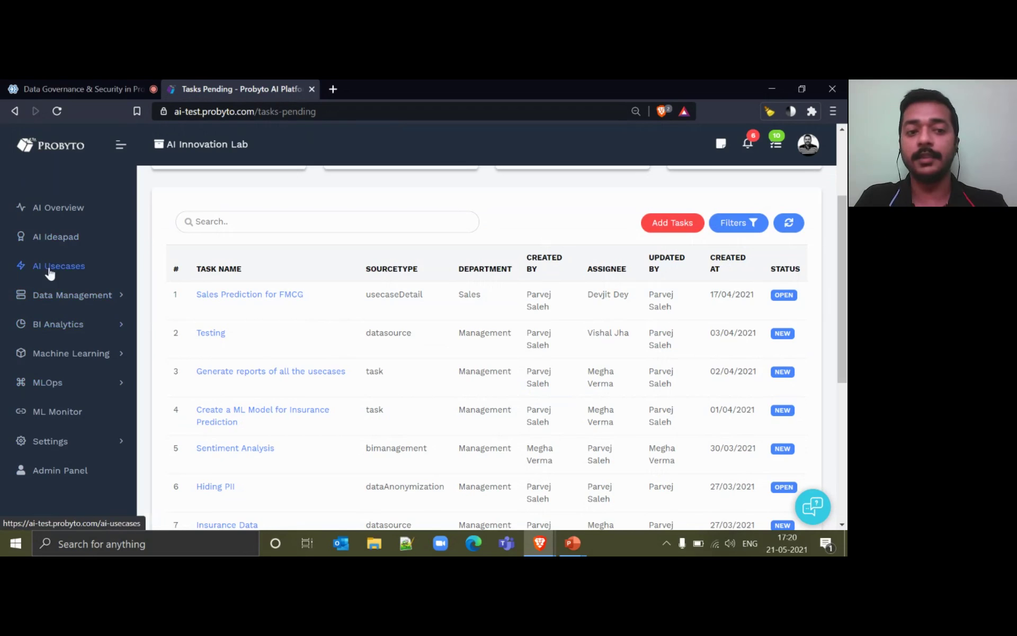
{"action": "left_click", "coordinate": [653, 226]}
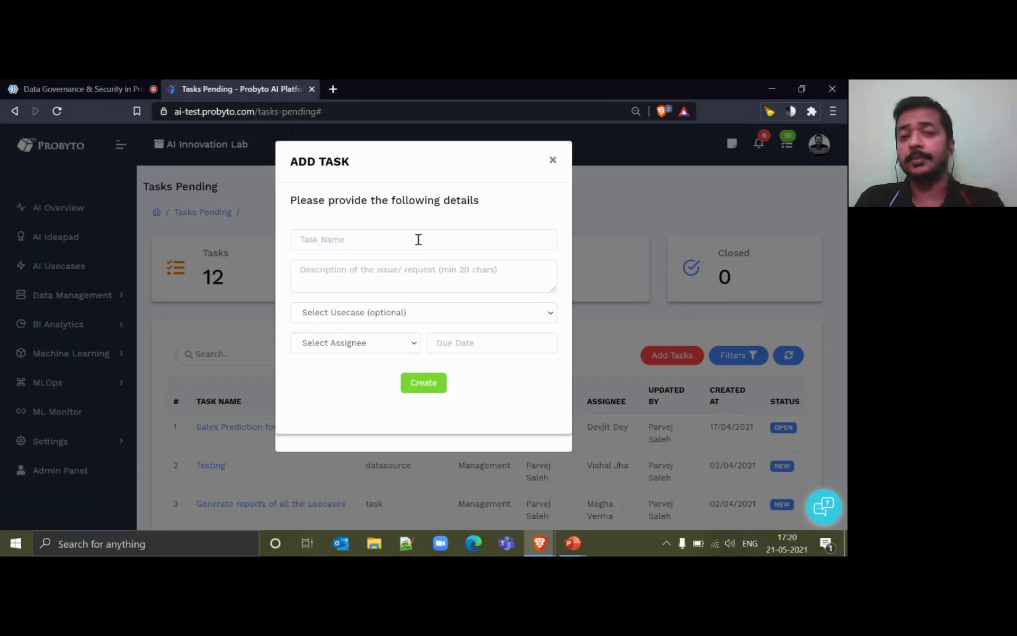
Look over the Task Name, Assignee and Due Date fields, then close the form unsaved
{"action": "left_click", "coordinate": [419, 239]}
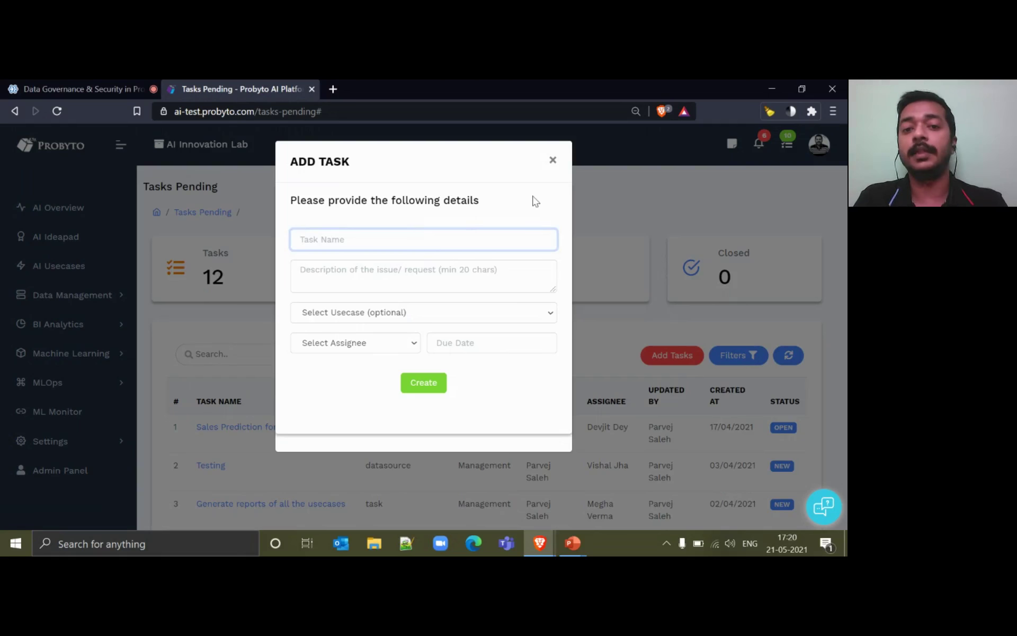
{"action": "left_click", "coordinate": [356, 344]}
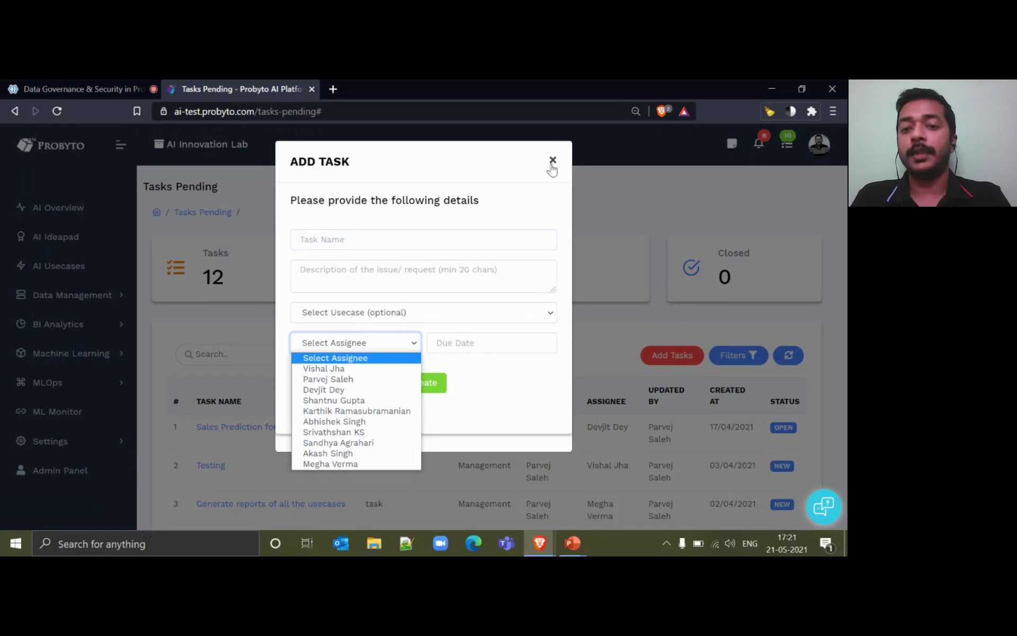
{"action": "left_click", "coordinate": [504, 350]}
{"action": "left_click", "coordinate": [552, 160]}
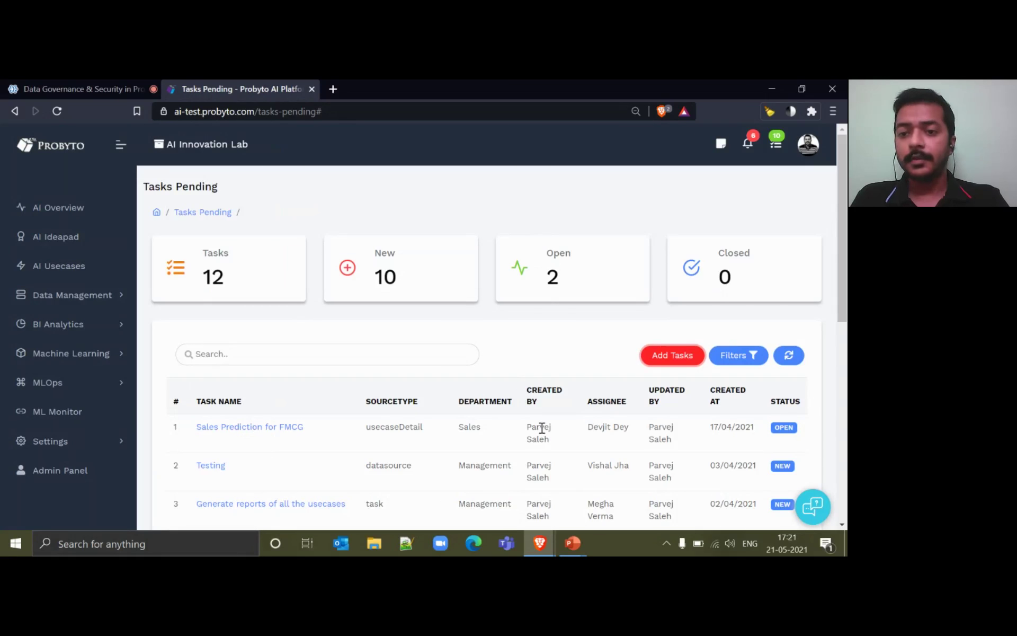
Leave the task list for the admin panel's Company Profile page for demo2021
{"action": "scroll", "coordinate": [450, 438], "scroll_direction": "down", "scroll_amount": 3}
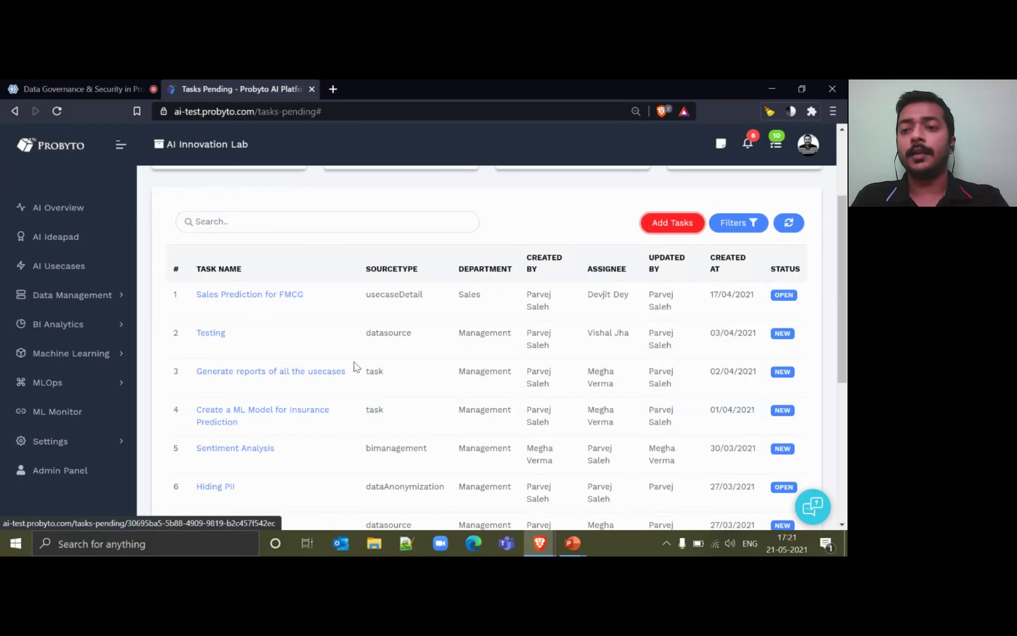
{"action": "scroll", "coordinate": [358, 371], "scroll_direction": "up", "scroll_amount": 3}
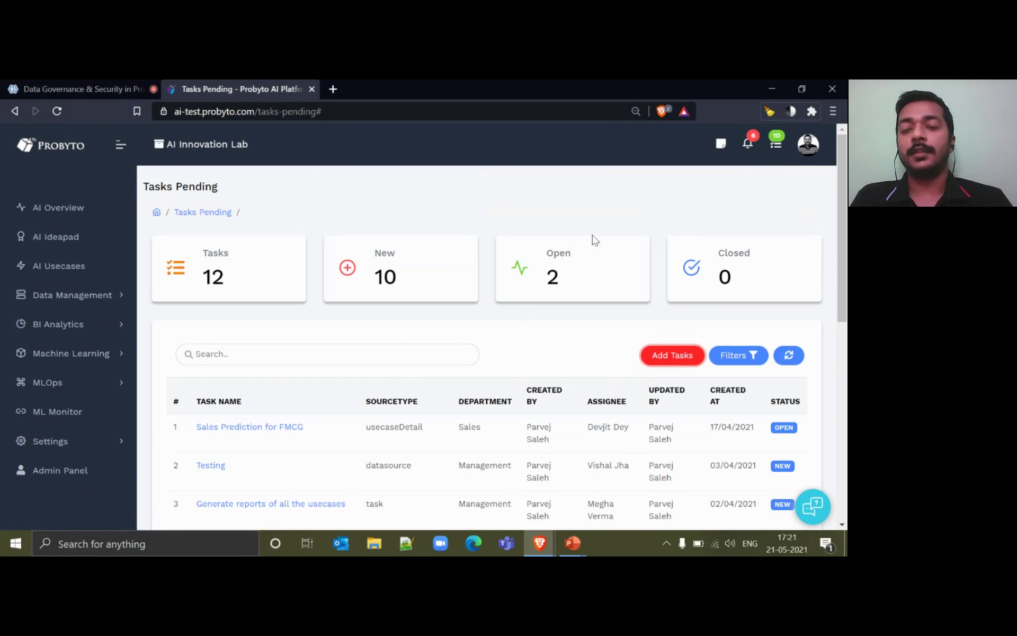
{"action": "left_click", "coordinate": [70, 475]}
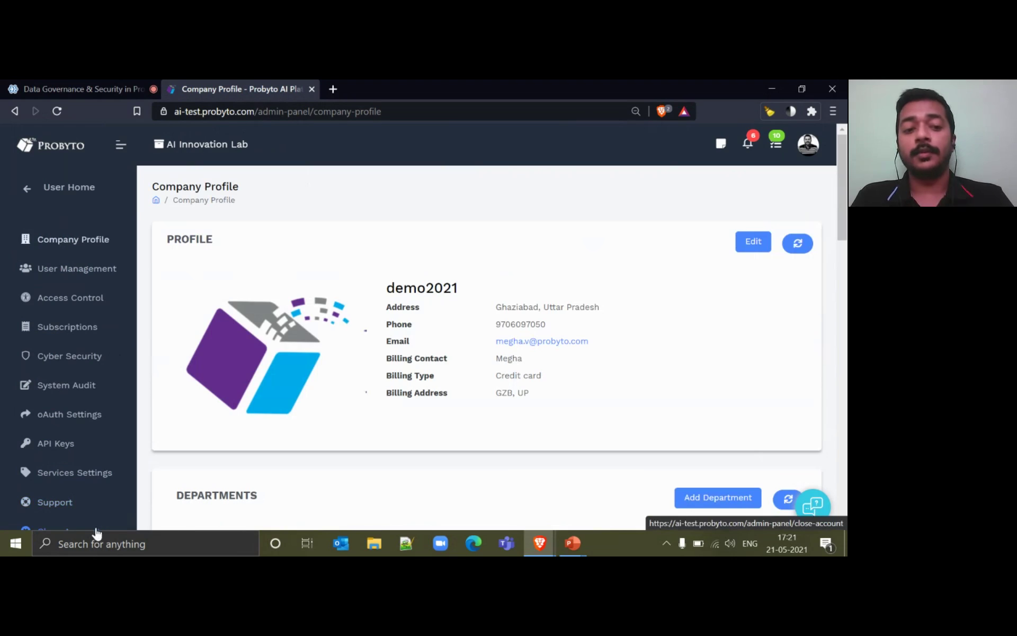
Review the demo2021 company details, then start the Close Account wizard at Step 1, Download your App Data
{"action": "scroll", "coordinate": [100, 493], "scroll_direction": "down", "scroll_amount": 5}
{"action": "scroll", "coordinate": [100, 508], "scroll_direction": "up", "scroll_amount": 4}
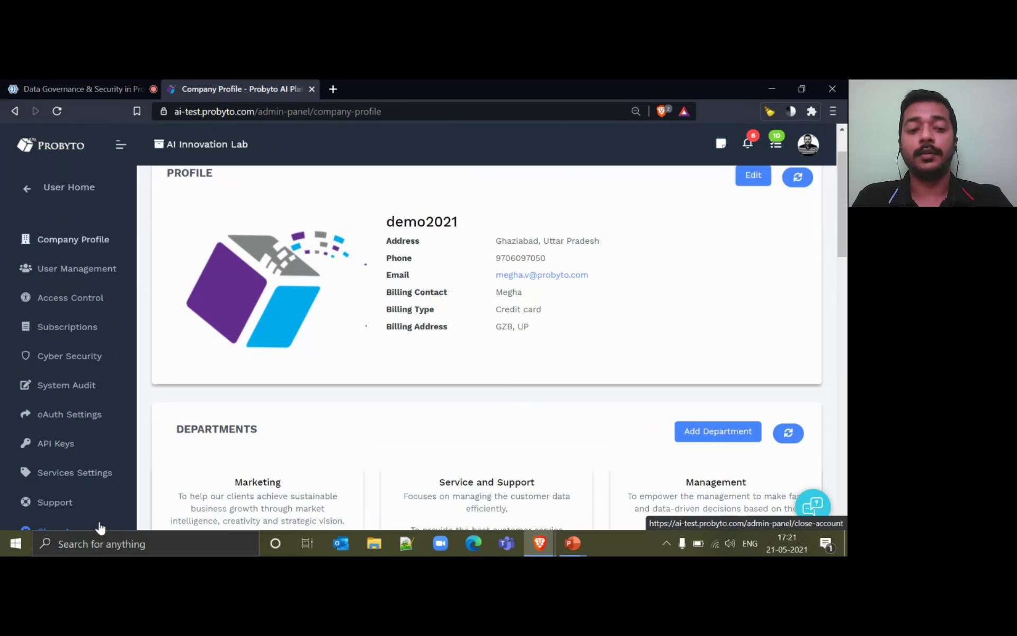
{"action": "left_click", "coordinate": [100, 526]}
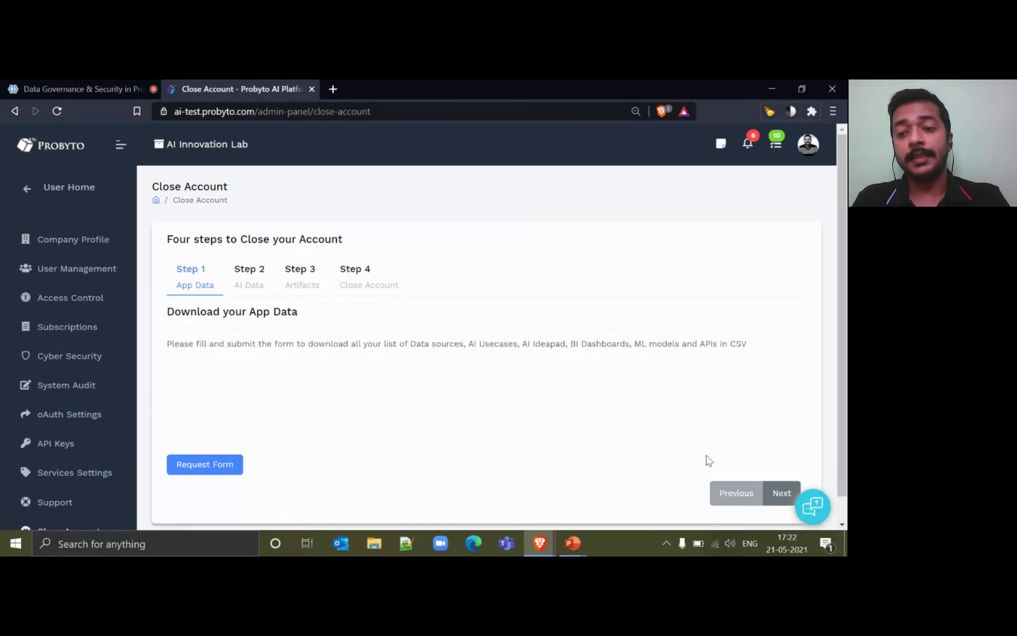
Advance the Close Account wizard through AI Data and Artifacts to Step 4, then list Support Tickets
{"action": "left_click", "coordinate": [788, 493]}
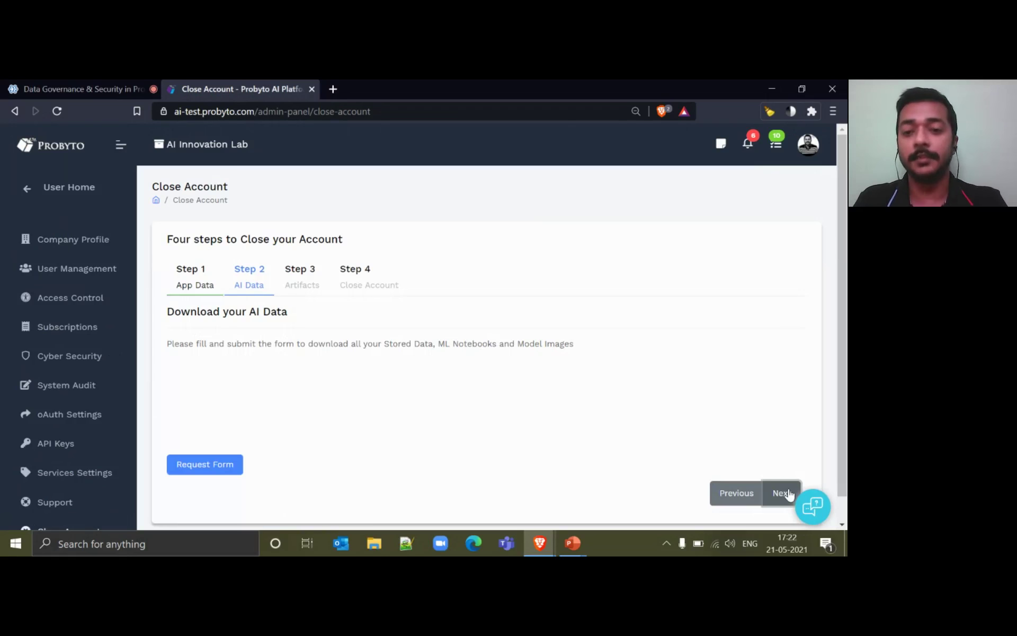
{"action": "left_click", "coordinate": [782, 493]}
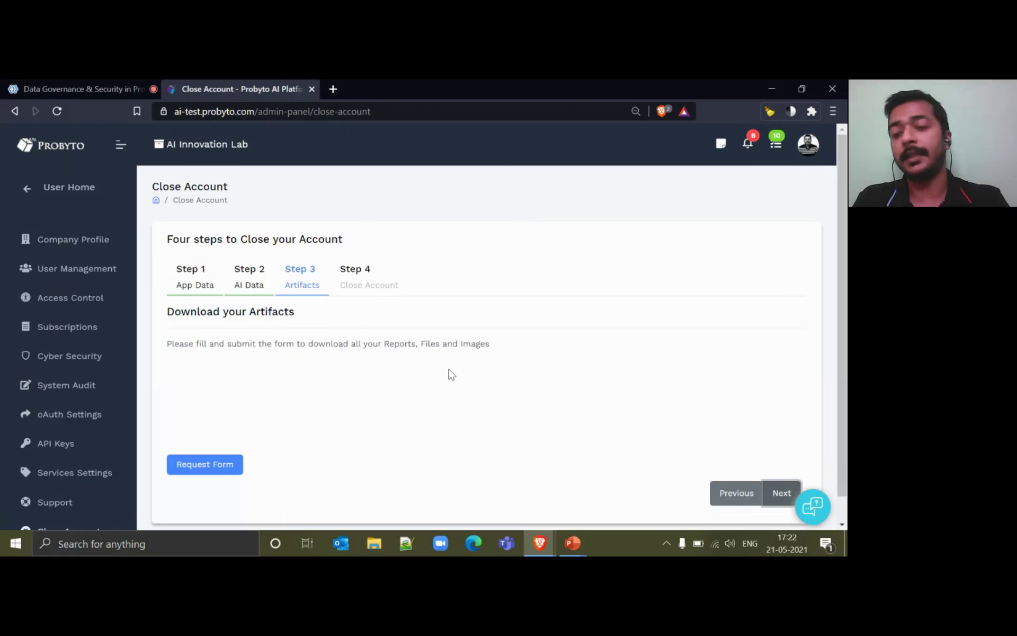
{"action": "left_click", "coordinate": [782, 493]}
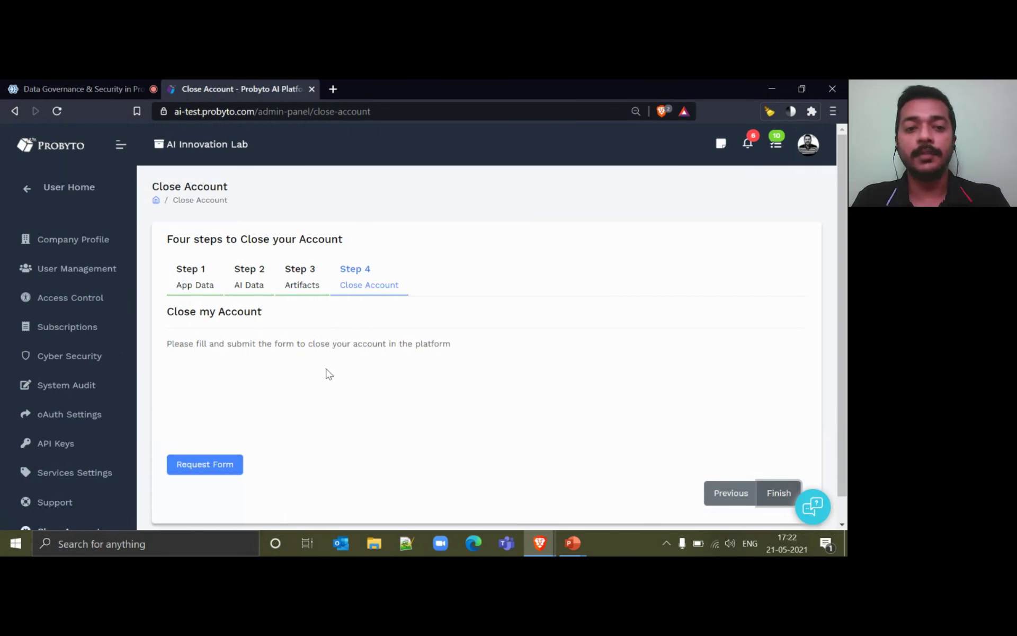
{"action": "left_click", "coordinate": [53, 508]}
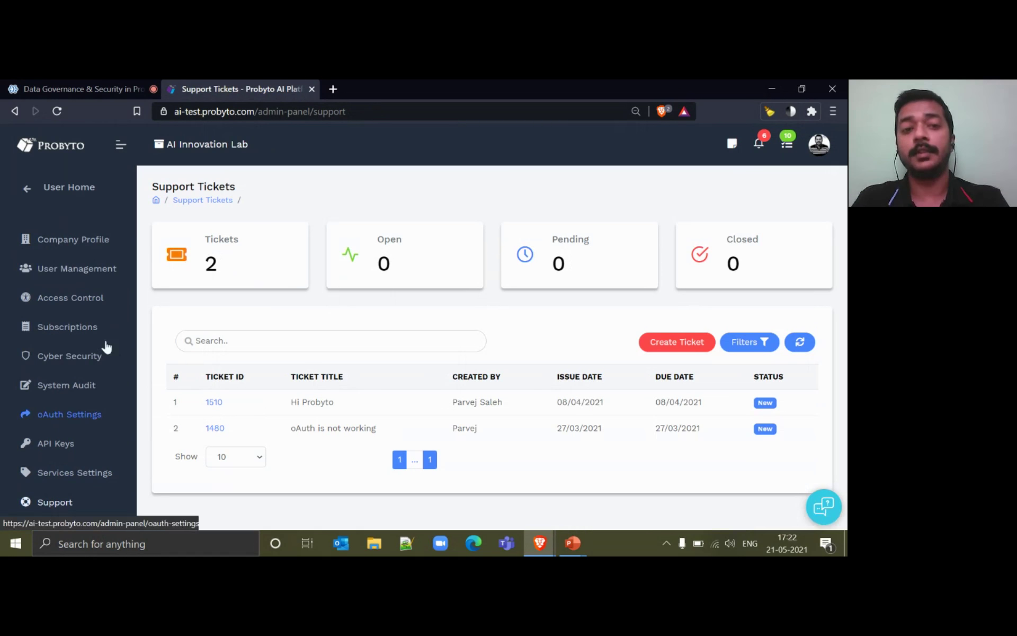
Open ticket 1480 'oAuth is not working' and review its Critical priority, description and comment
{"action": "left_click", "coordinate": [216, 428]}
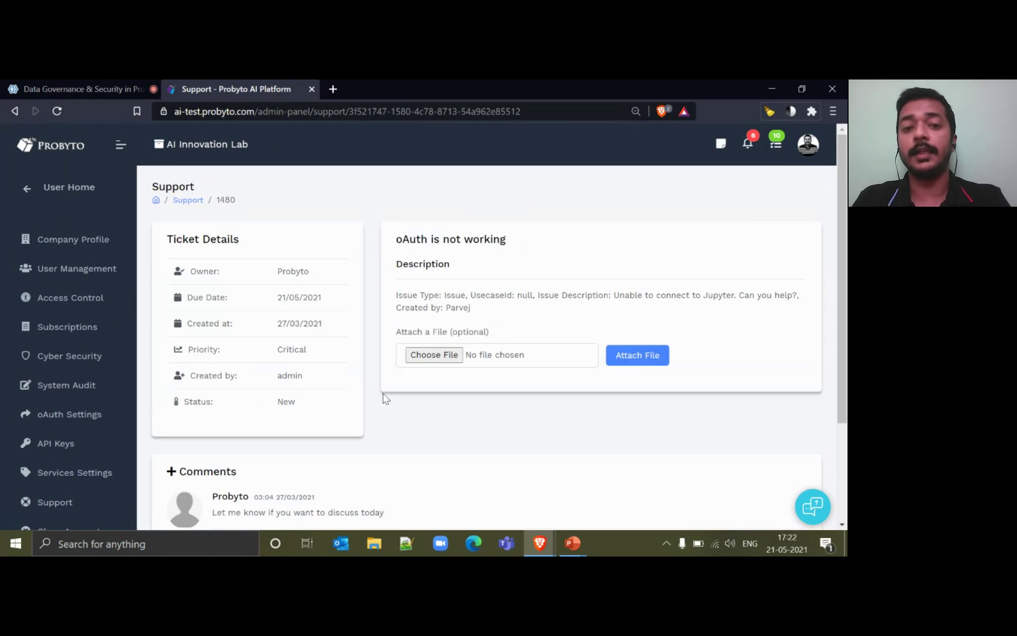
{"action": "scroll", "coordinate": [368, 378], "scroll_direction": "down", "scroll_amount": 1}
{"action": "scroll", "coordinate": [369, 378], "scroll_direction": "down", "scroll_amount": 1}
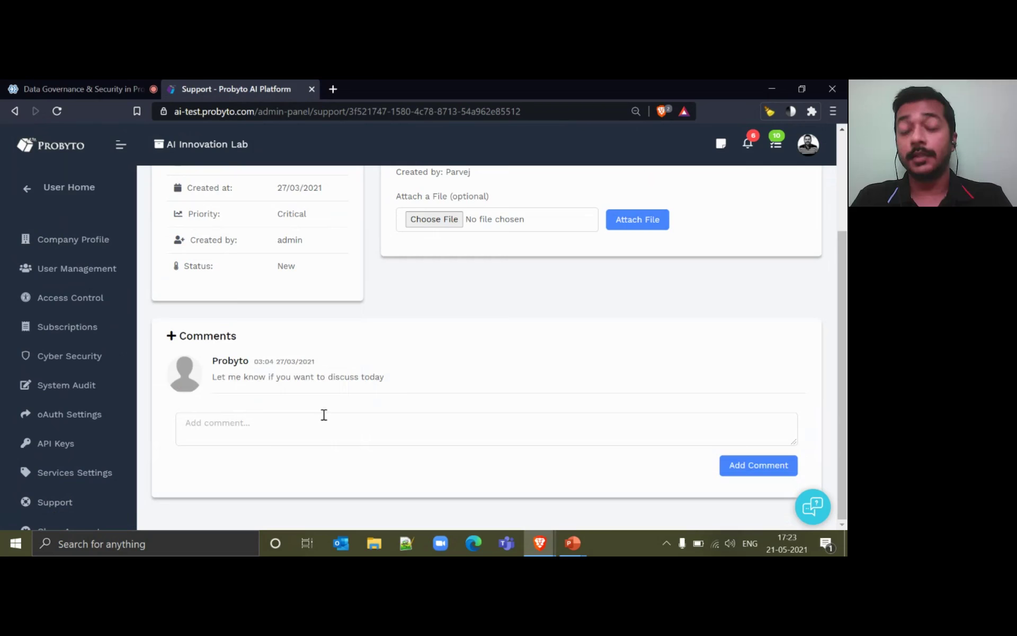
{"action": "scroll", "coordinate": [295, 452], "scroll_direction": "up", "scroll_amount": 2}
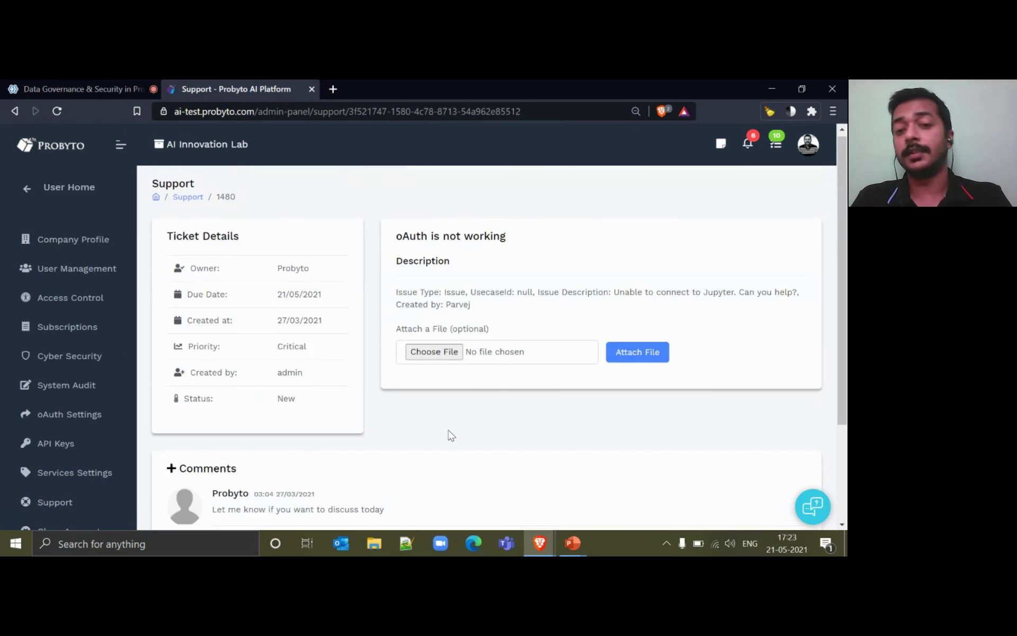
{"action": "scroll", "coordinate": [449, 431], "scroll_direction": "down", "scroll_amount": 2}
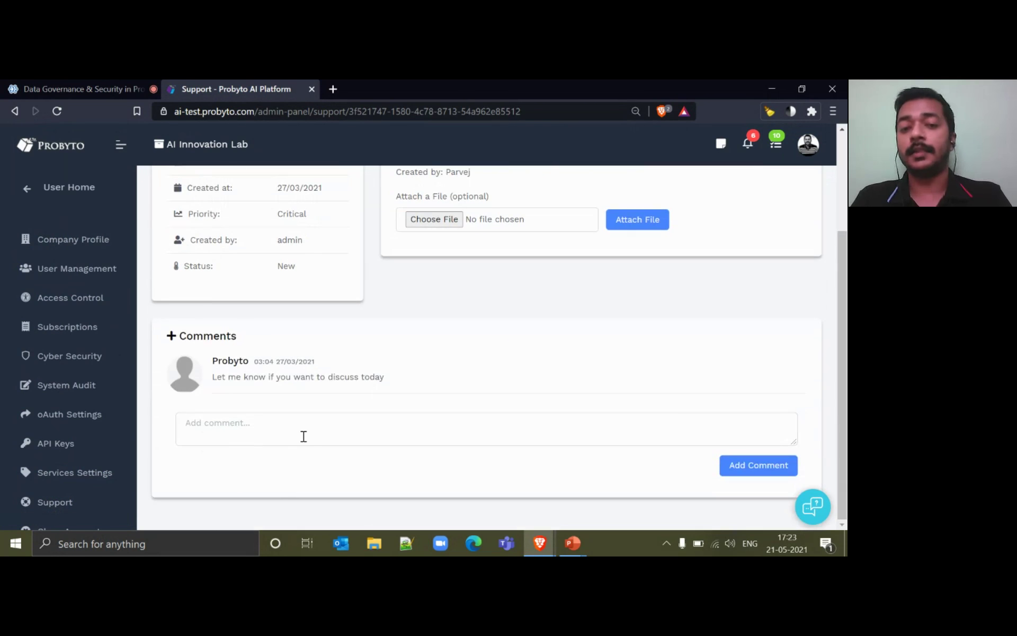
{"action": "scroll", "coordinate": [363, 418], "scroll_direction": "up", "scroll_amount": 2}
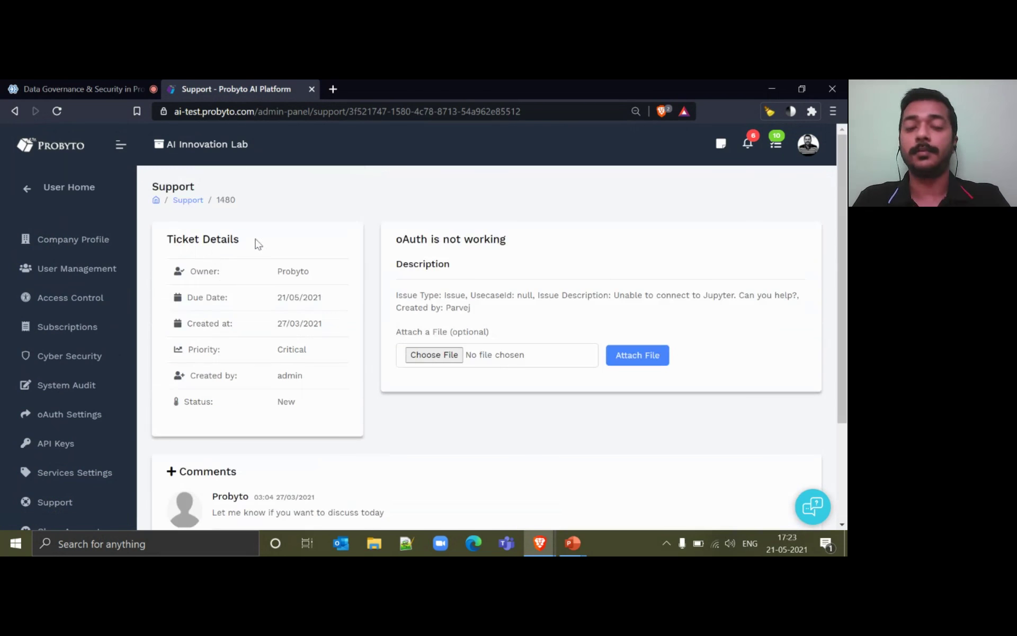
{"action": "left_click", "coordinate": [808, 144]}
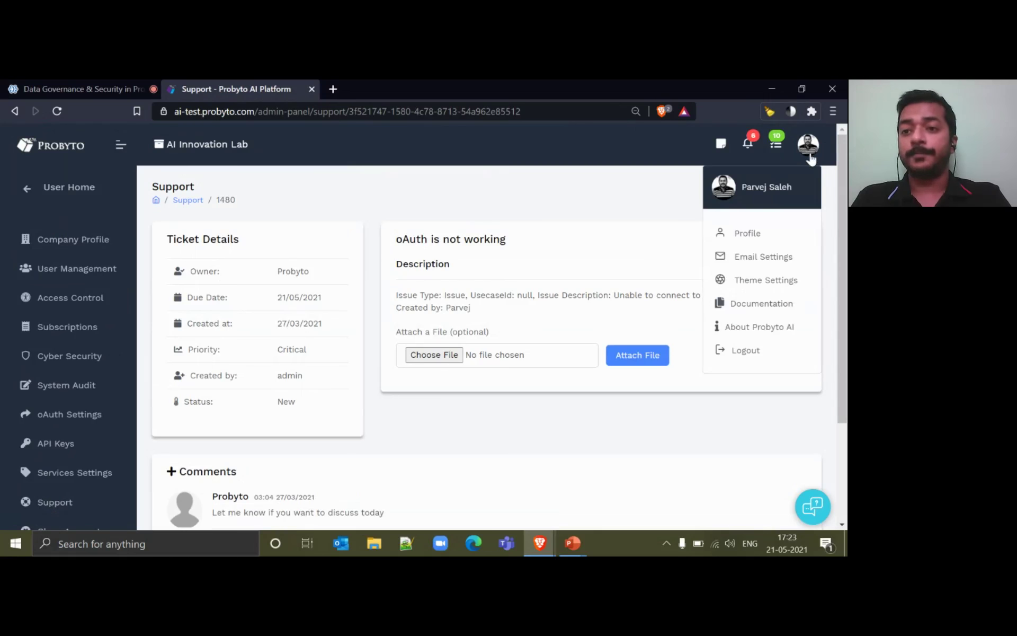
Open the User Profile and review the Super Admin role, 2FA off, and access statuses
{"action": "left_click", "coordinate": [761, 236]}
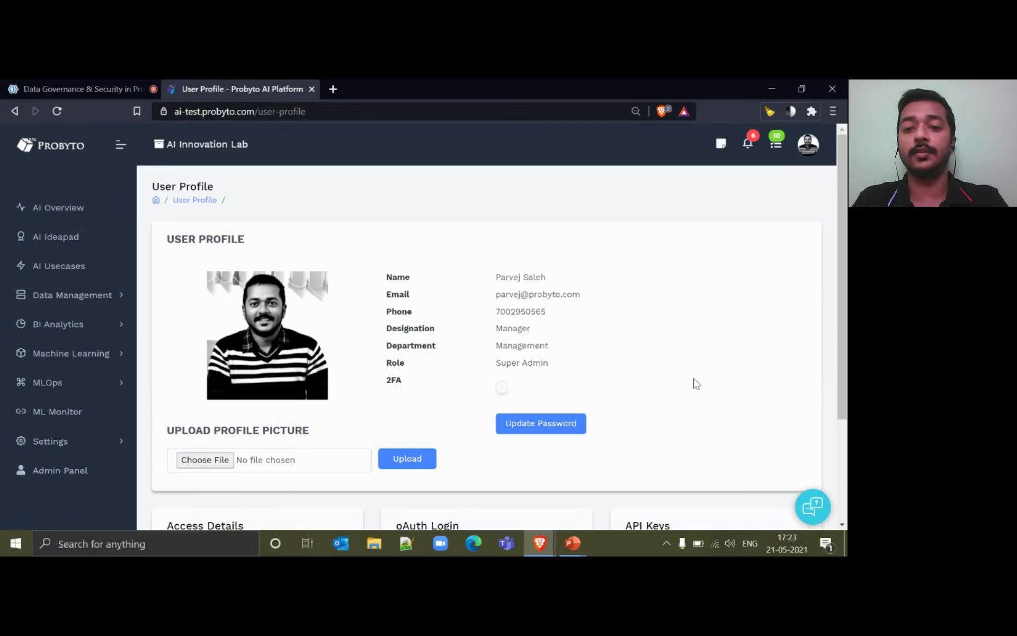
{"action": "scroll", "coordinate": [701, 392], "scroll_direction": "down", "scroll_amount": 1}
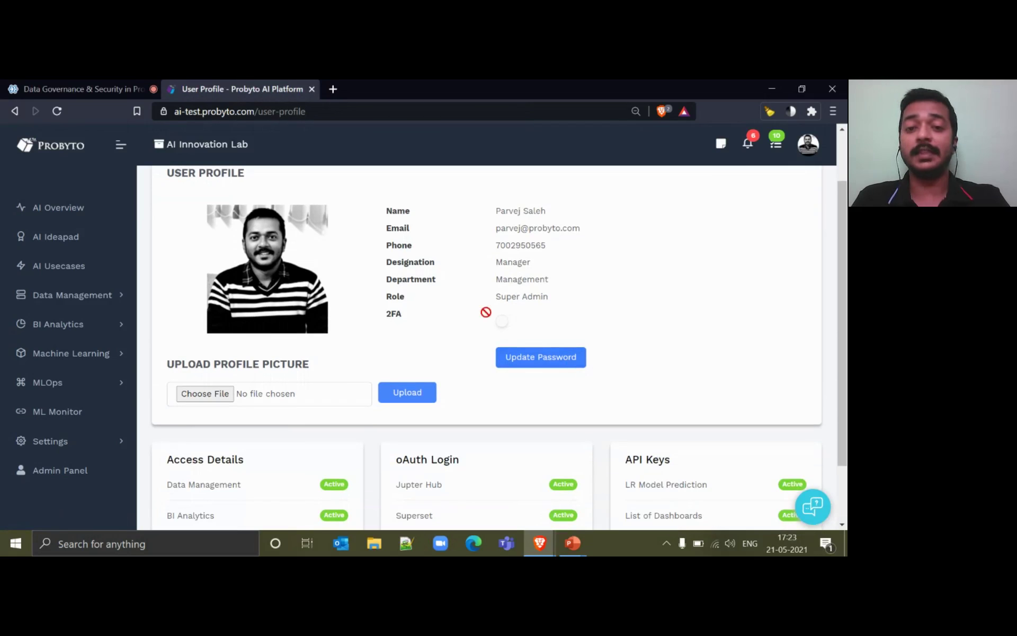
{"action": "scroll", "coordinate": [723, 398], "scroll_direction": "down", "scroll_amount": 2}
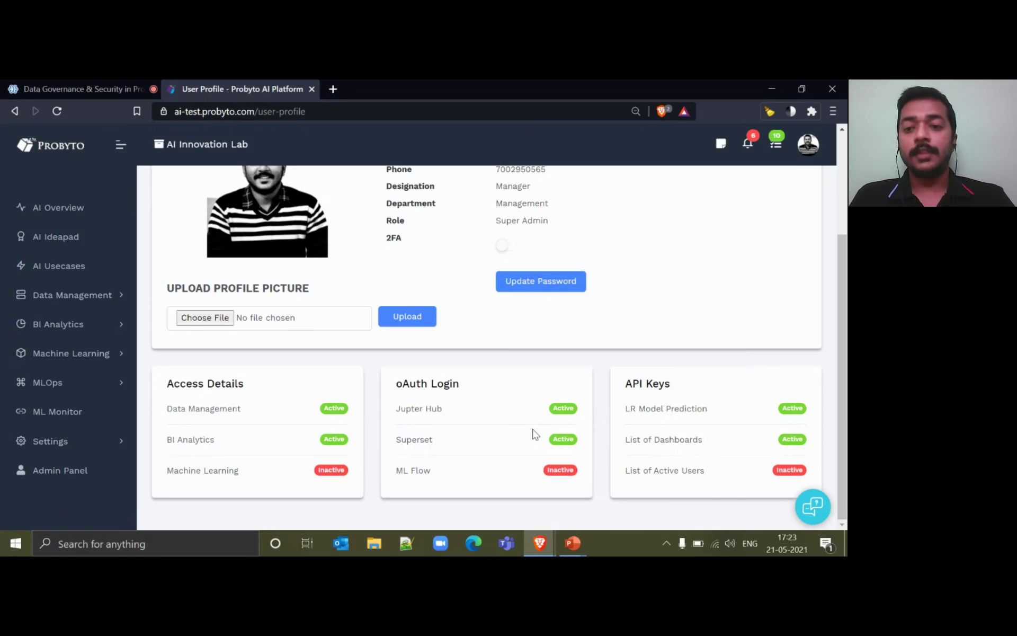
{"action": "scroll", "coordinate": [534, 433], "scroll_direction": "up", "scroll_amount": 3}
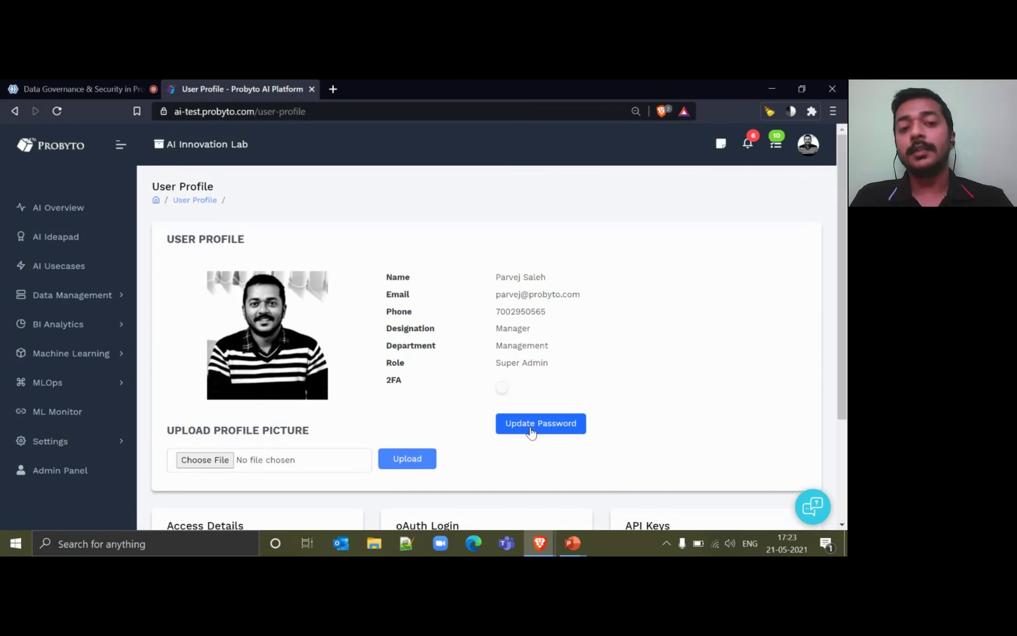